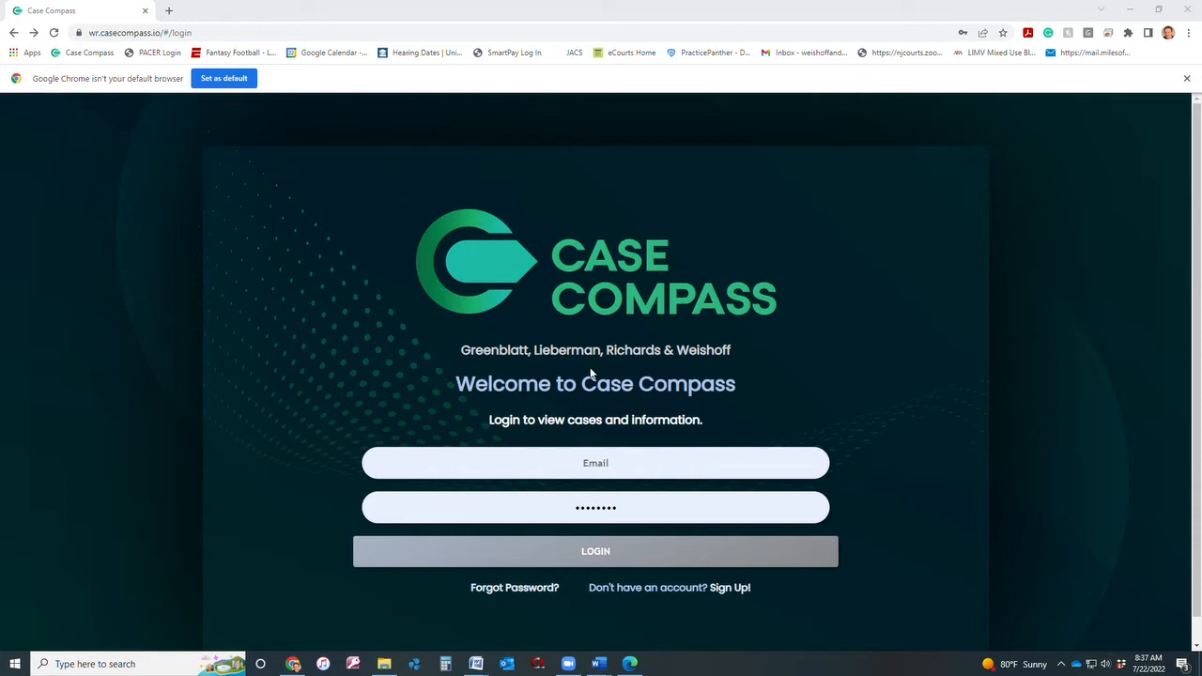
Leave the login page through the 'Sign Up!' link to reach the blank Eviction Intake Form.
left_click(198, 31)
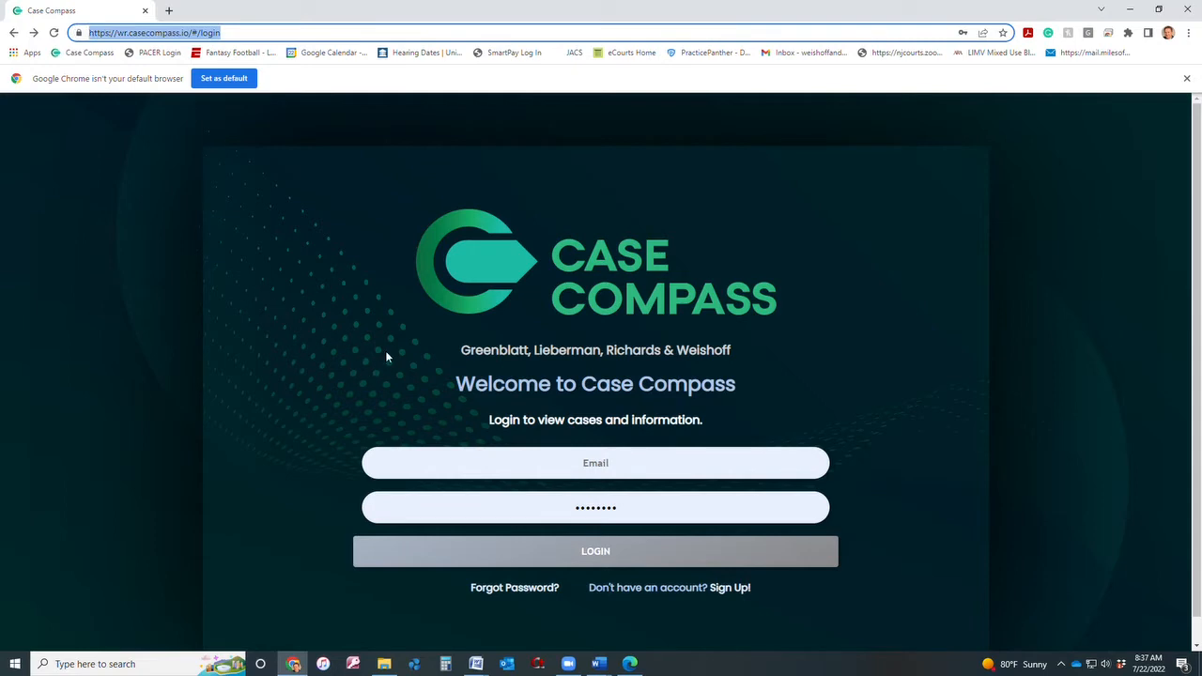
left_click(723, 590)
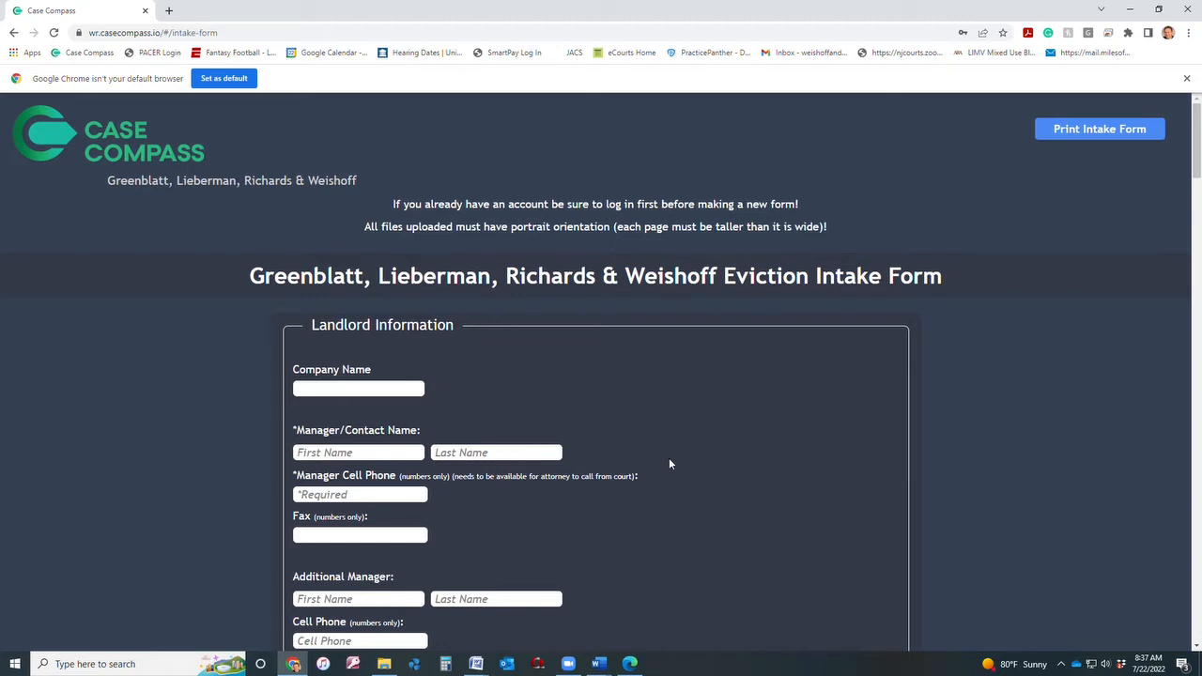
scroll(670, 463, "down", 4)
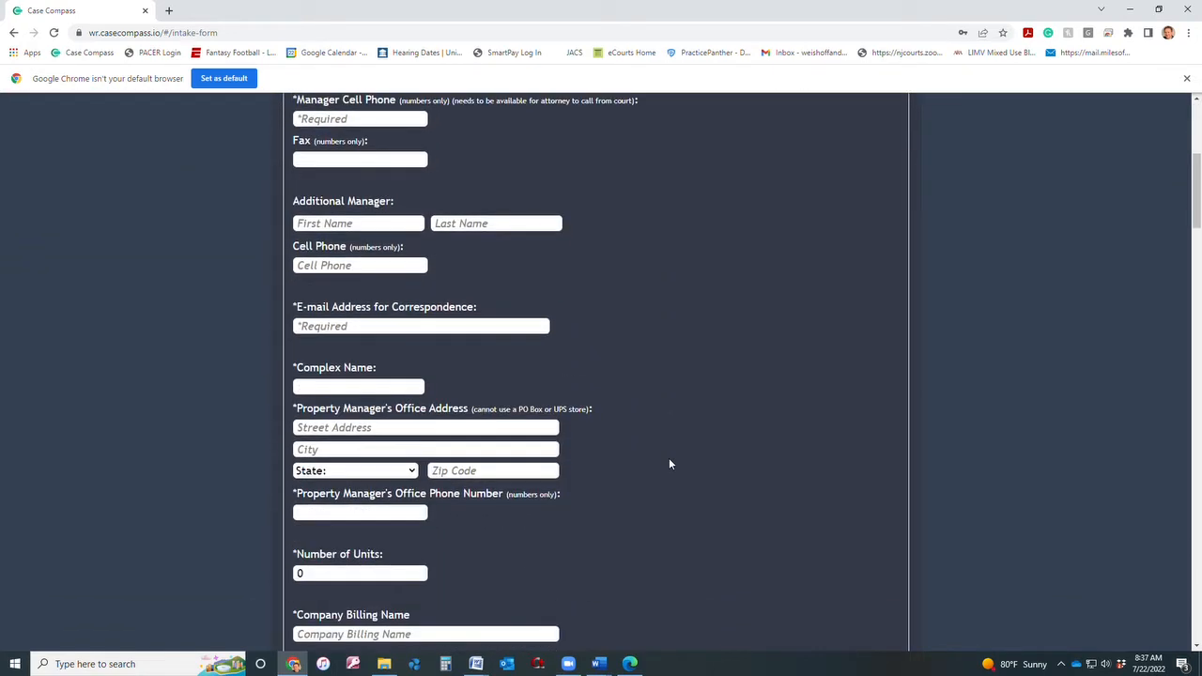
scroll(669, 463, "down", 4)
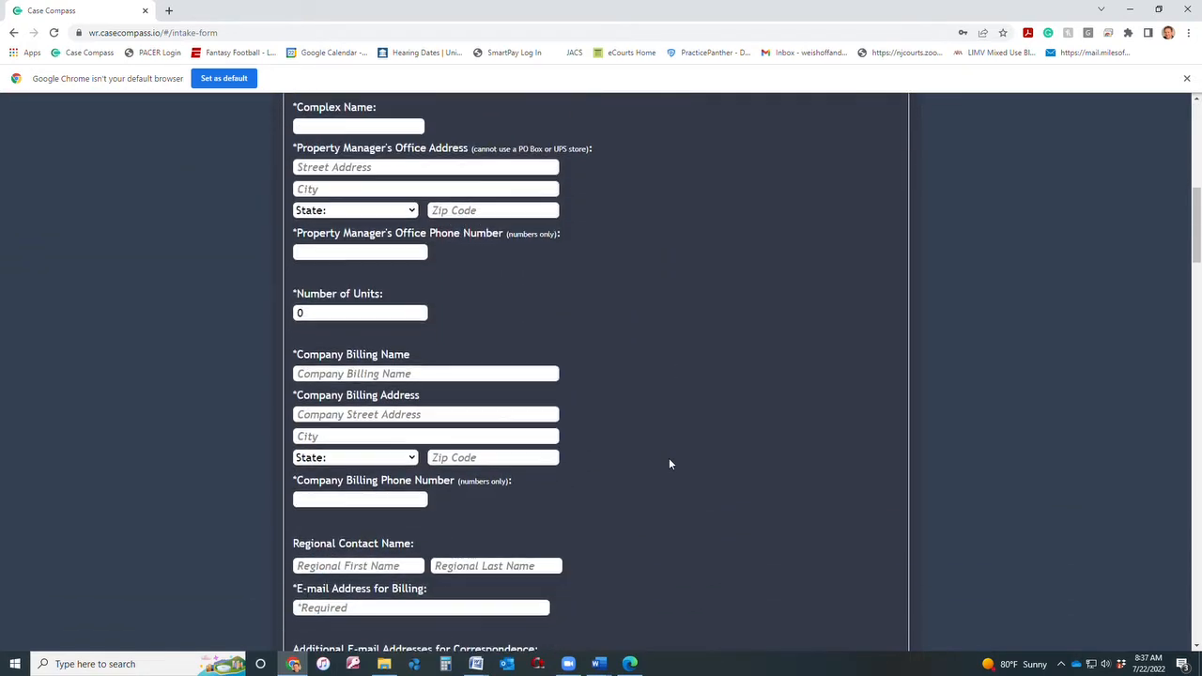
scroll(670, 463, "down", 3)
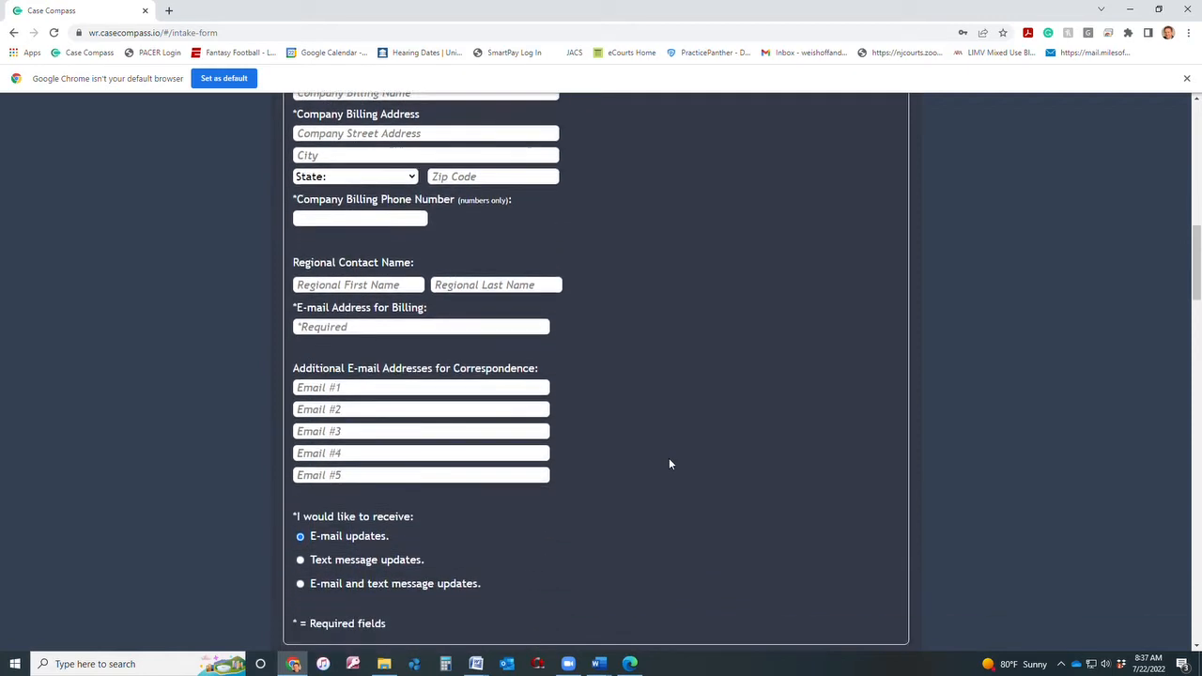
scroll(668, 458, "down", 1)
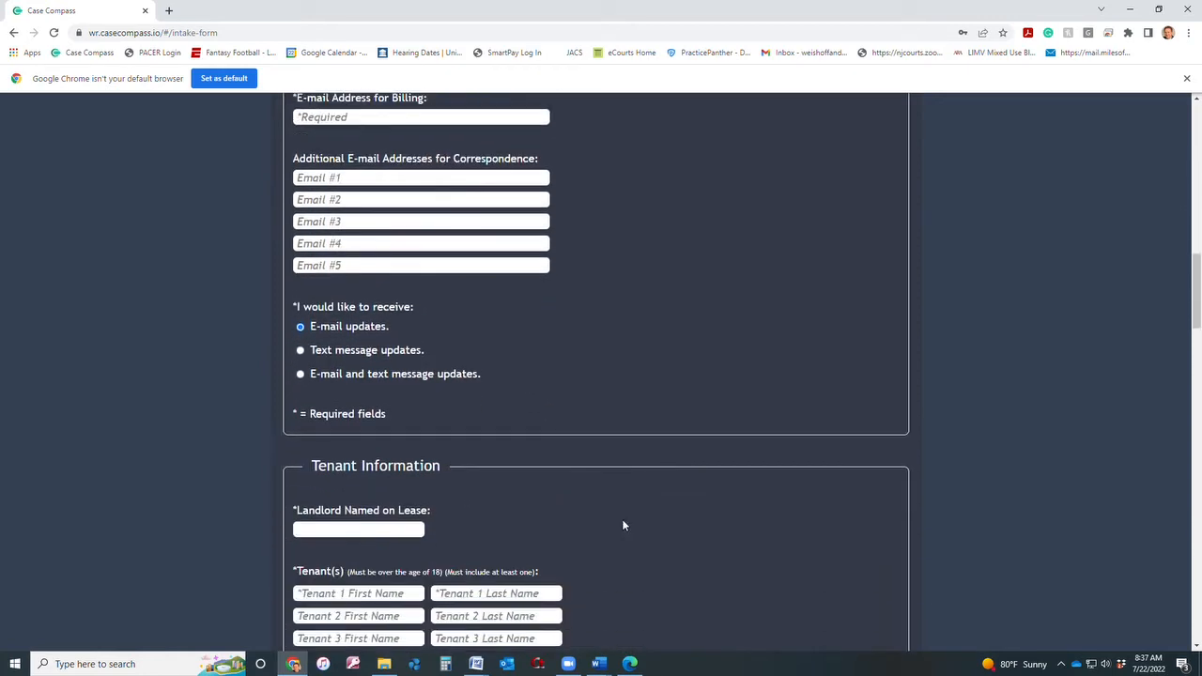
scroll(621, 518, "down", 1)
scroll(622, 525, "down", 2)
scroll(623, 525, "down", 1)
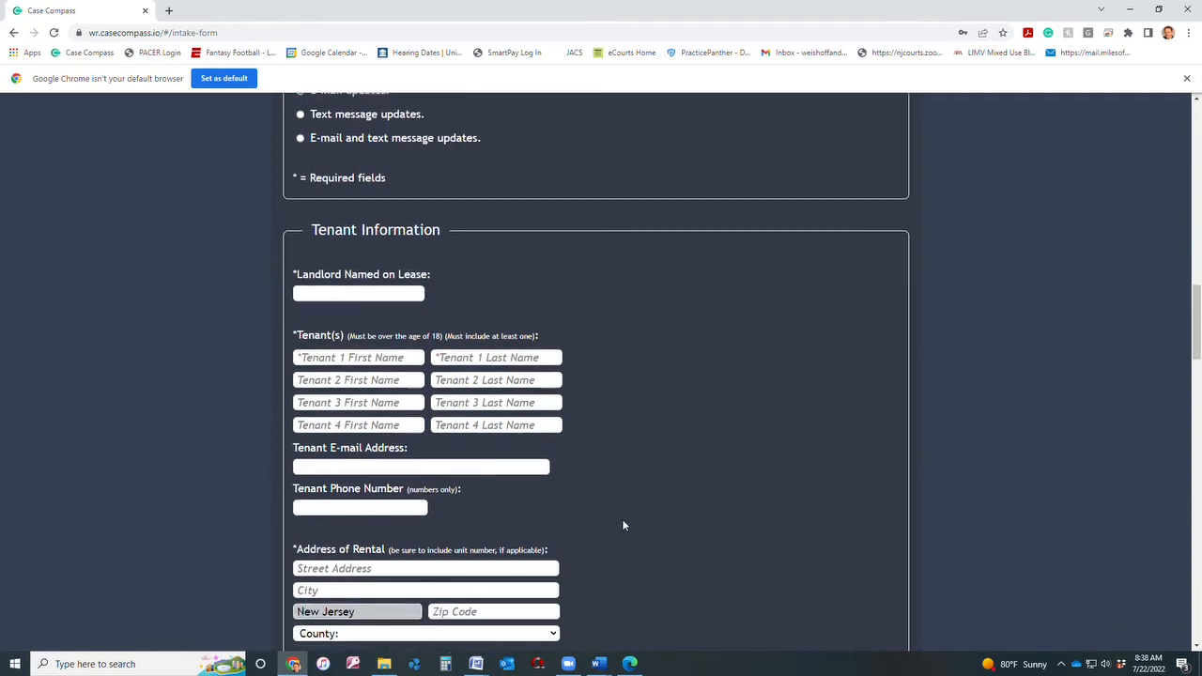
scroll(623, 525, "up", 8)
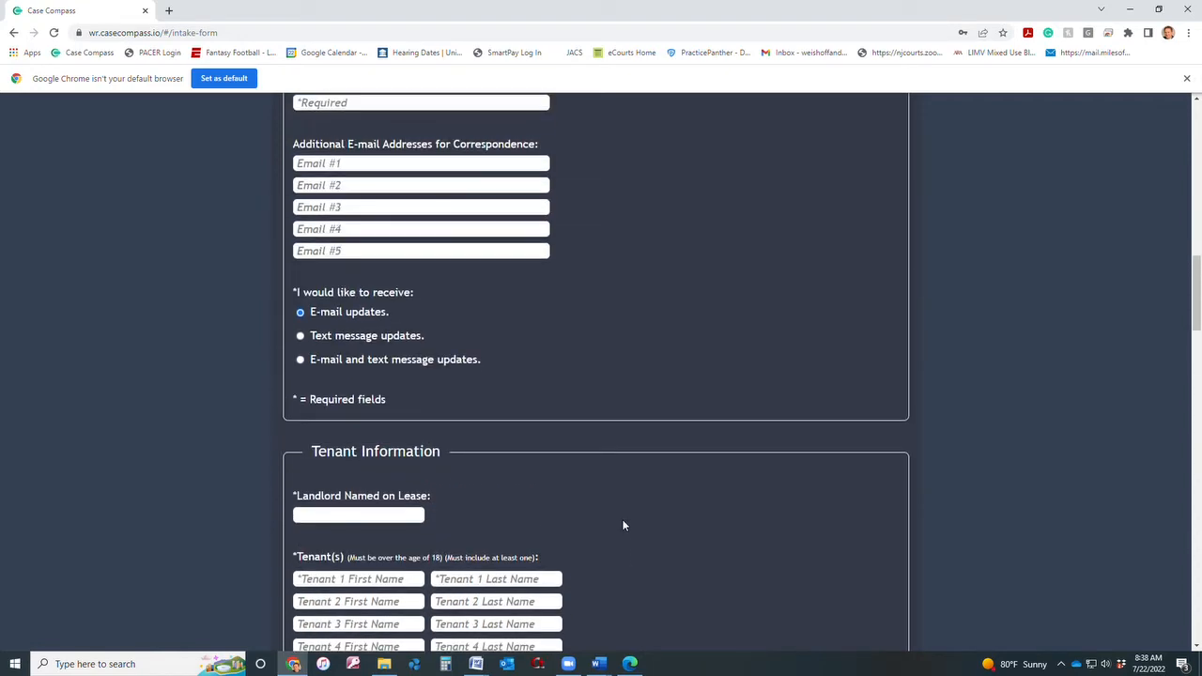
scroll(622, 525, "up", 6)
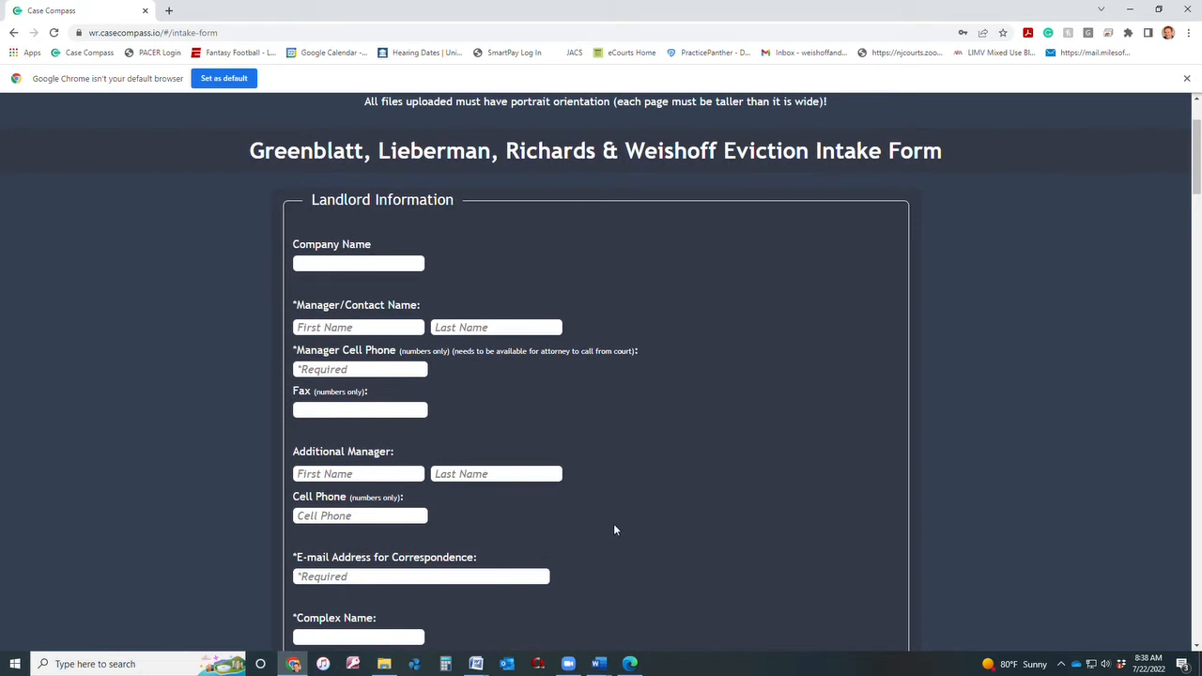
Enter 'Parent Company Name' as the landlord's company name.
left_click(331, 267)
left_click(331, 267)
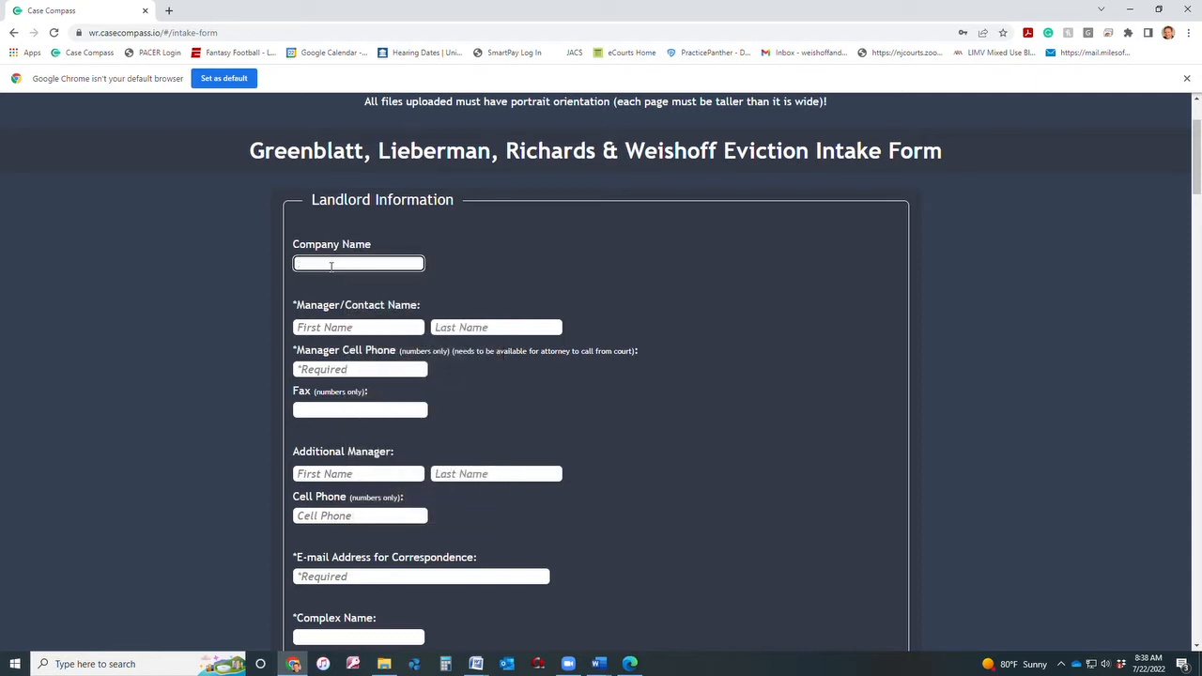
type("Parent Company Name")
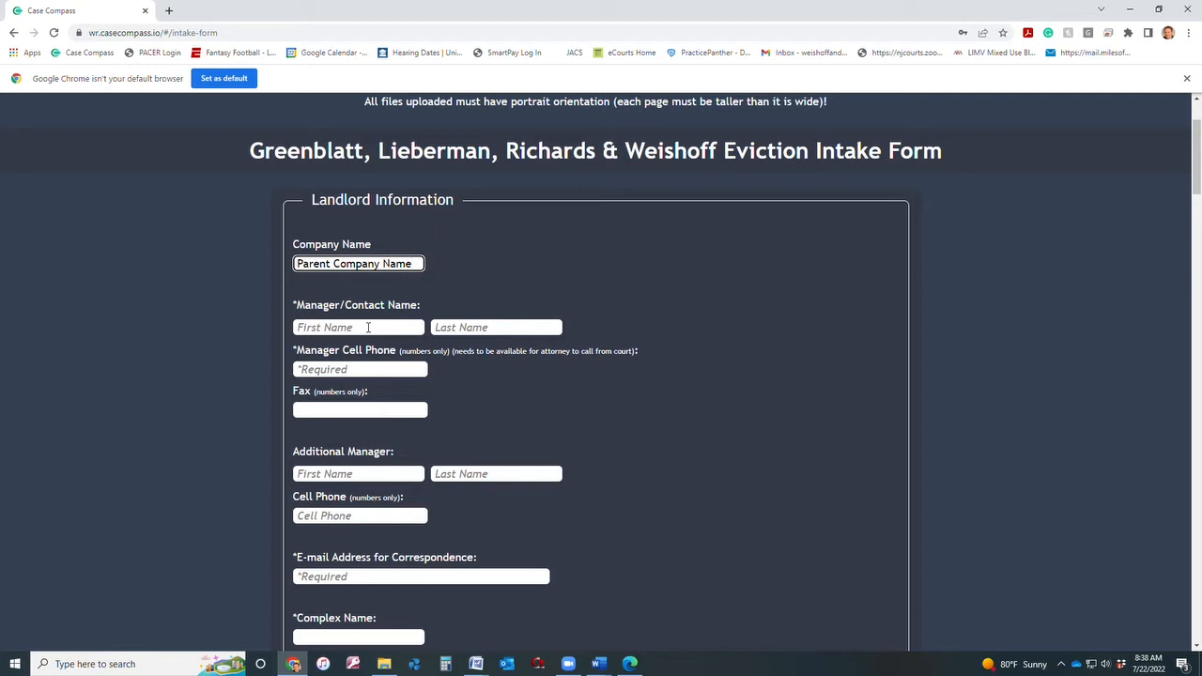
type("Prope")
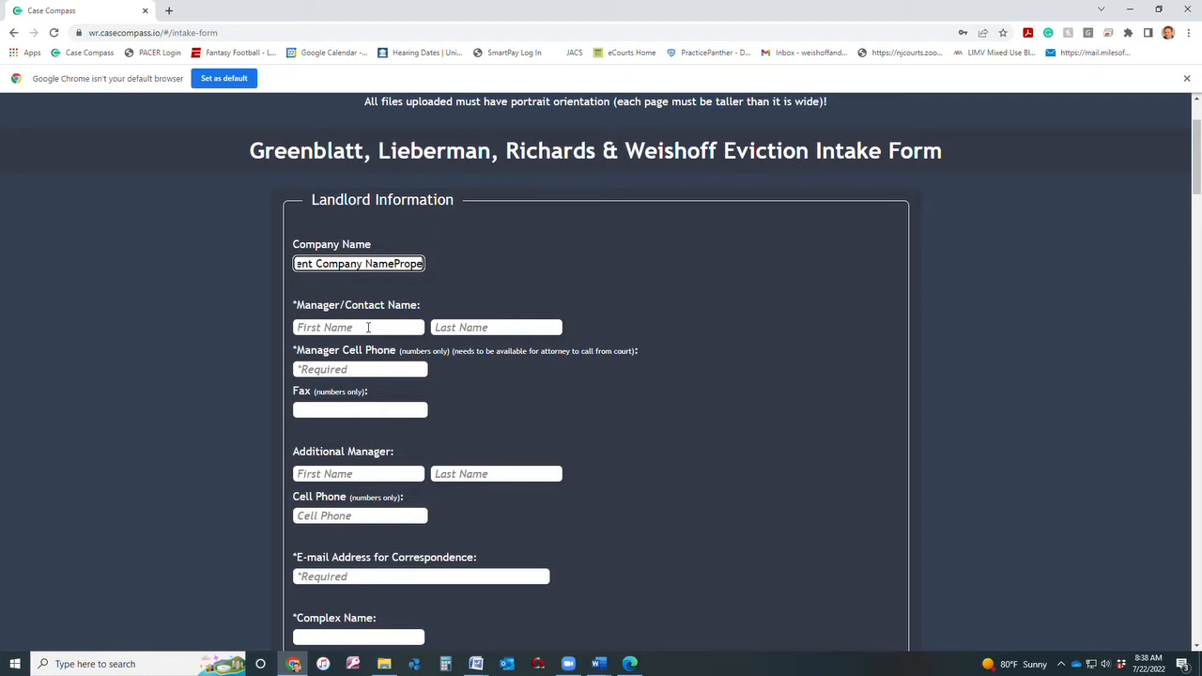
key("BackSpace")
key("BackSpace")
key("BackSpace")
key("BackSpace")
key("BackSpace")
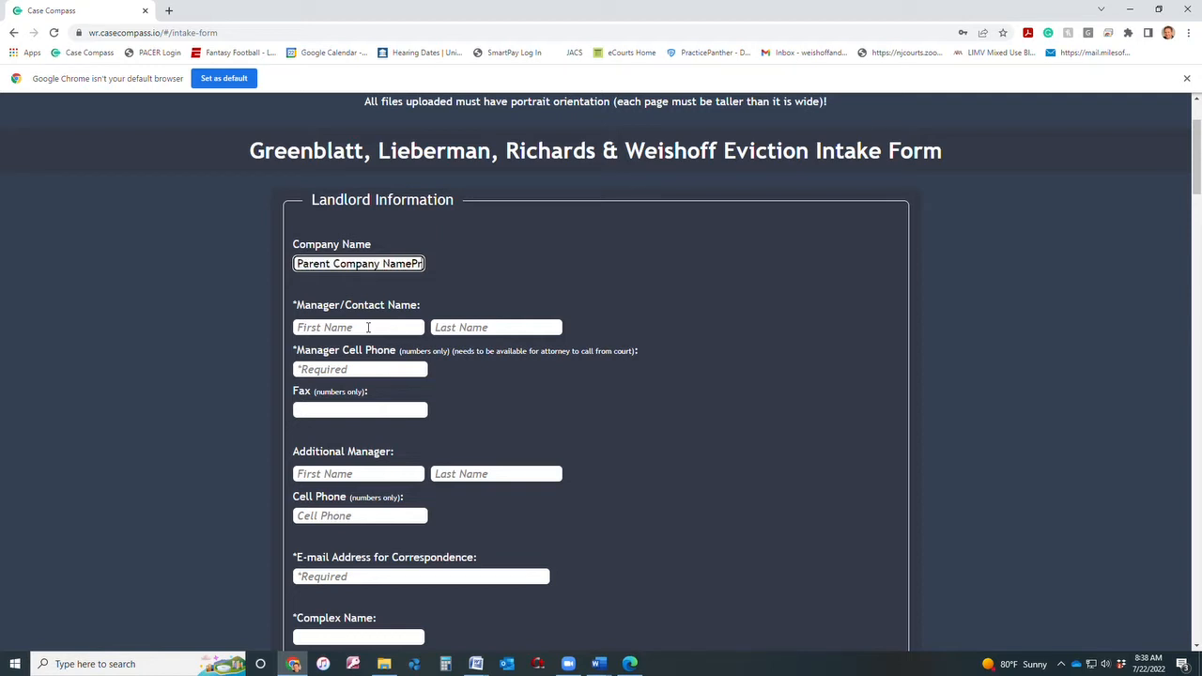
Enter the manager's name as Property Manager and type the manager's cell phone number.
left_click(367, 327)
type("Property")
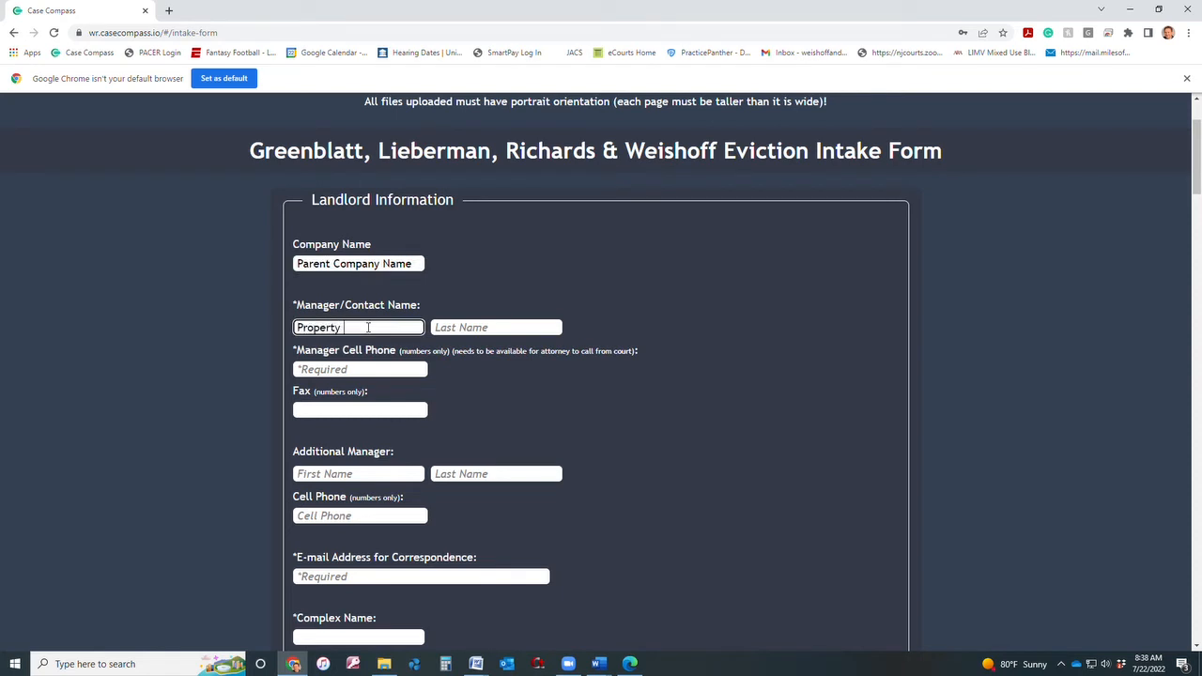
key("Tab")
type("Mange")
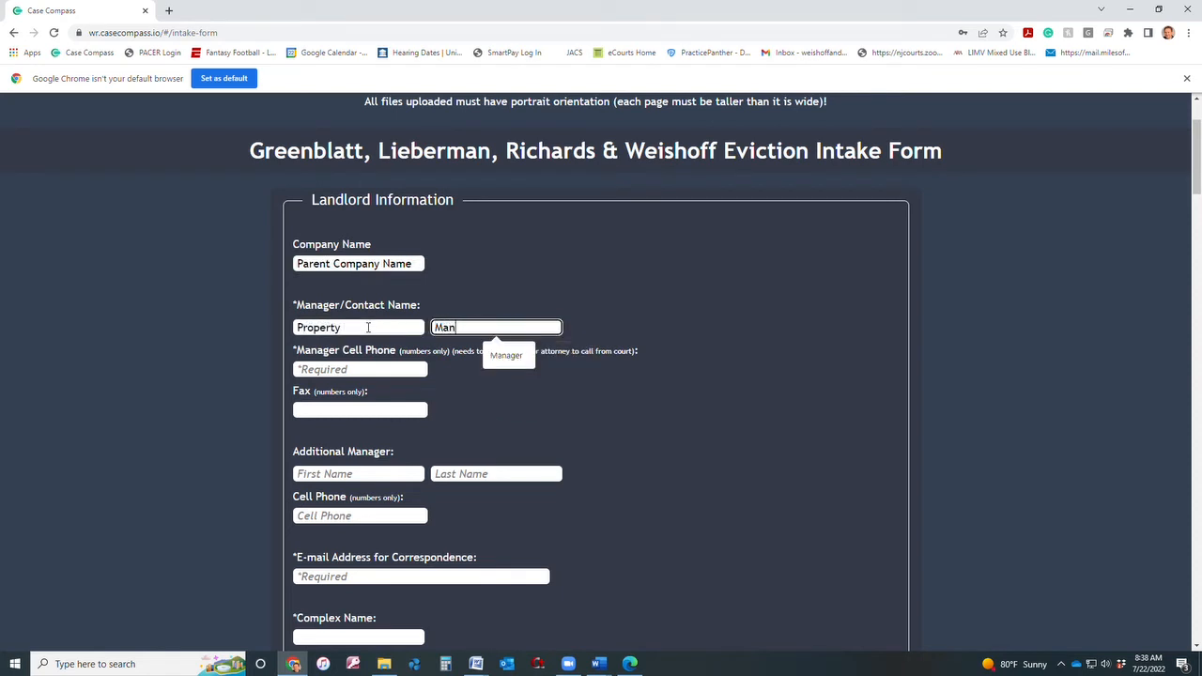
key("BackSpace")
key("BackSpace")
type("ager")
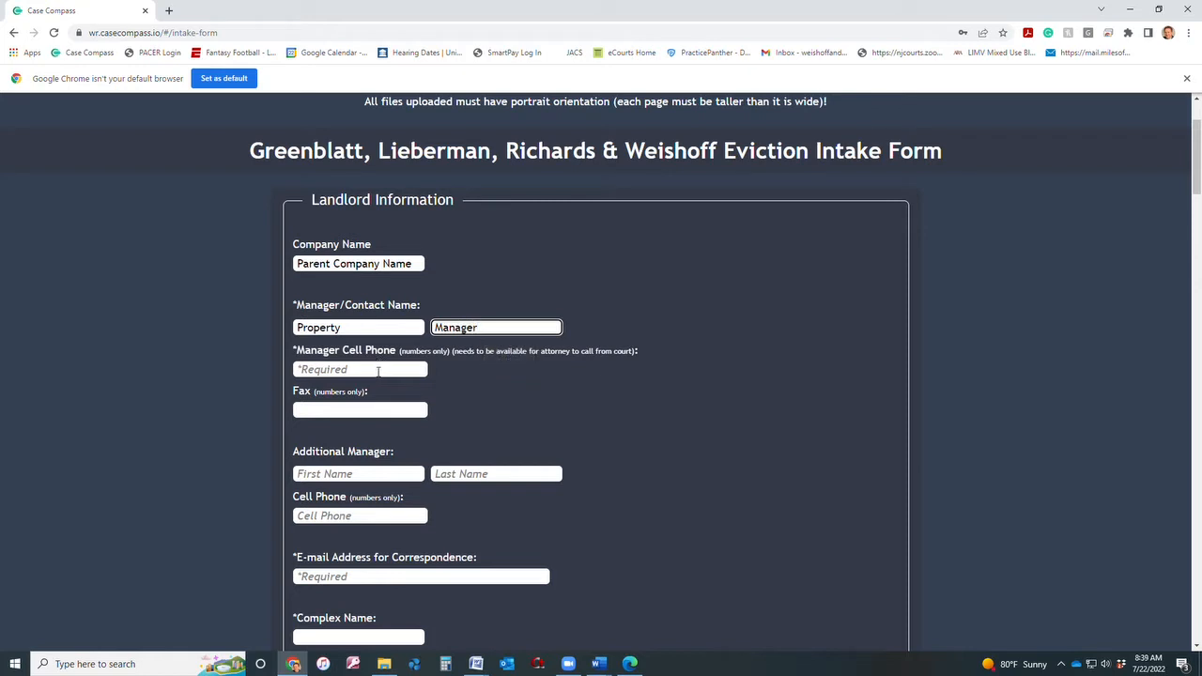
left_click(374, 370)
type("609) 555-")
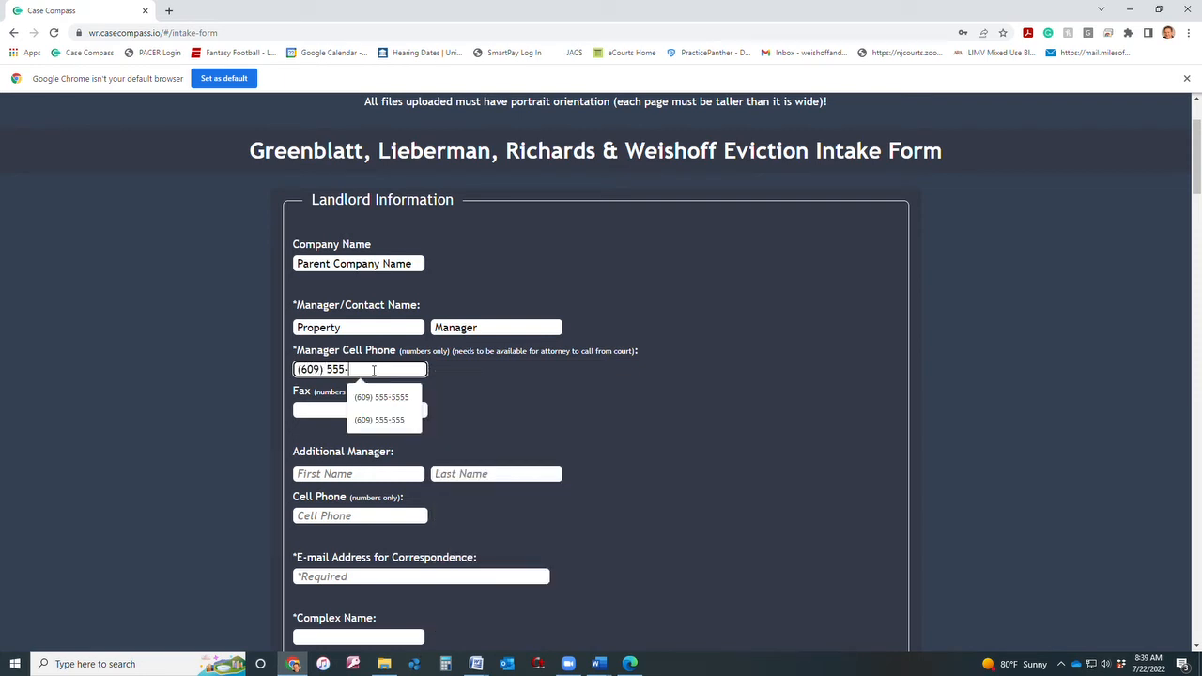
type("5555")
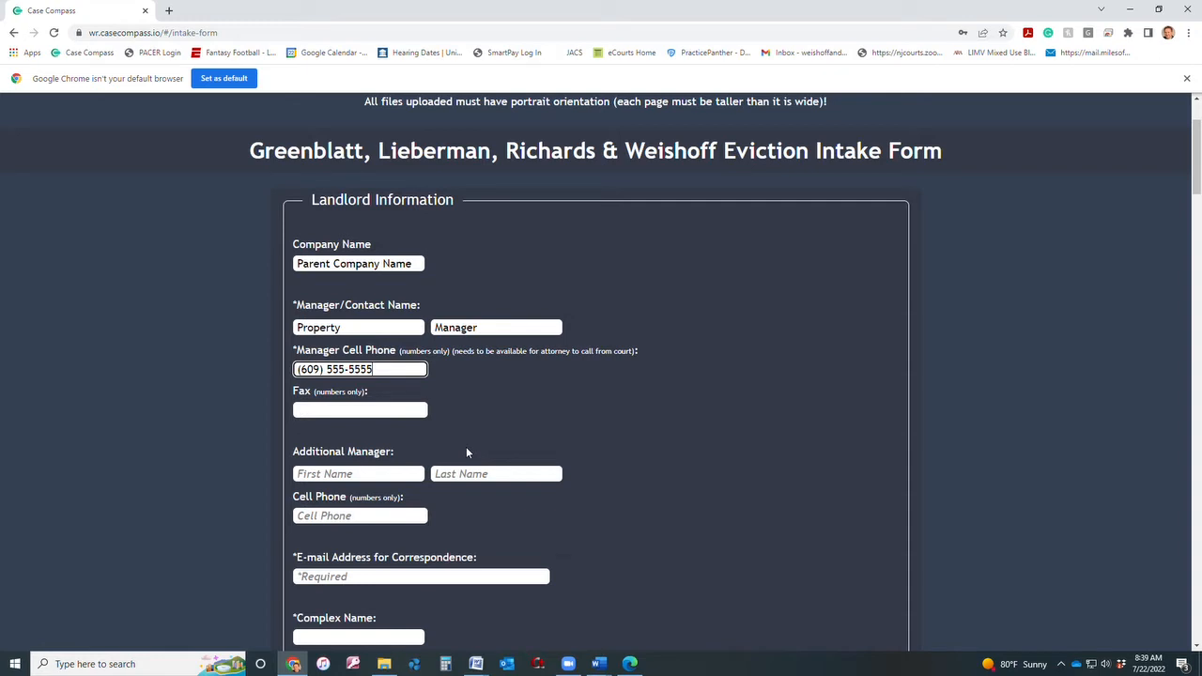
Add additional manager 'Property Mgr Two' with a cell phone number.
scroll(499, 513, "down", 1)
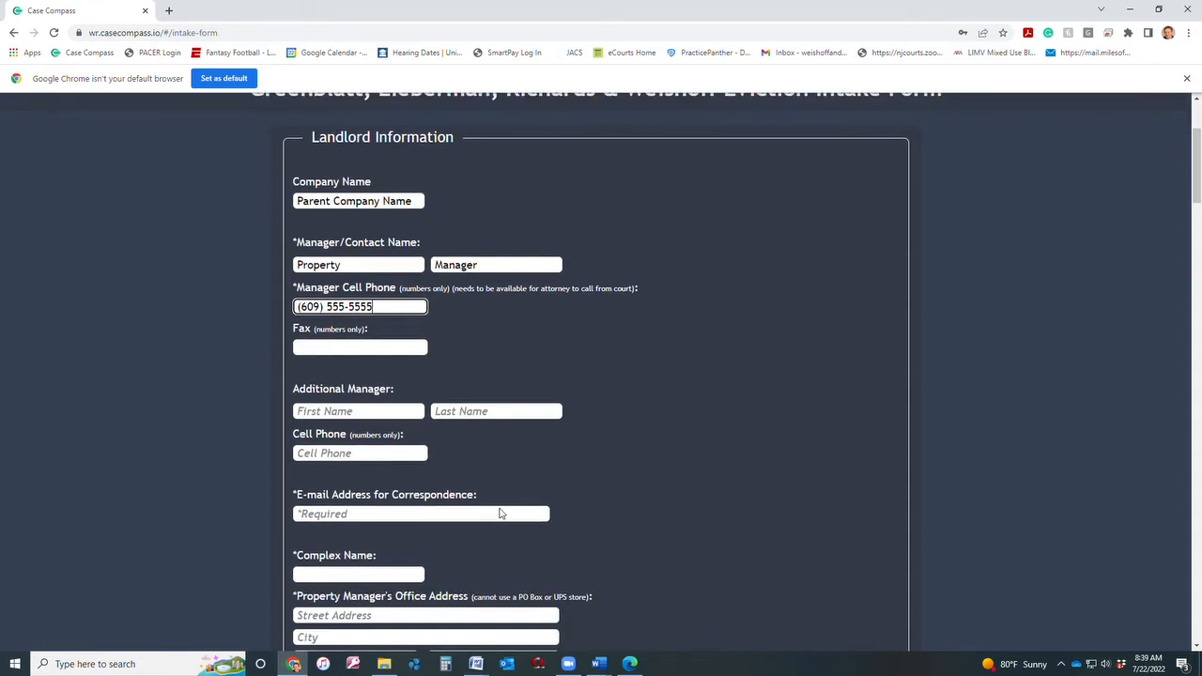
left_click(331, 413)
type("Property")
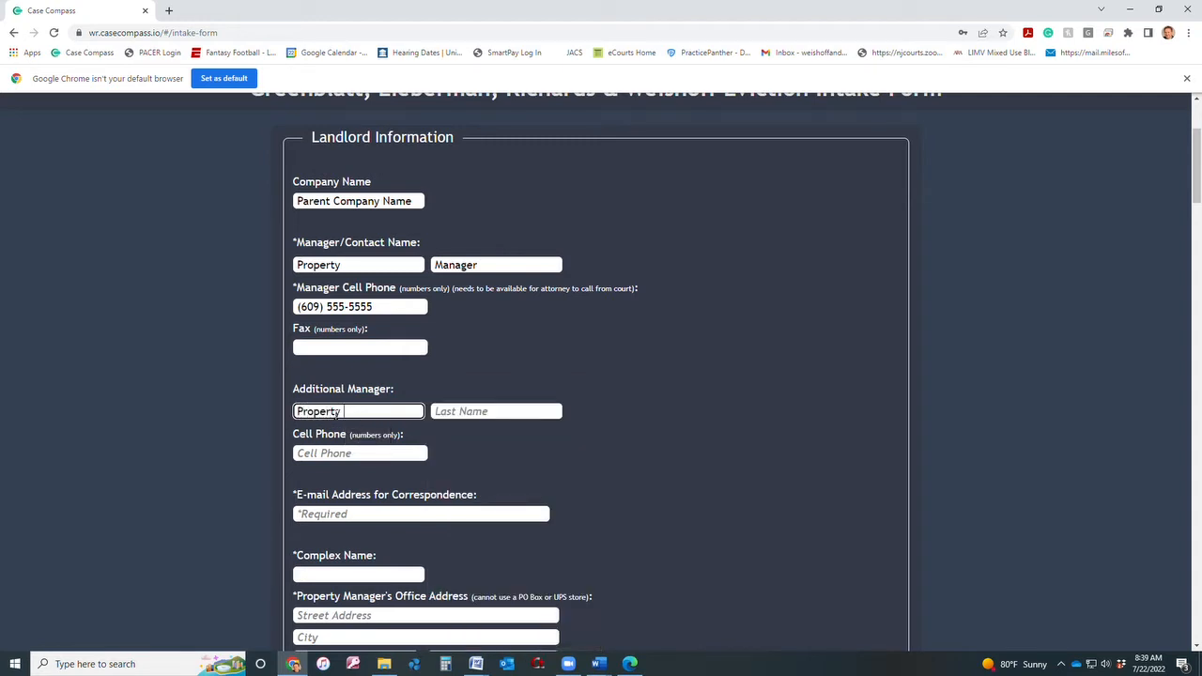
type(" Mgr")
key("Tab")
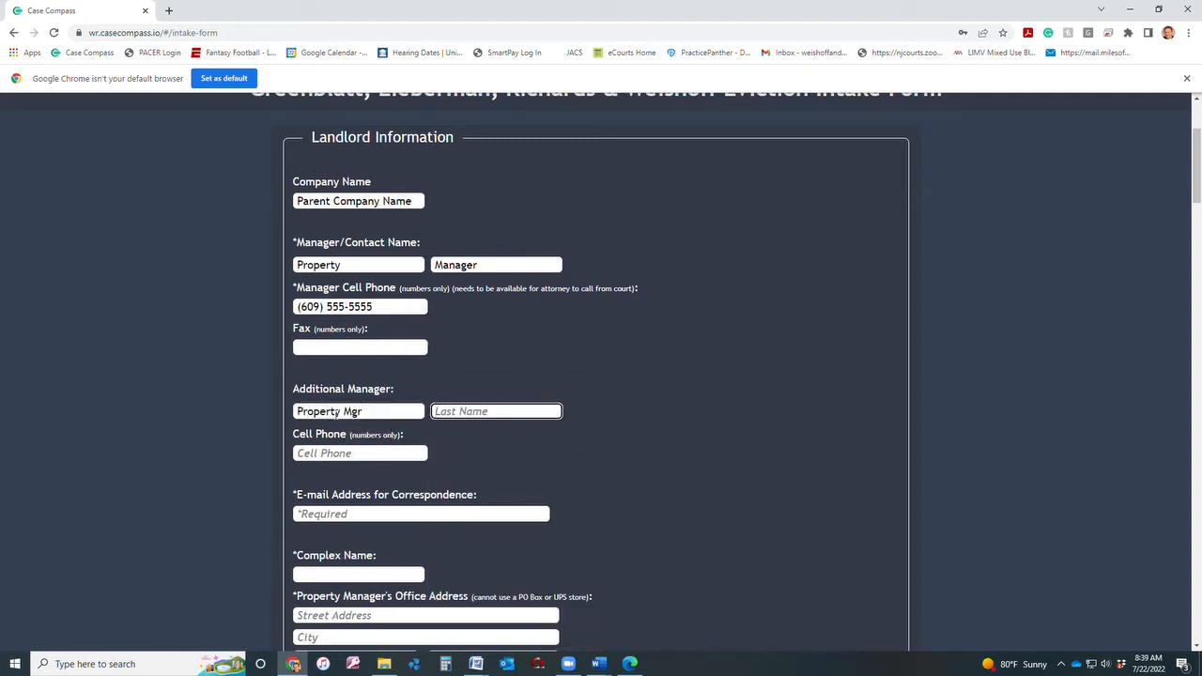
type("Two")
left_click(299, 453)
type("(6")
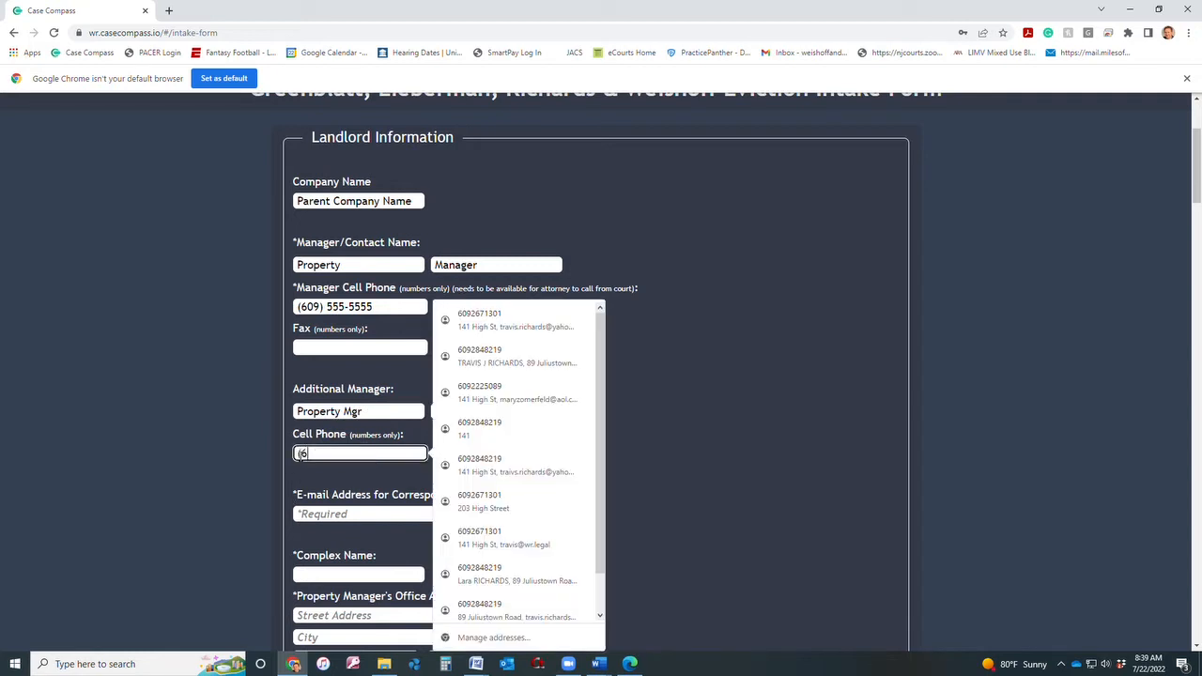
type("09) 55")
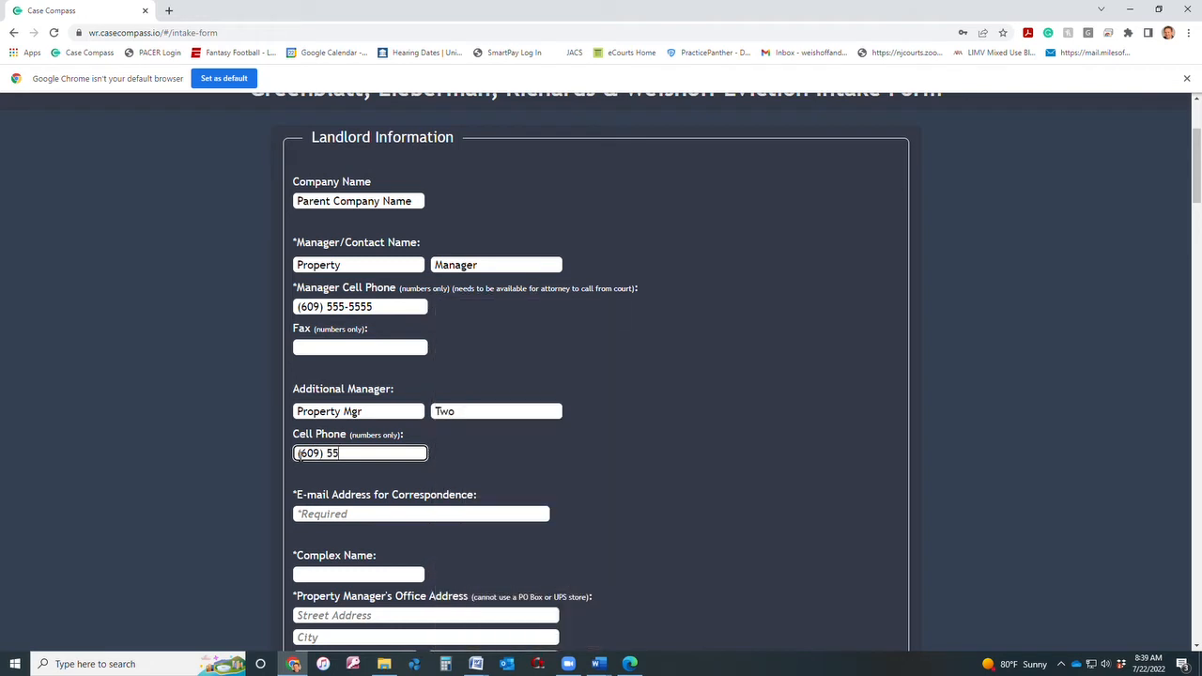
type("5-5555")
Fill the correspondence e-mail from the browser's suggested address.
left_click(503, 514)
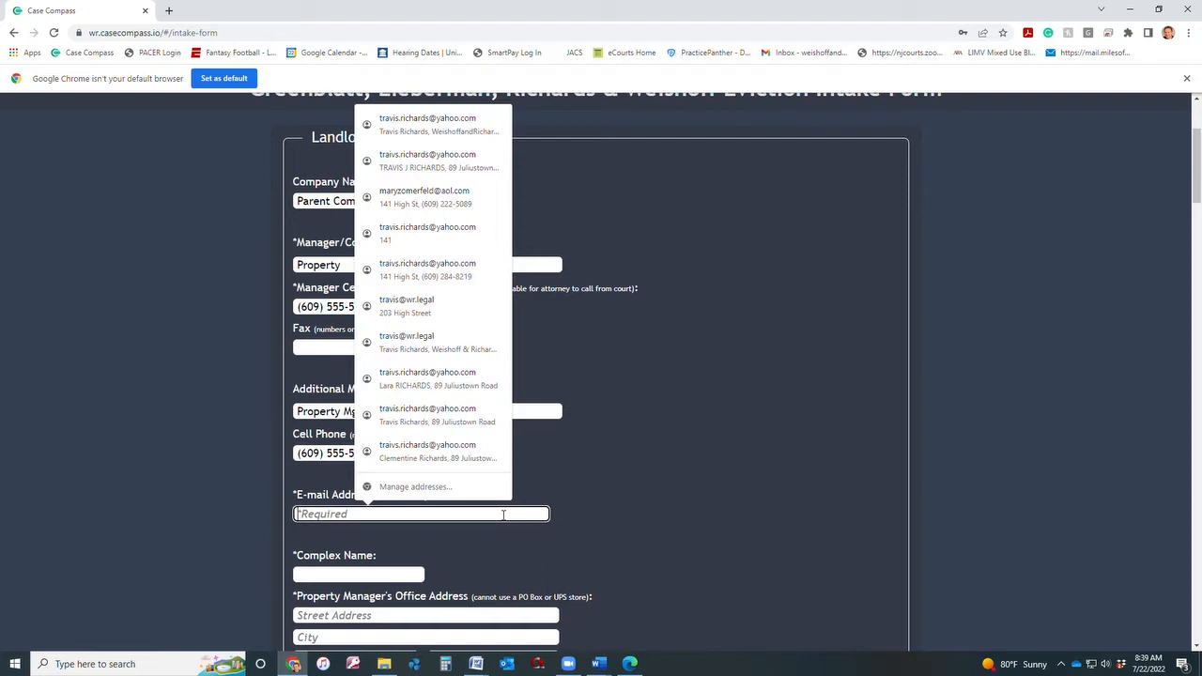
type("email@")
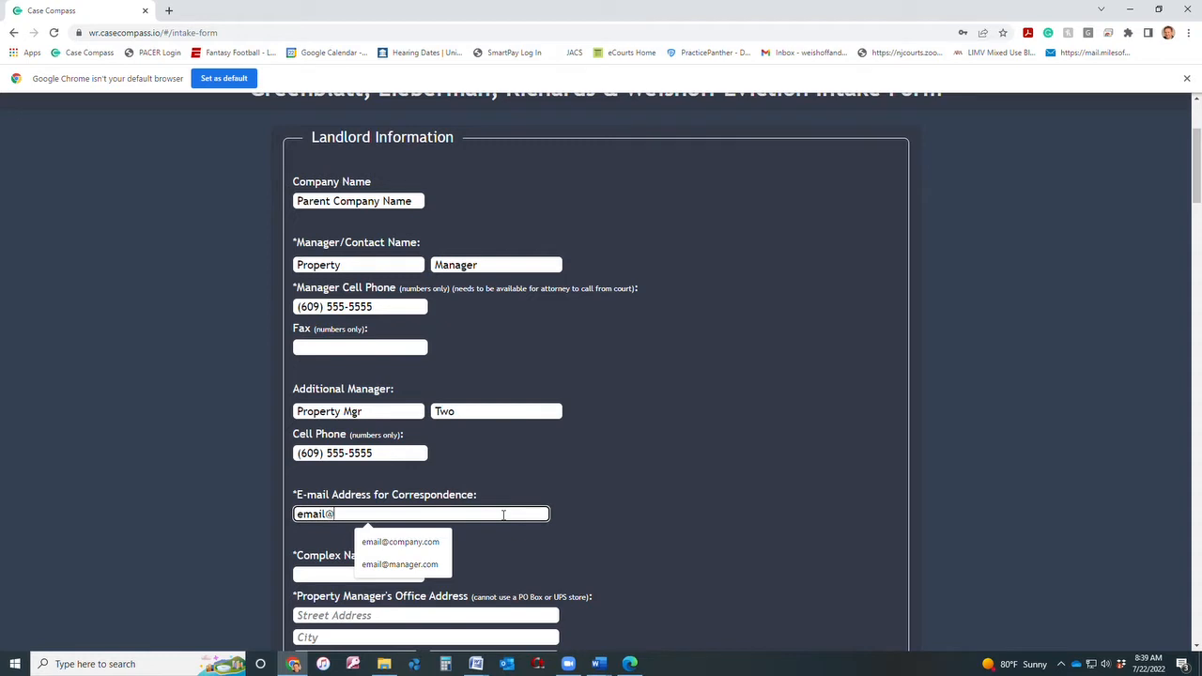
key("Down")
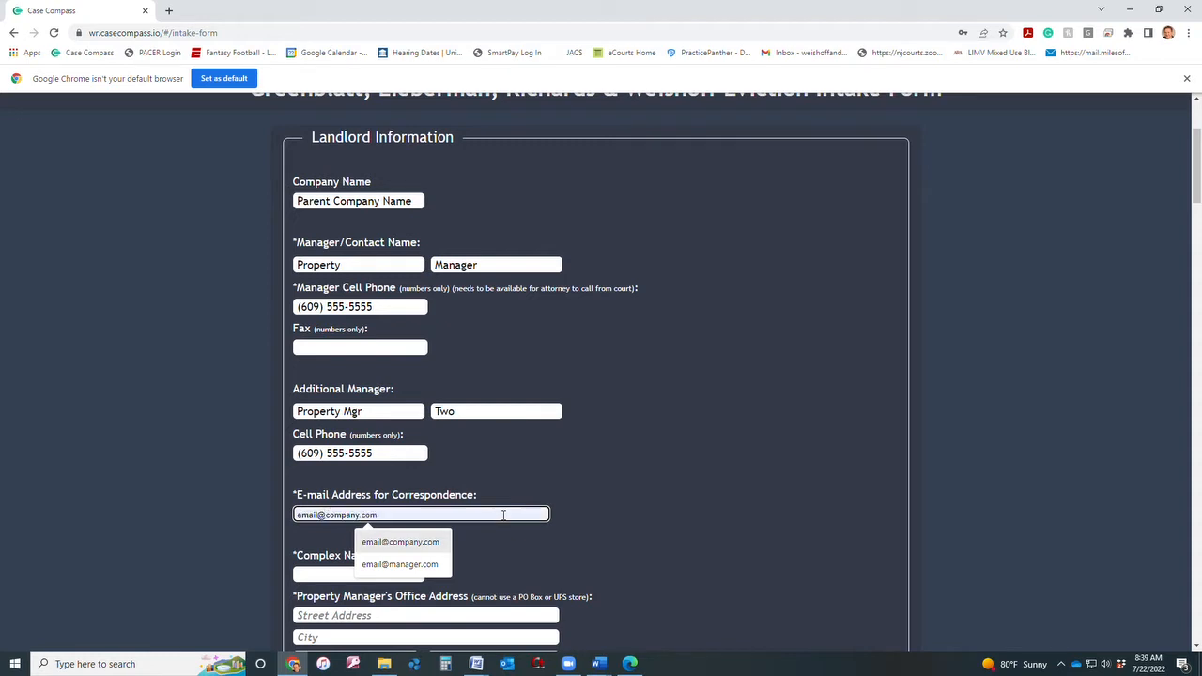
key("Return")
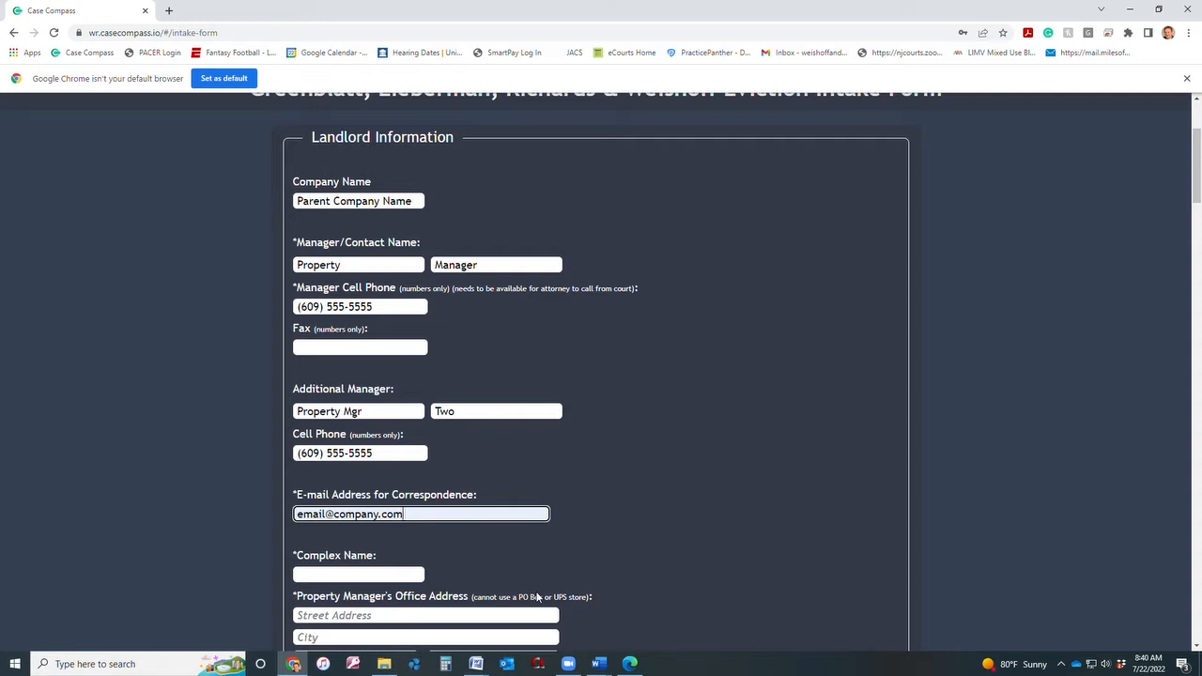
Set the complex name to Complex 1 and fill the office address from a saved entry.
scroll(538, 596, "down", 1)
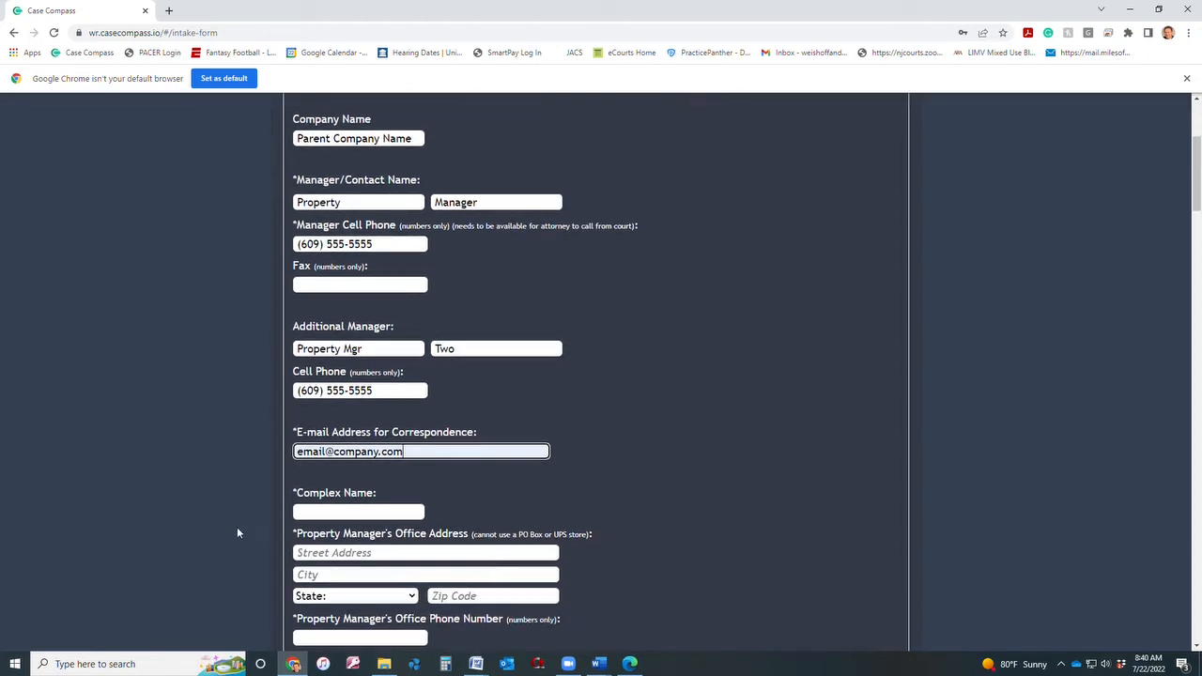
left_click(319, 513)
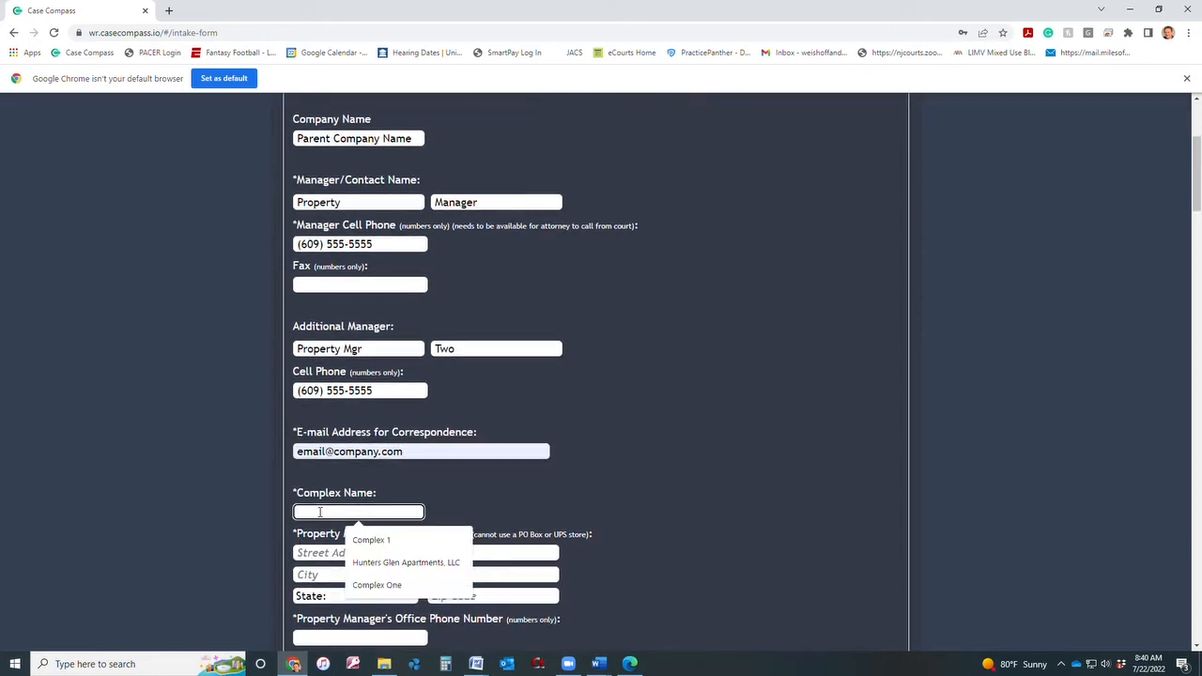
key("Down")
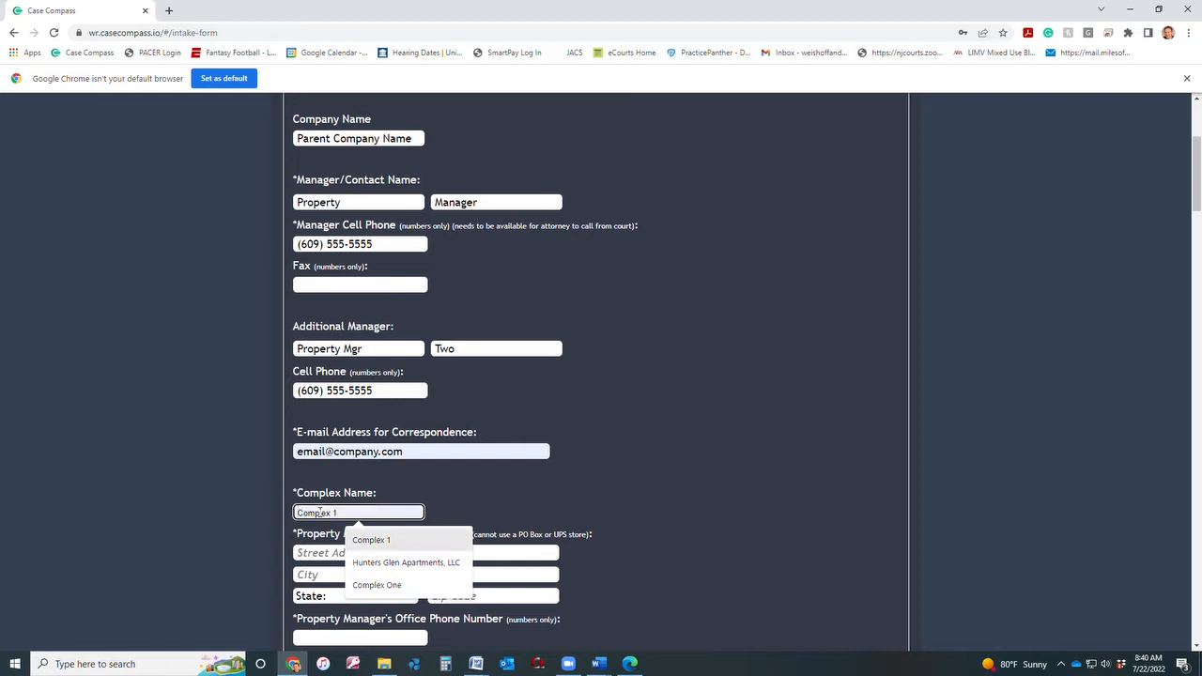
left_click(376, 548)
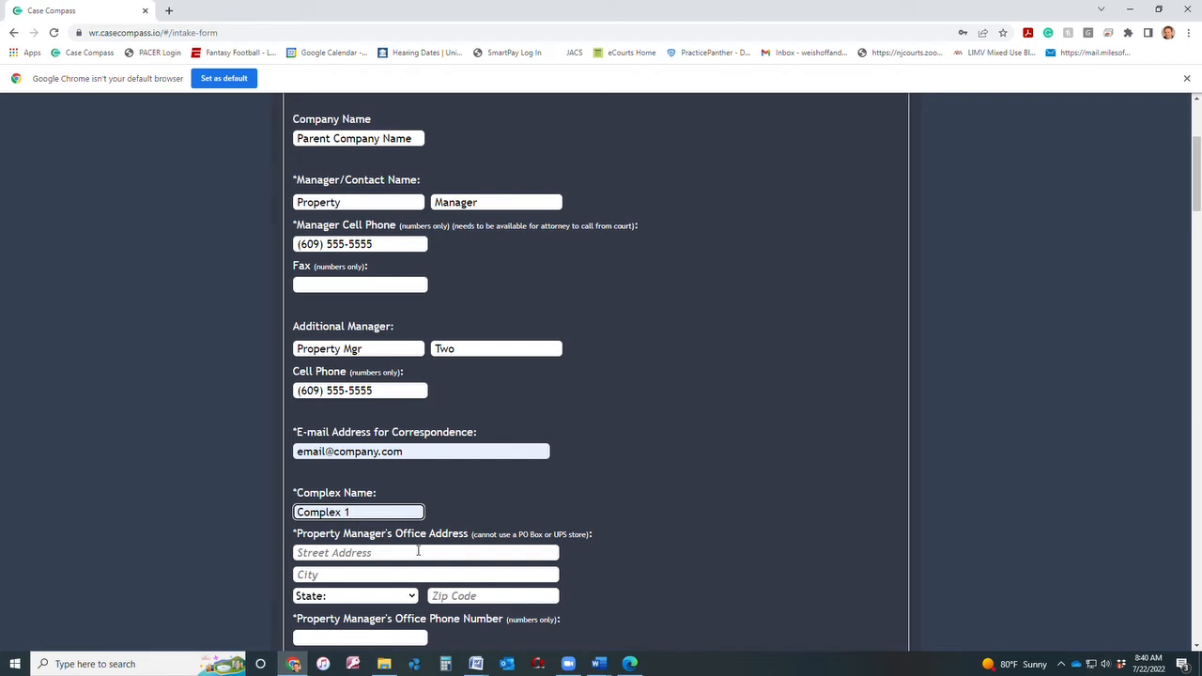
left_click(418, 552)
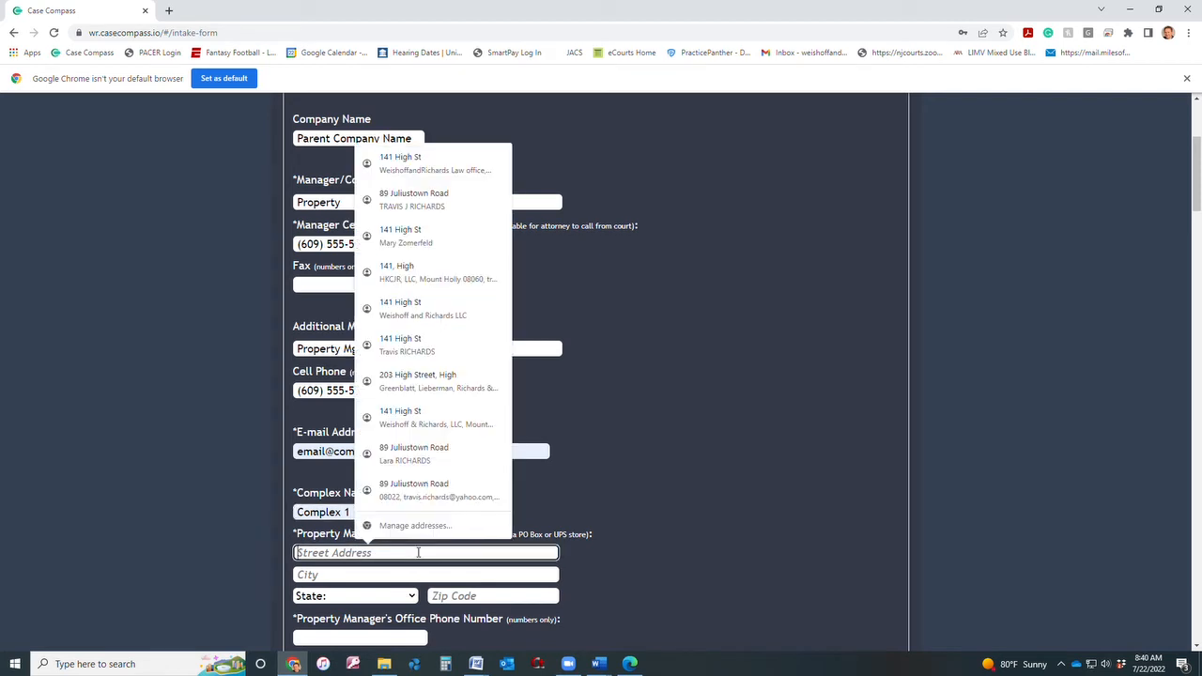
left_click(429, 418)
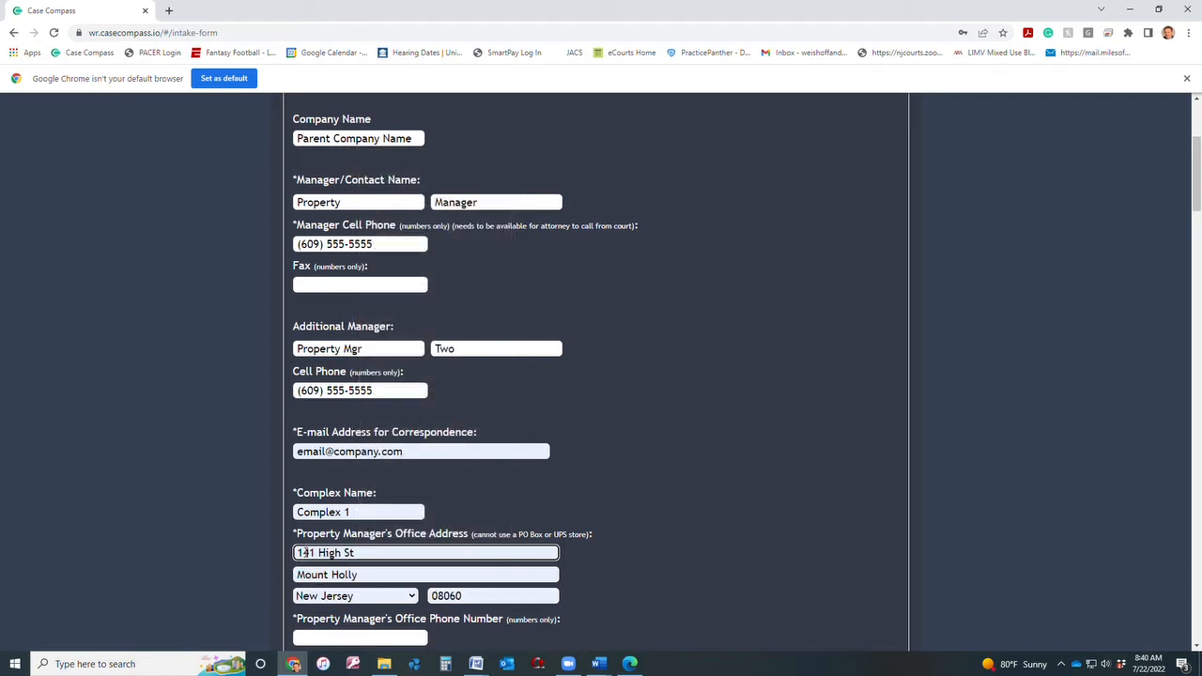
Enter the office phone number and change Number of Units from 0 to 750.
scroll(355, 490, "down", 1)
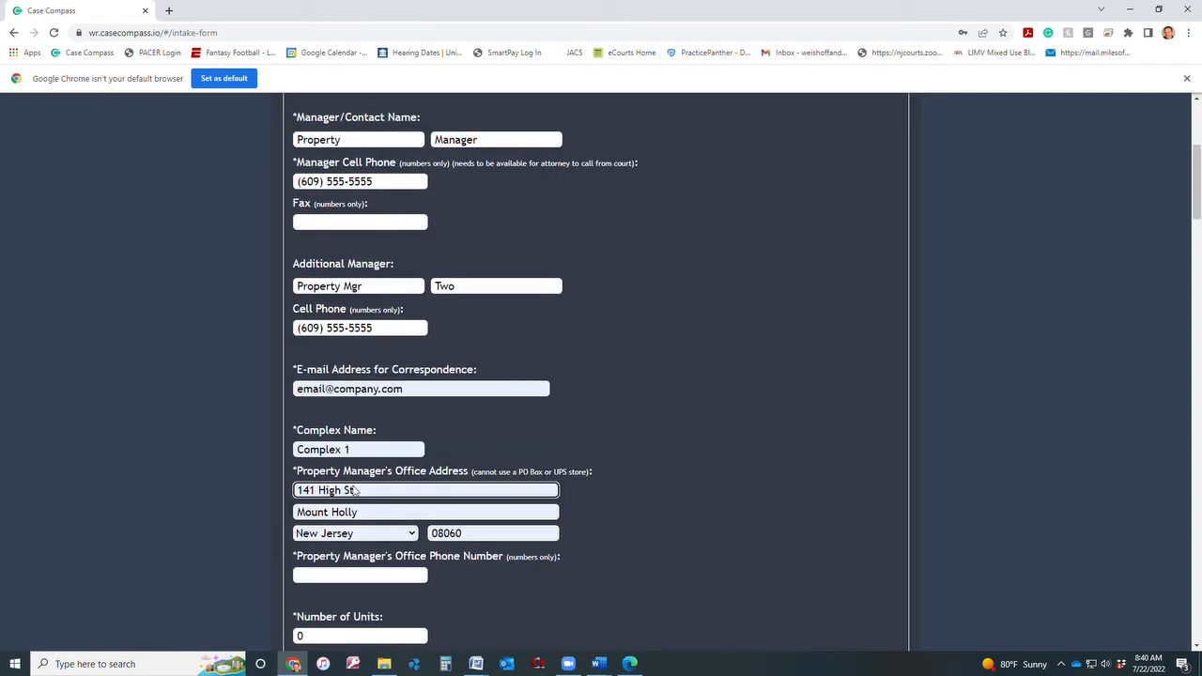
scroll(357, 497, "down", 1)
left_click(367, 516)
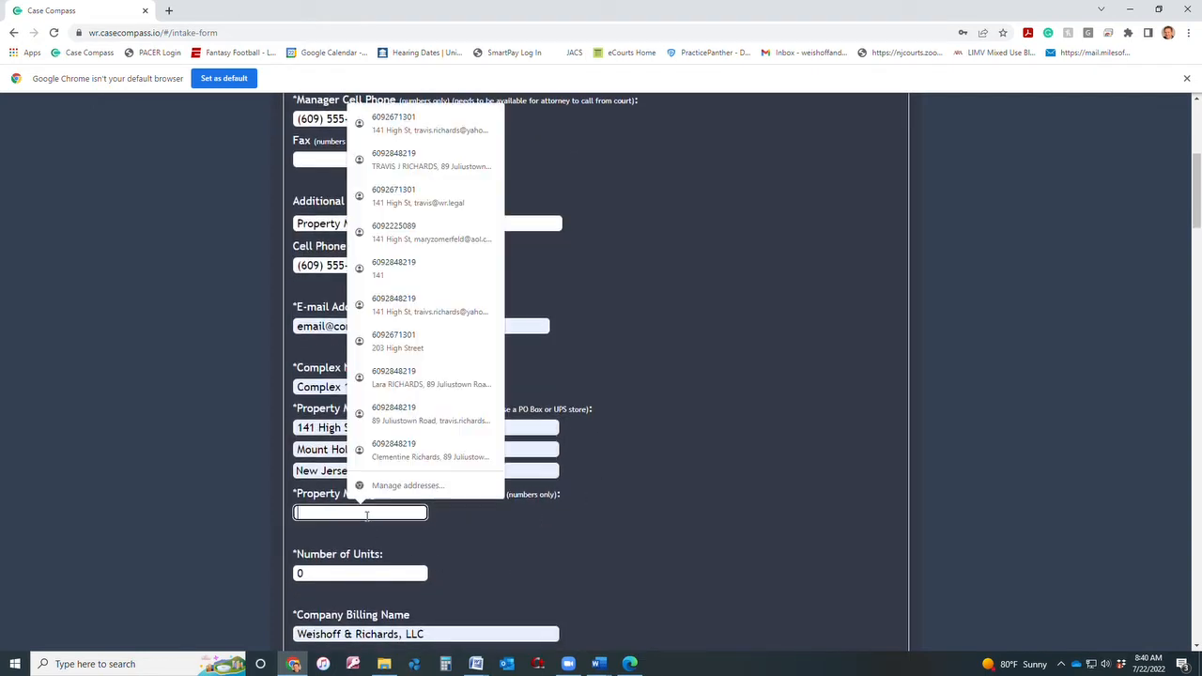
type("609")
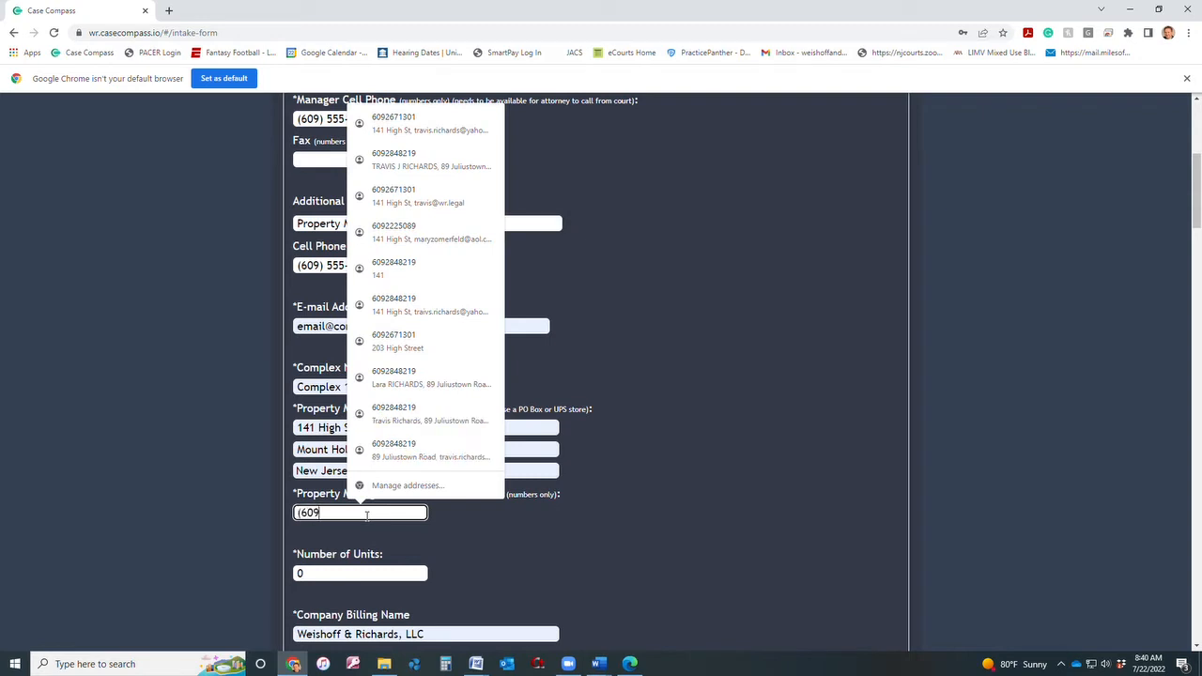
type(") 55")
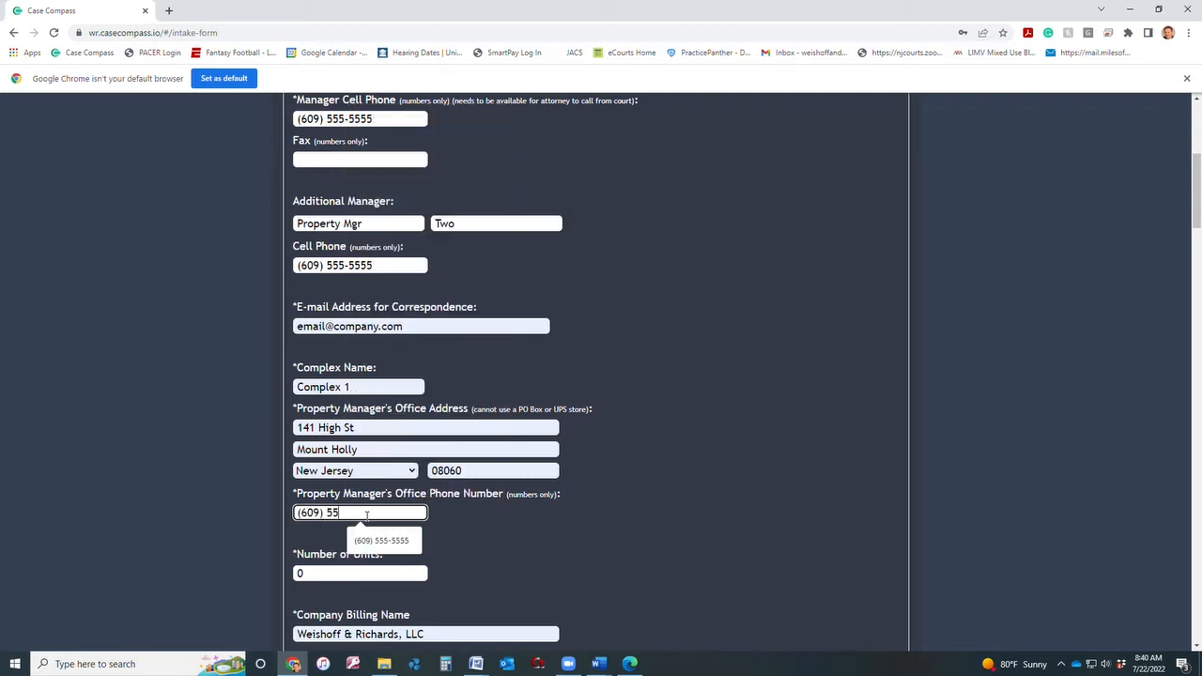
type("5-5555")
left_click(311, 574)
left_click_drag(312, 574, 221, 587)
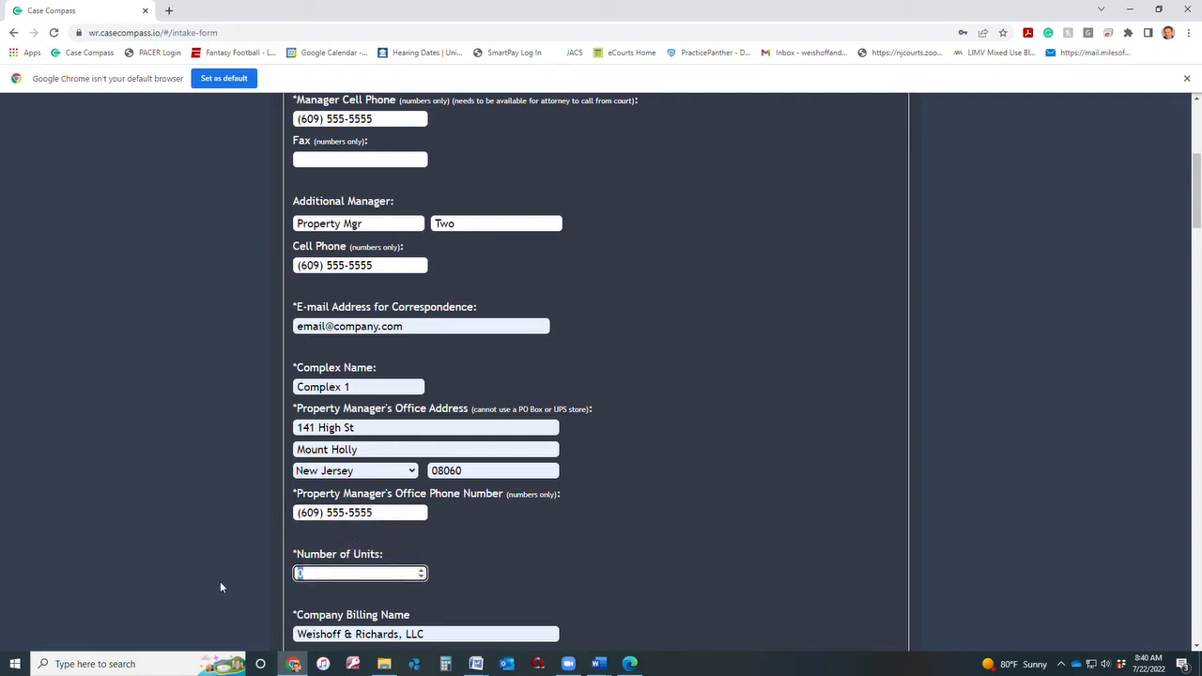
type("750")
left_click(536, 510)
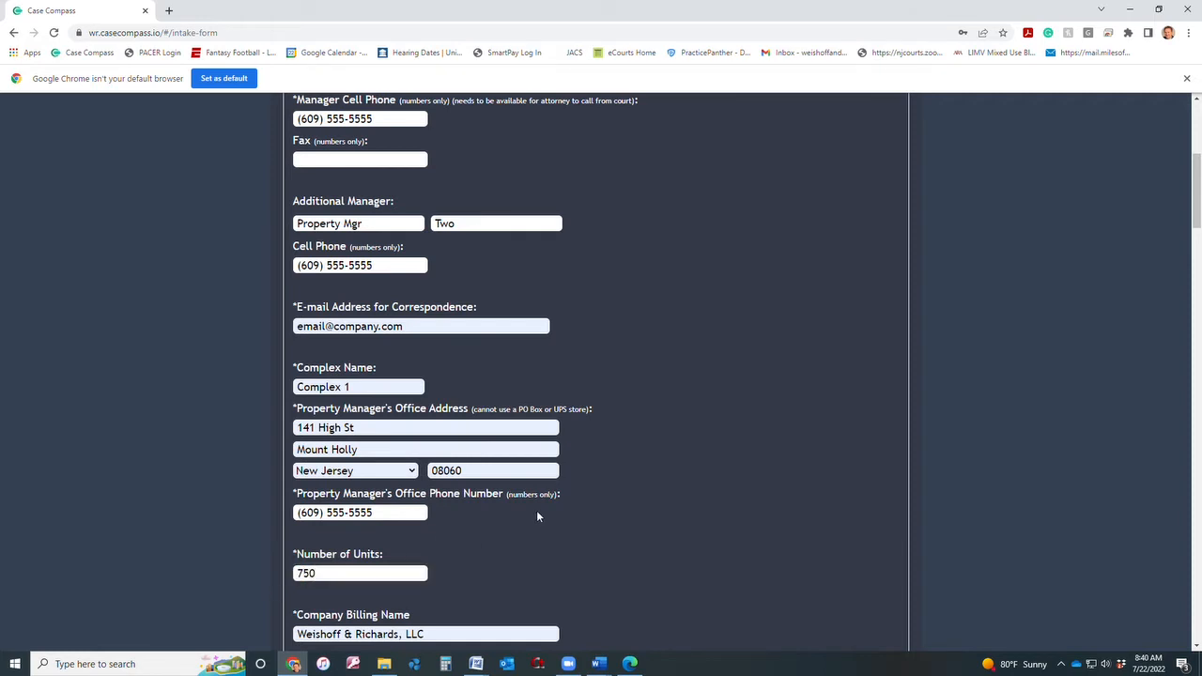
Select the existing Company Billing Name text for replacement.
scroll(536, 510, "down", 1)
scroll(536, 510, "down", 1)
left_click_drag(433, 446, 283, 440)
Name the billing entry 'Billing Address' and fill the billing address and phone from a saved entry.
type("Billing ")
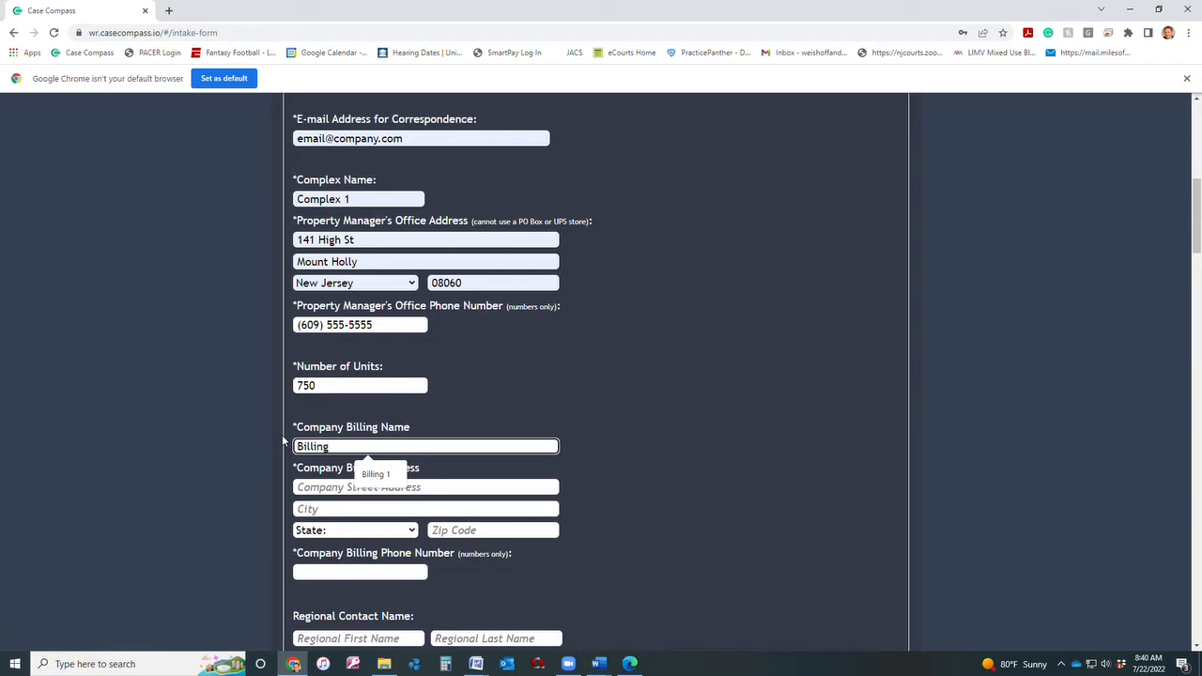
type("Address")
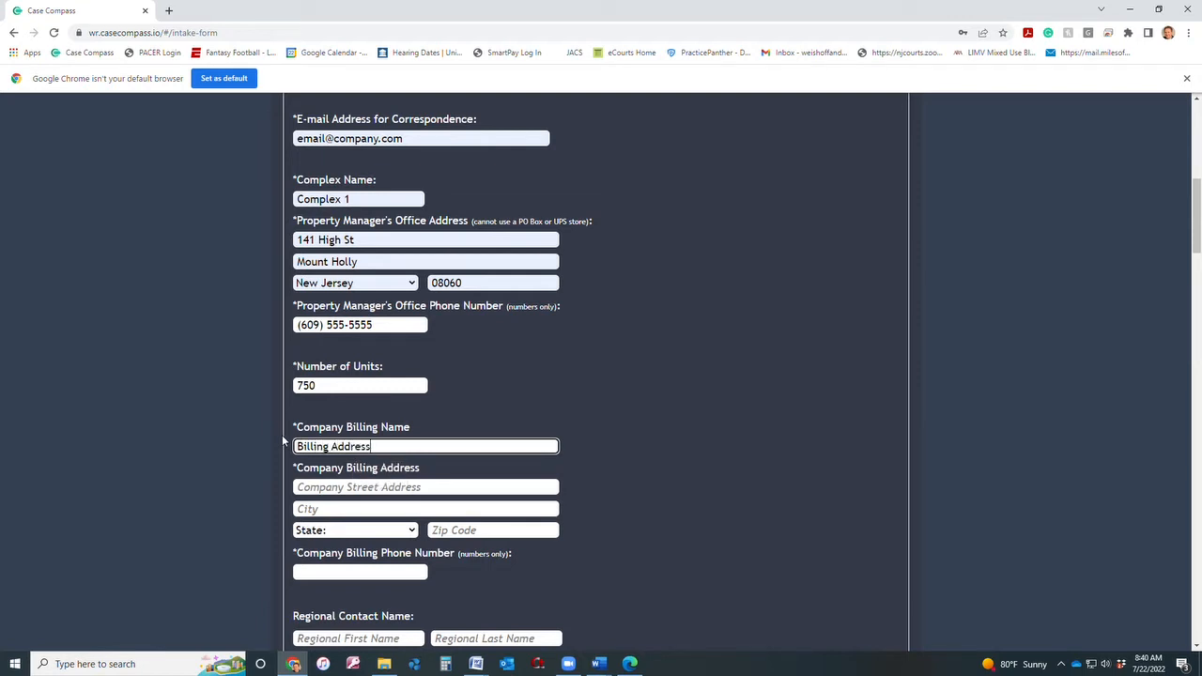
left_click(310, 488)
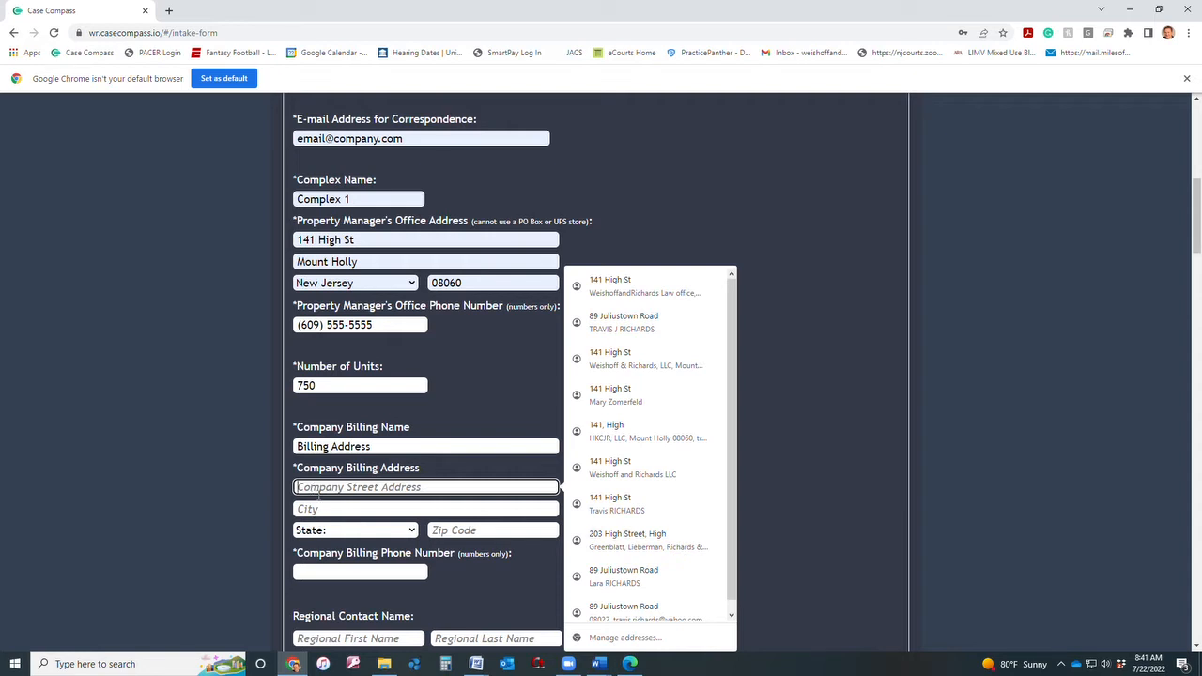
left_click(620, 284)
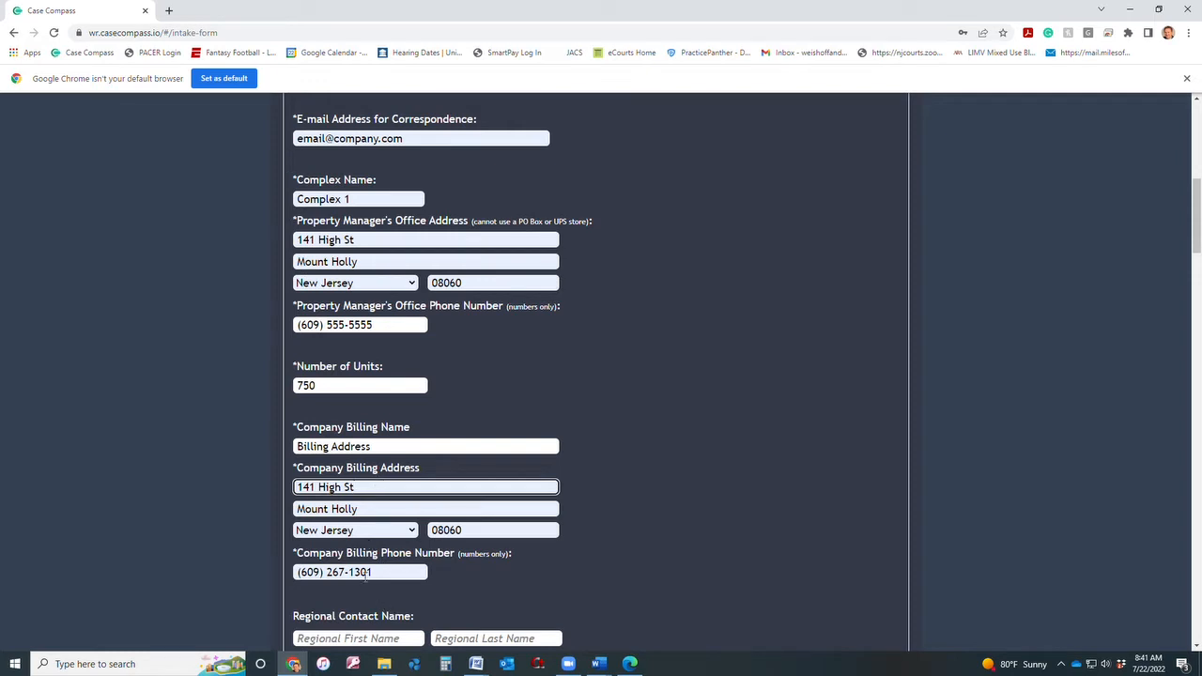
left_click(379, 575)
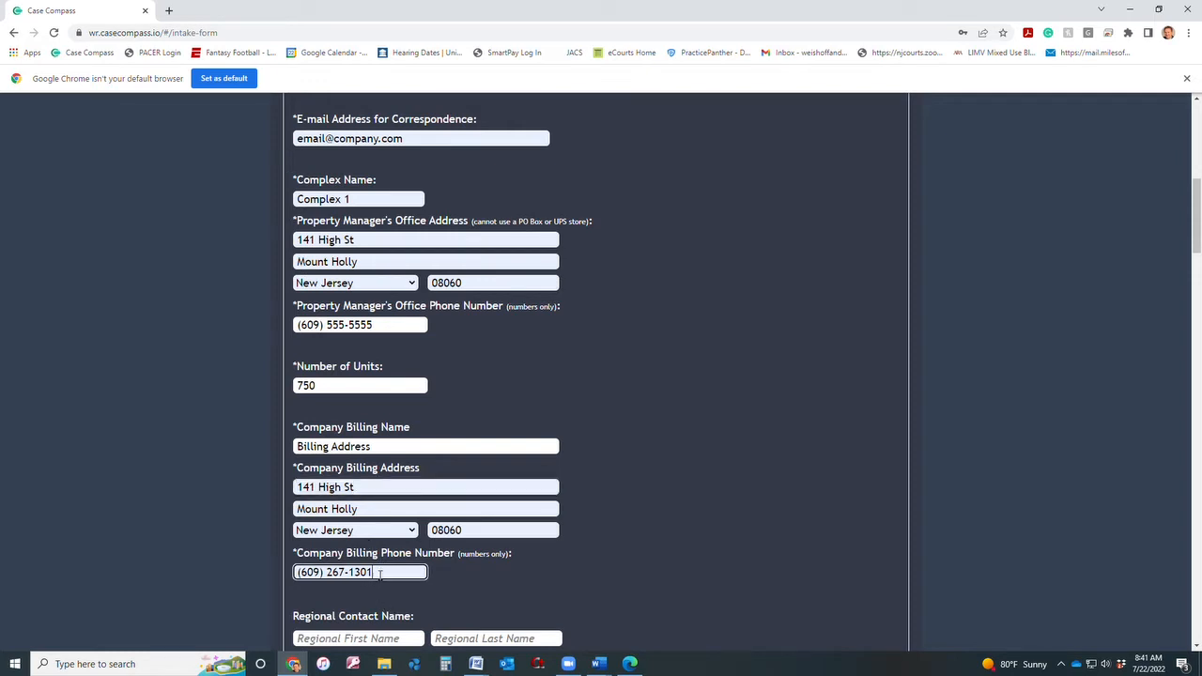
left_click_drag(379, 575, 344, 575)
left_click(388, 611)
scroll(380, 601, "down", 2)
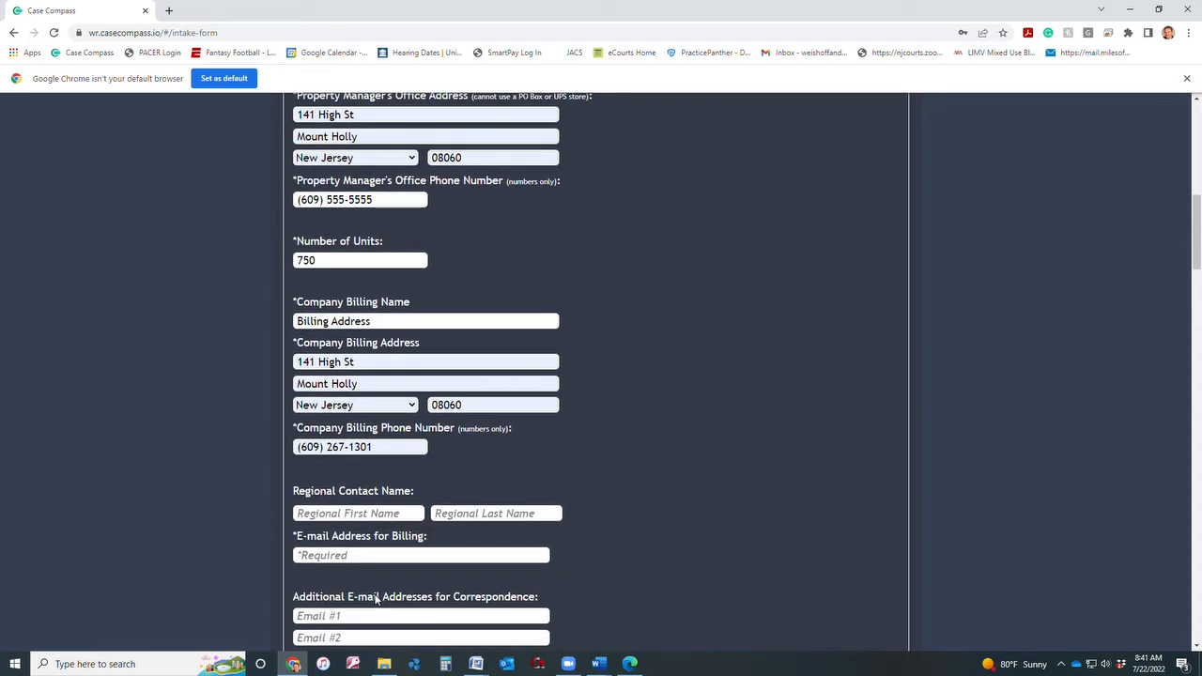
scroll(374, 532, "down", 1)
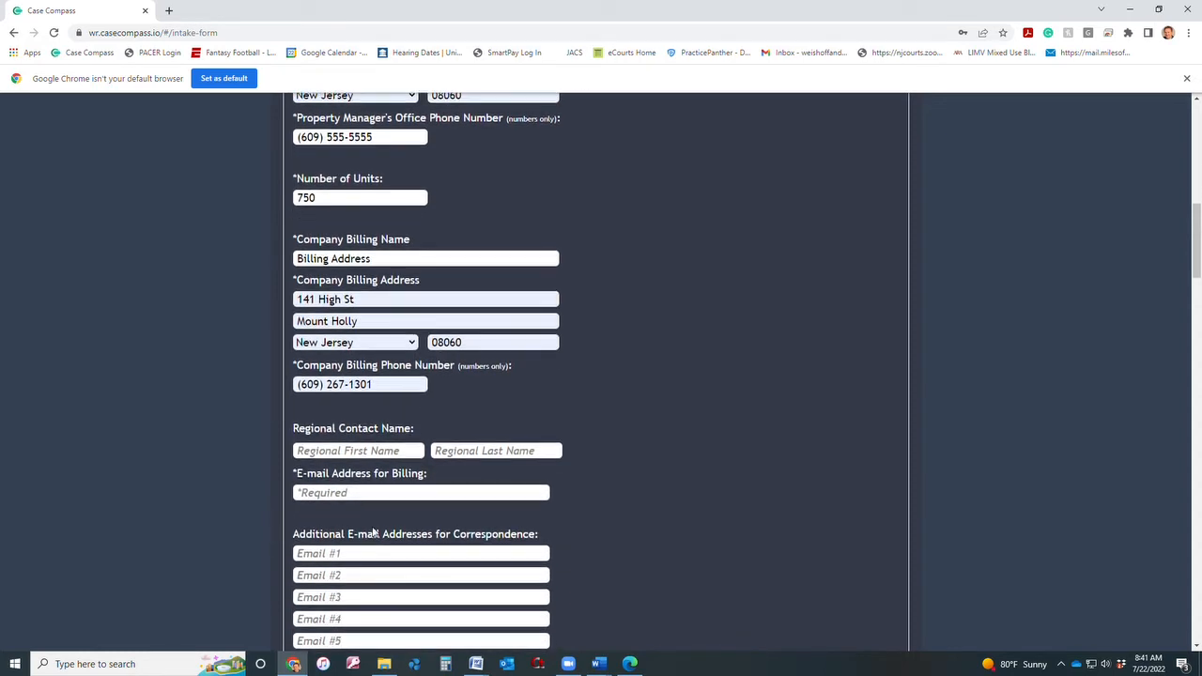
Enter regional contact 'Regional Name' and accept the suggested billing e-mail address.
left_click(364, 451)
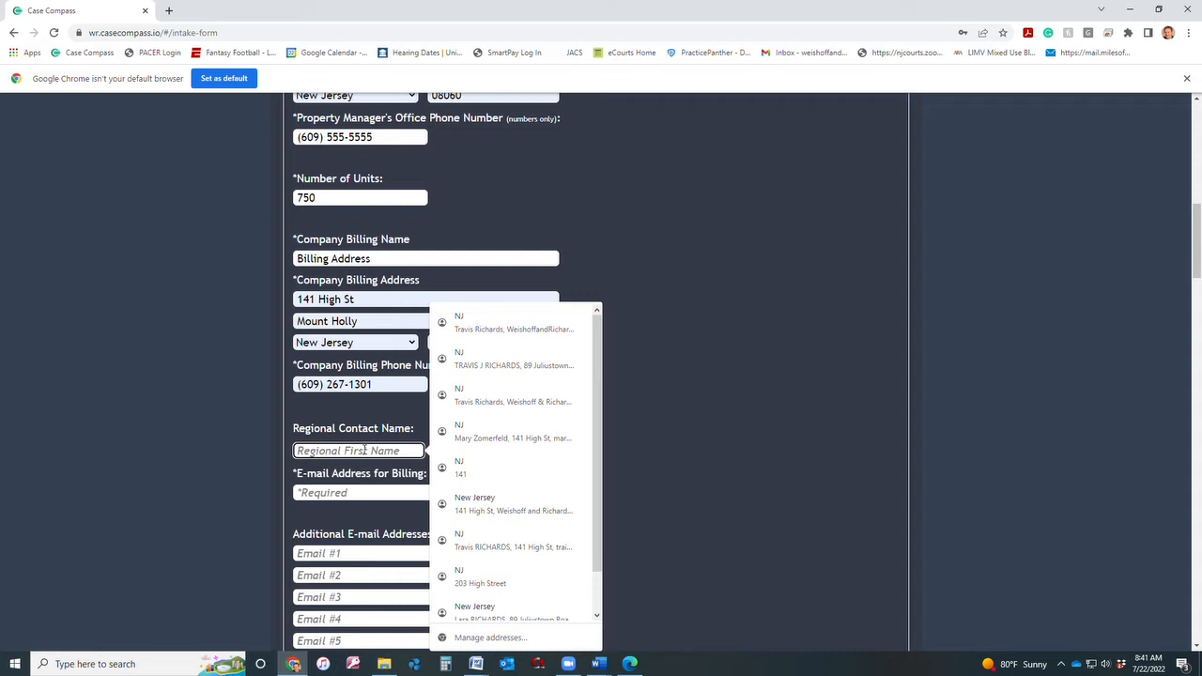
type("R")
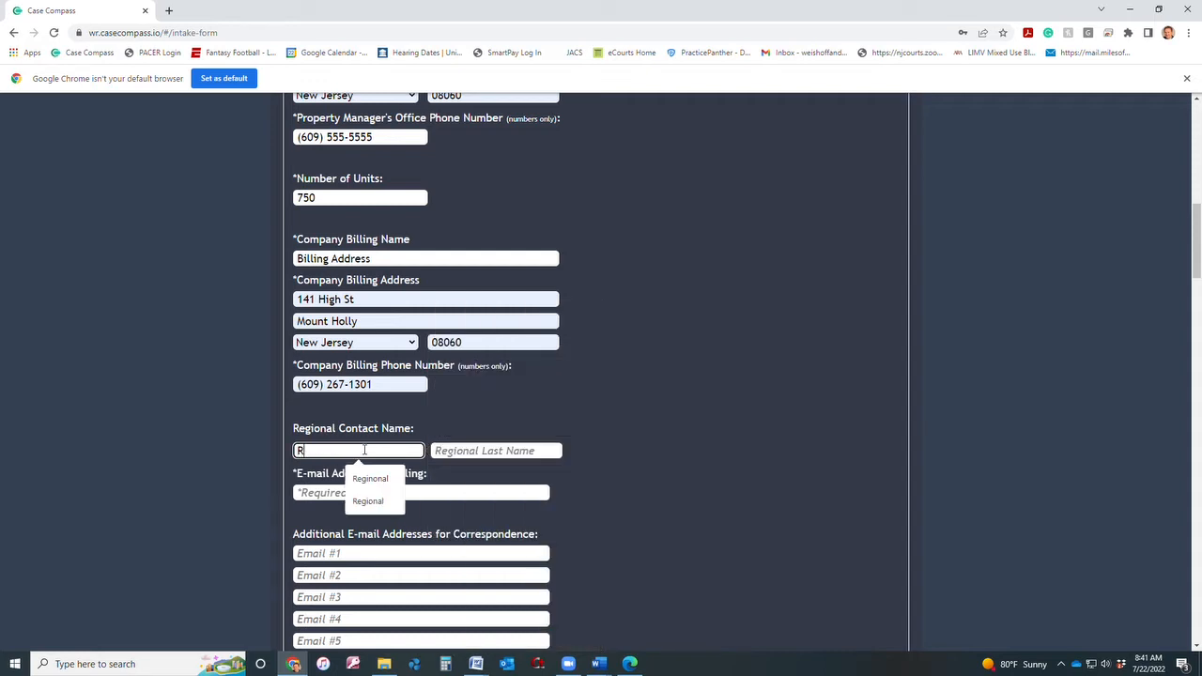
type("egional")
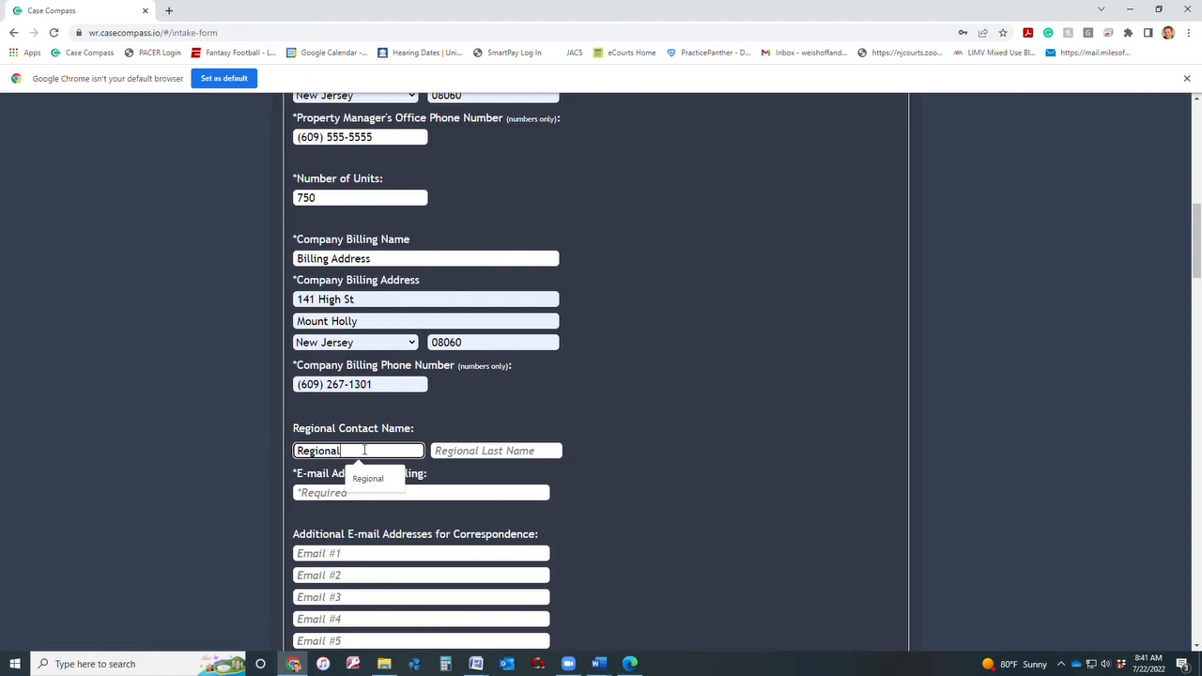
key("Tab")
type("Name")
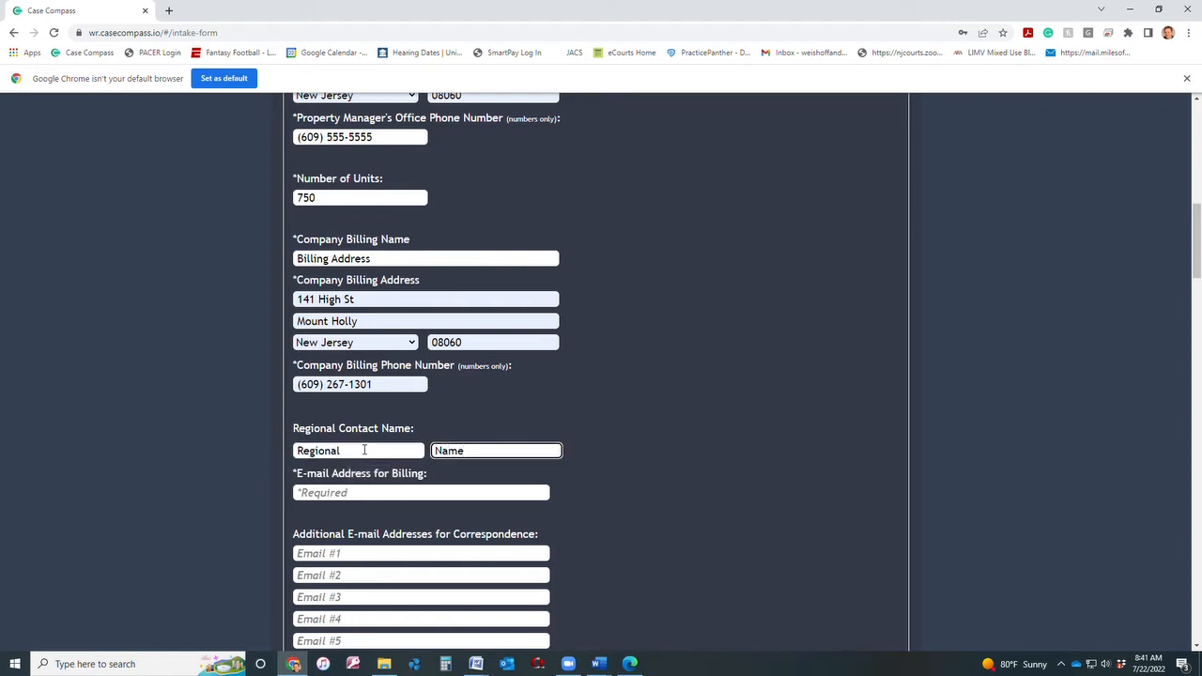
left_click(373, 493)
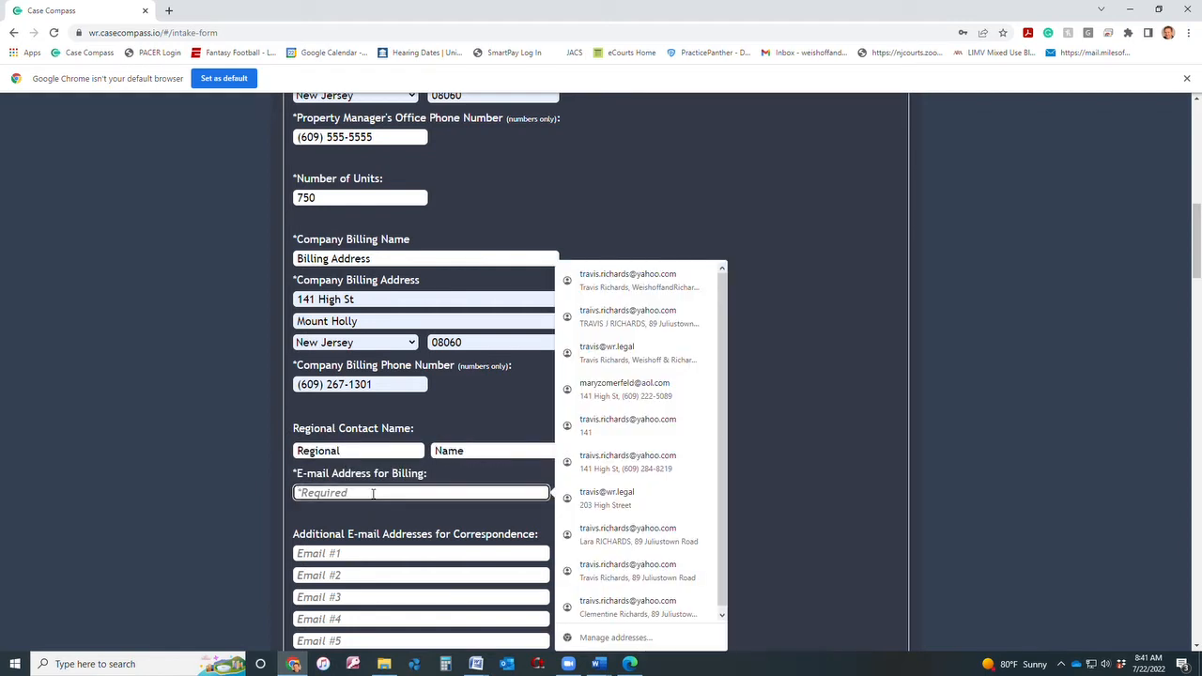
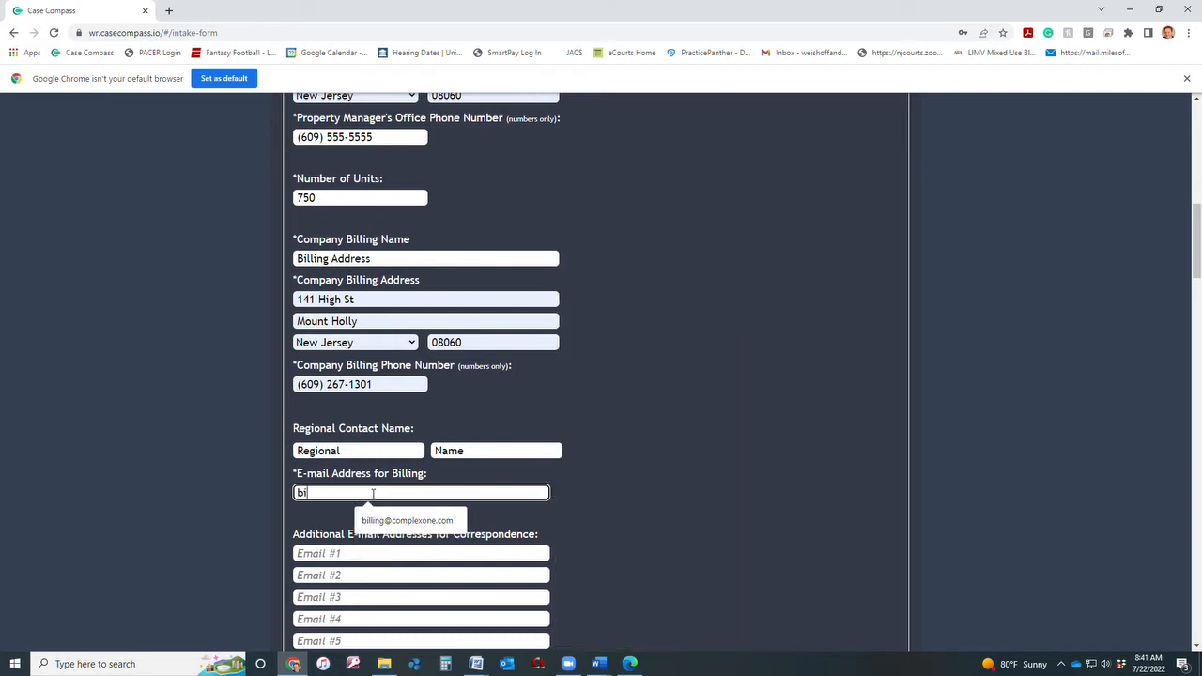
left_click(425, 526)
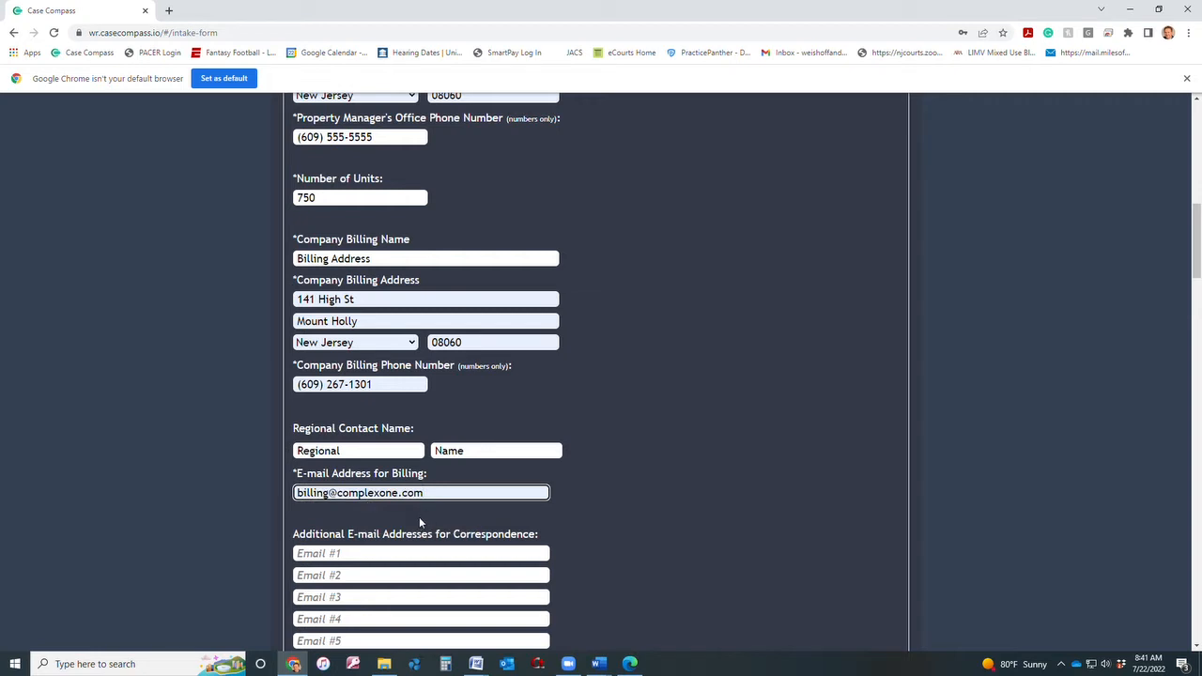
scroll(418, 517, "down", 1)
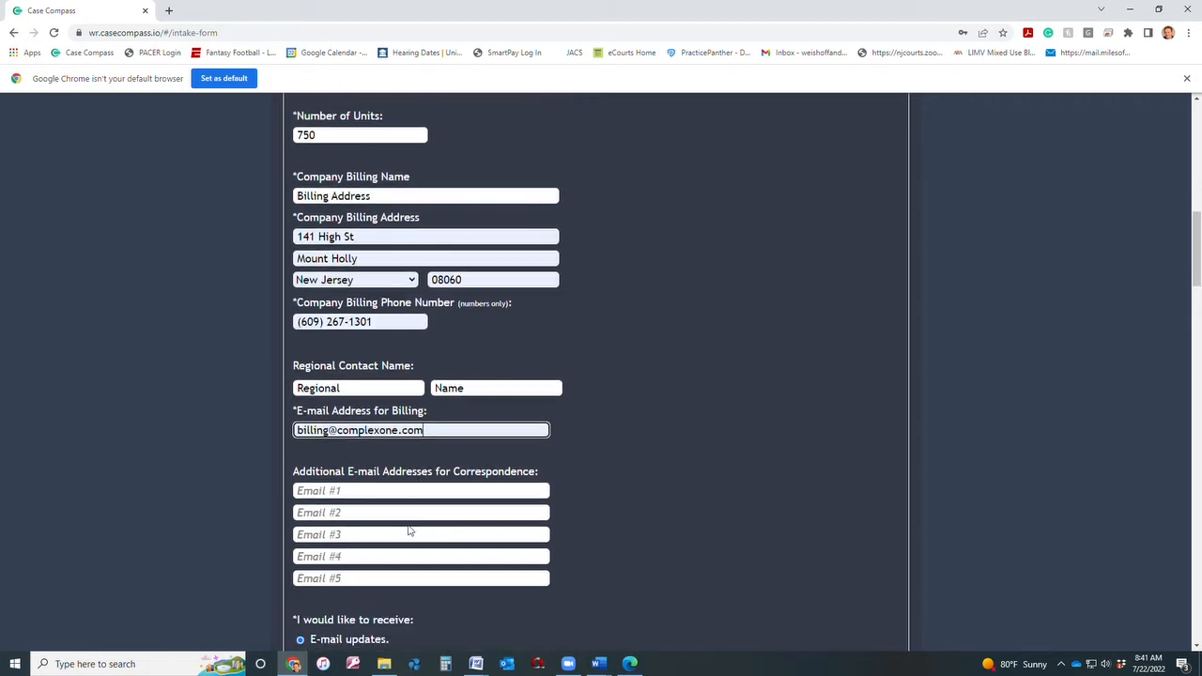
scroll(369, 491, "down", 1)
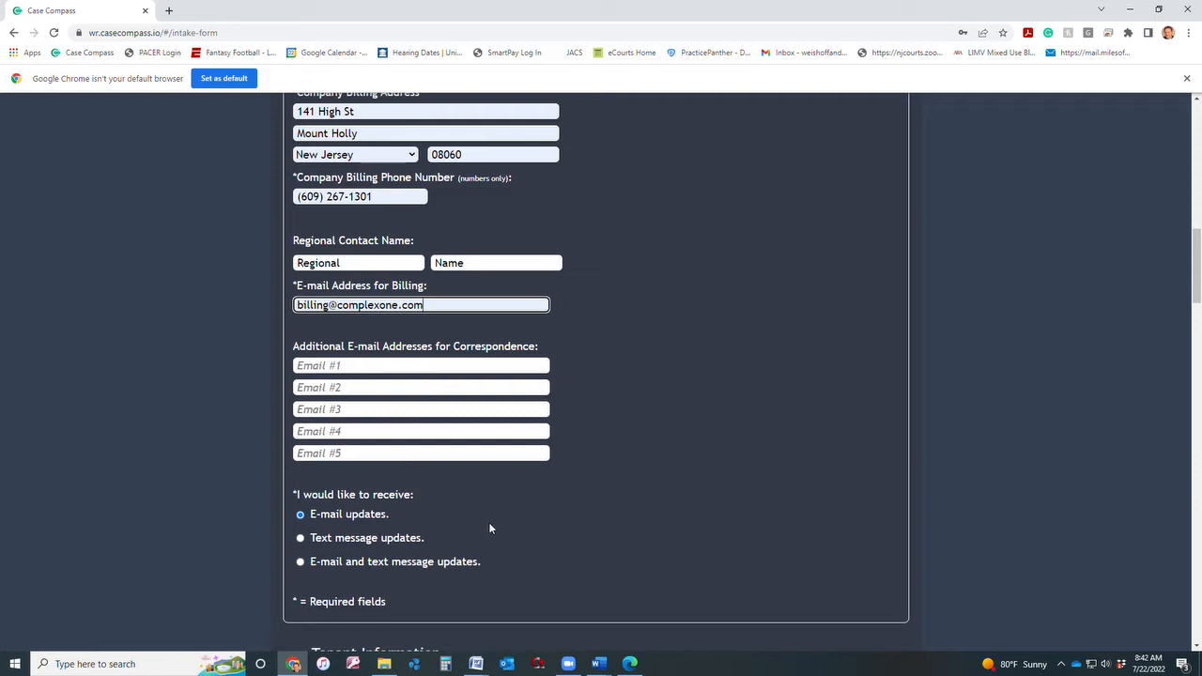
scroll(488, 529, "down", 1)
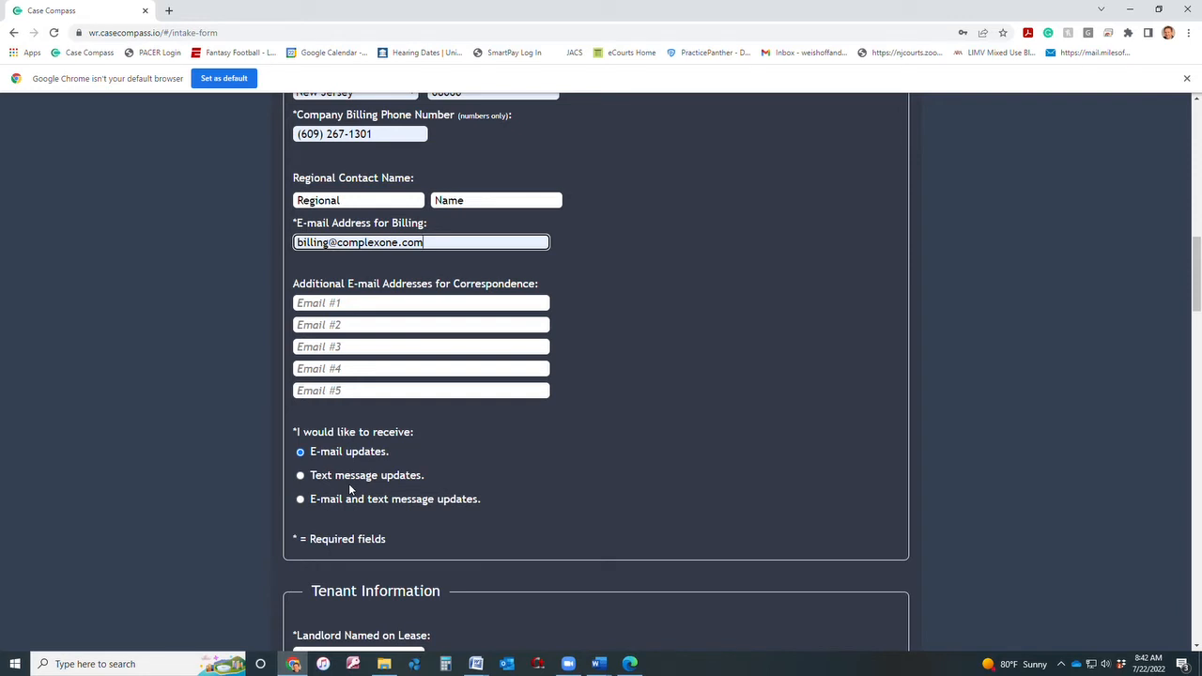
scroll(349, 489, "down", 1)
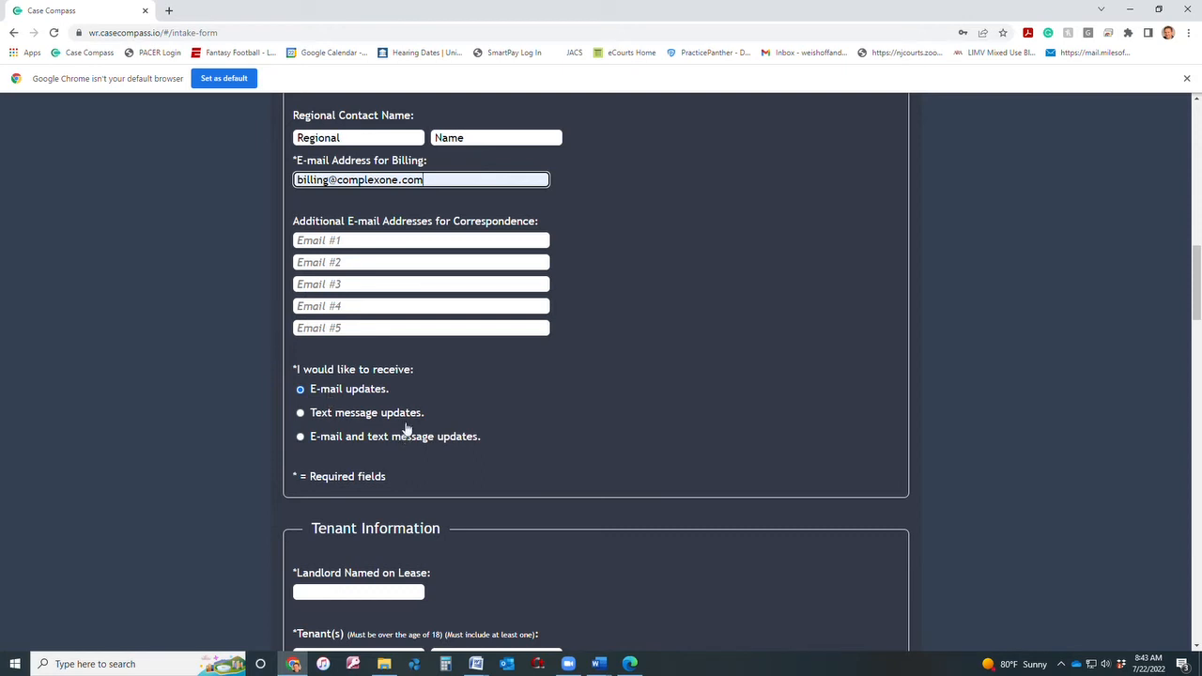
scroll(392, 428, "down", 3)
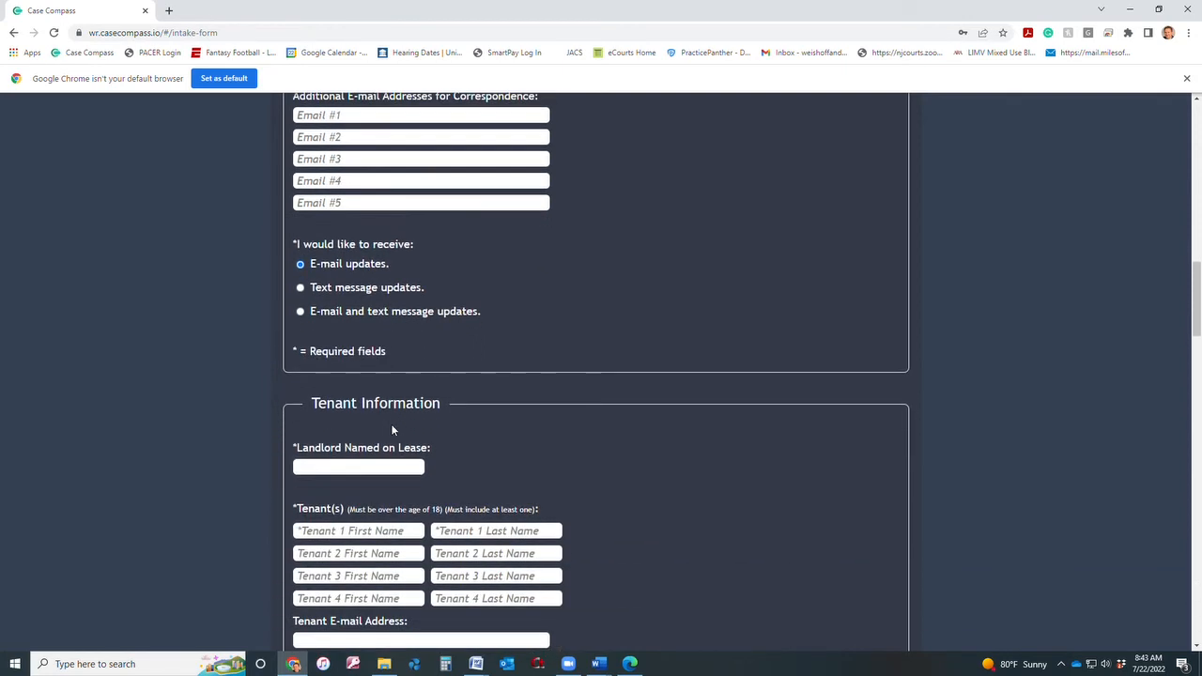
scroll(379, 441, "down", 2)
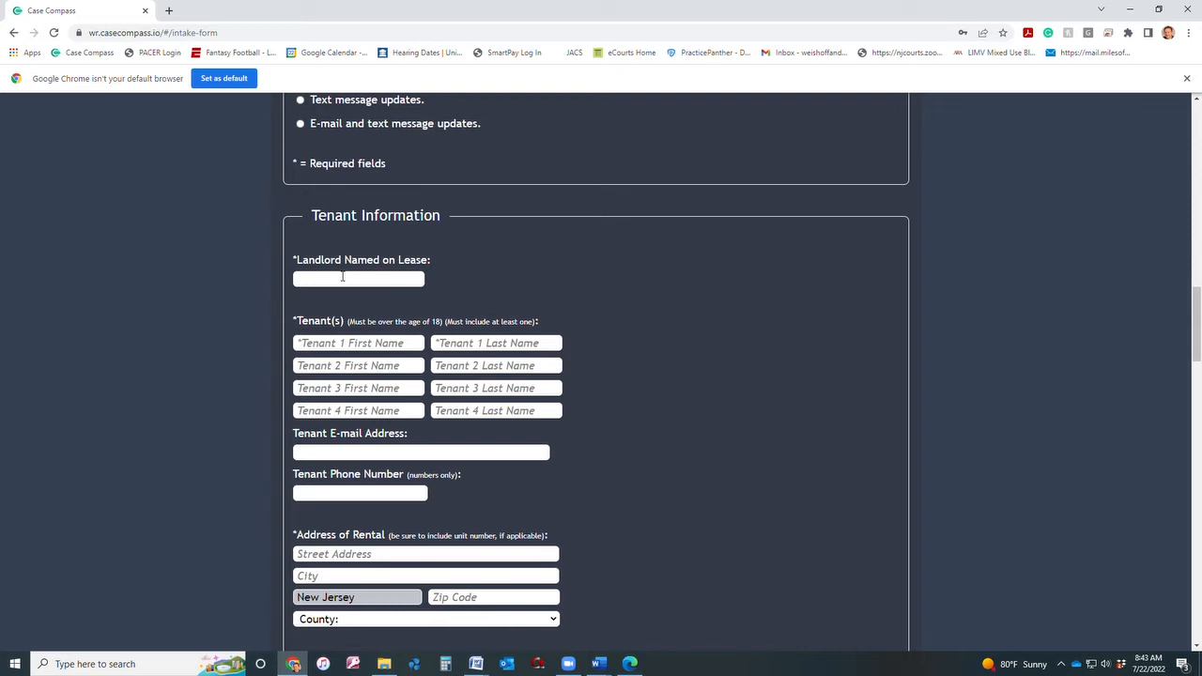
Remove stray text from the billing e-mail and set the lease landlord to Complex 1.
type("Compl")
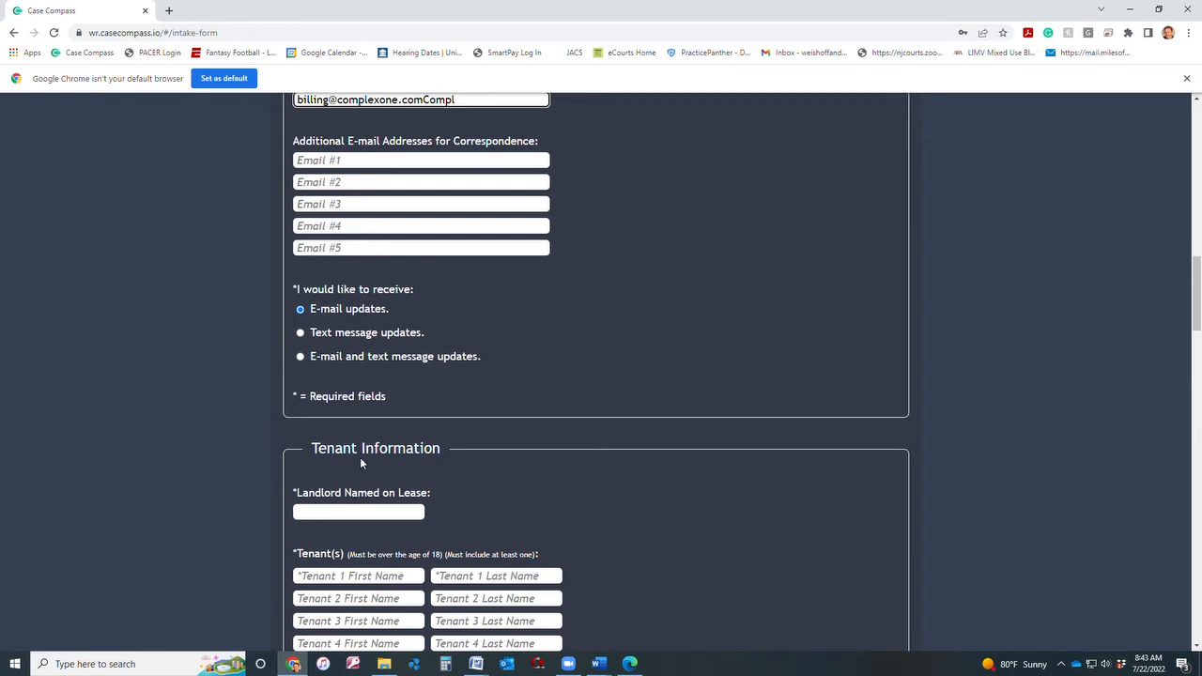
key("BackSpace")
key("BackSpace")
key("BackSpace")
key("BackSpace")
key("BackSpace")
left_click(324, 512)
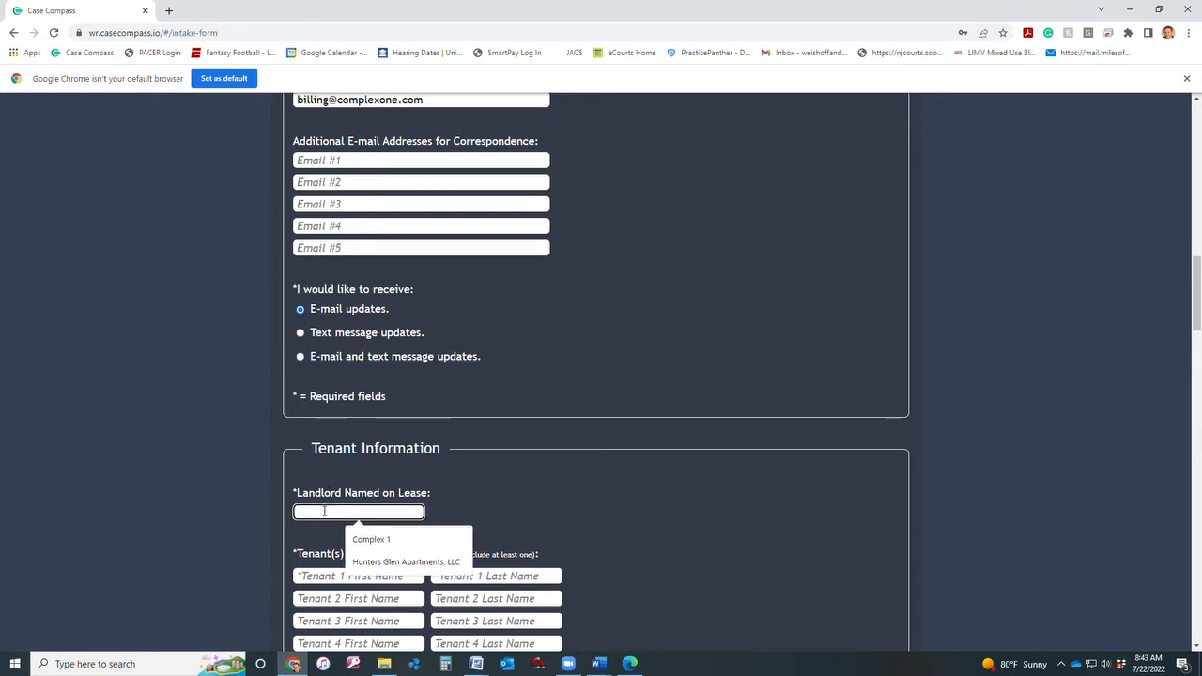
left_click(394, 540)
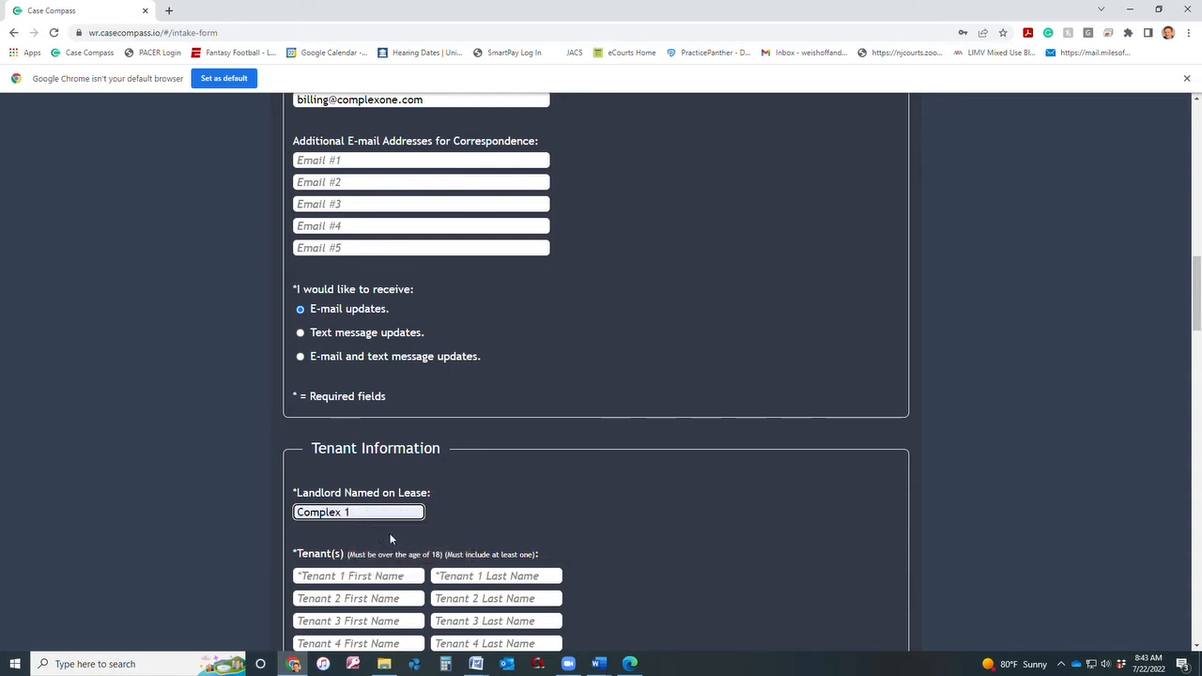
scroll(391, 538, "down", 2)
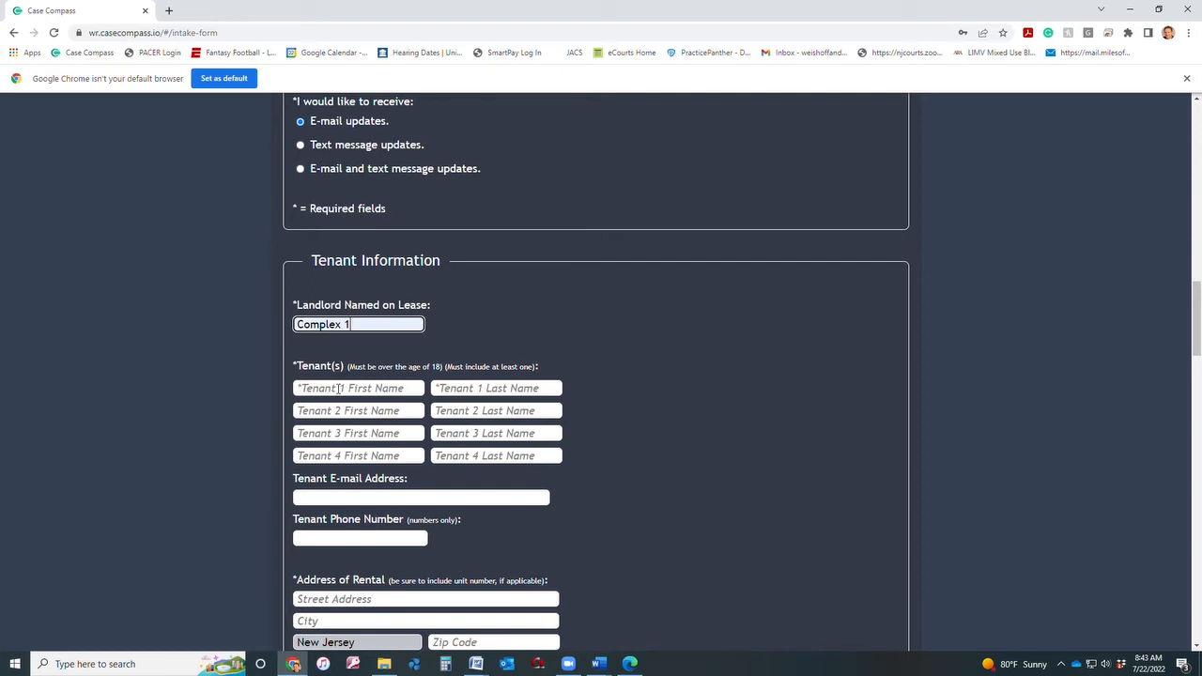
Enter first and last names for Tenant 1 and Tenant 2.
left_click(338, 388)
left_click(360, 415)
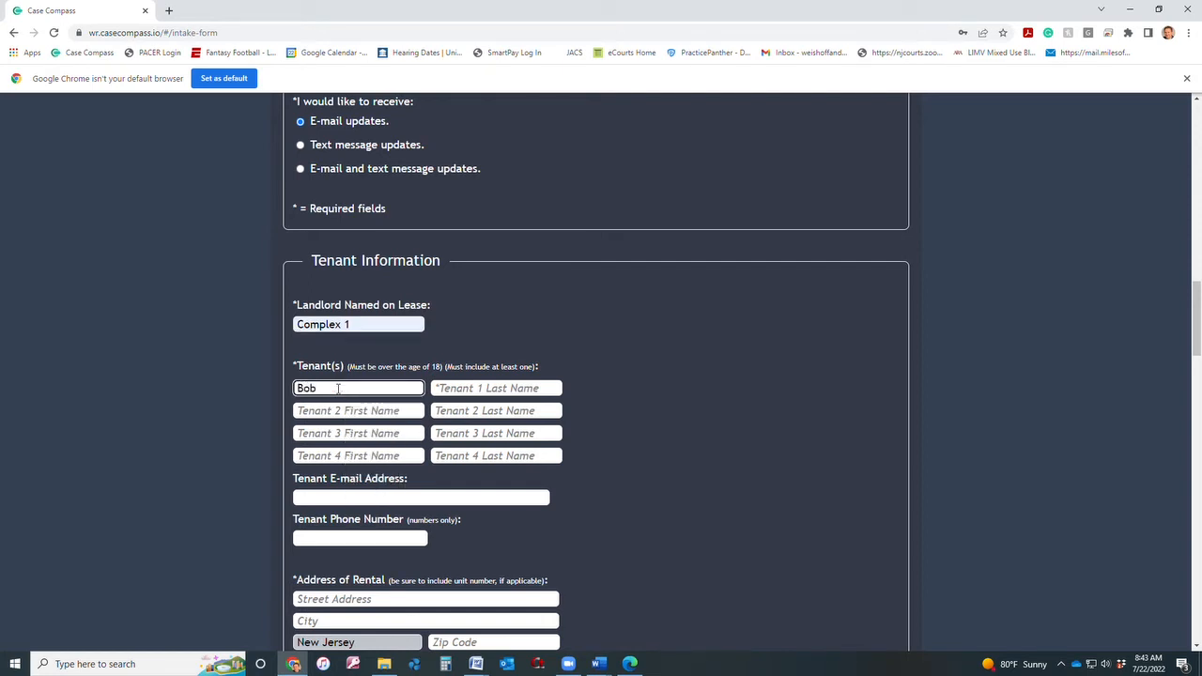
scroll(461, 376, "up", 1)
left_click(461, 459)
type("Smith")
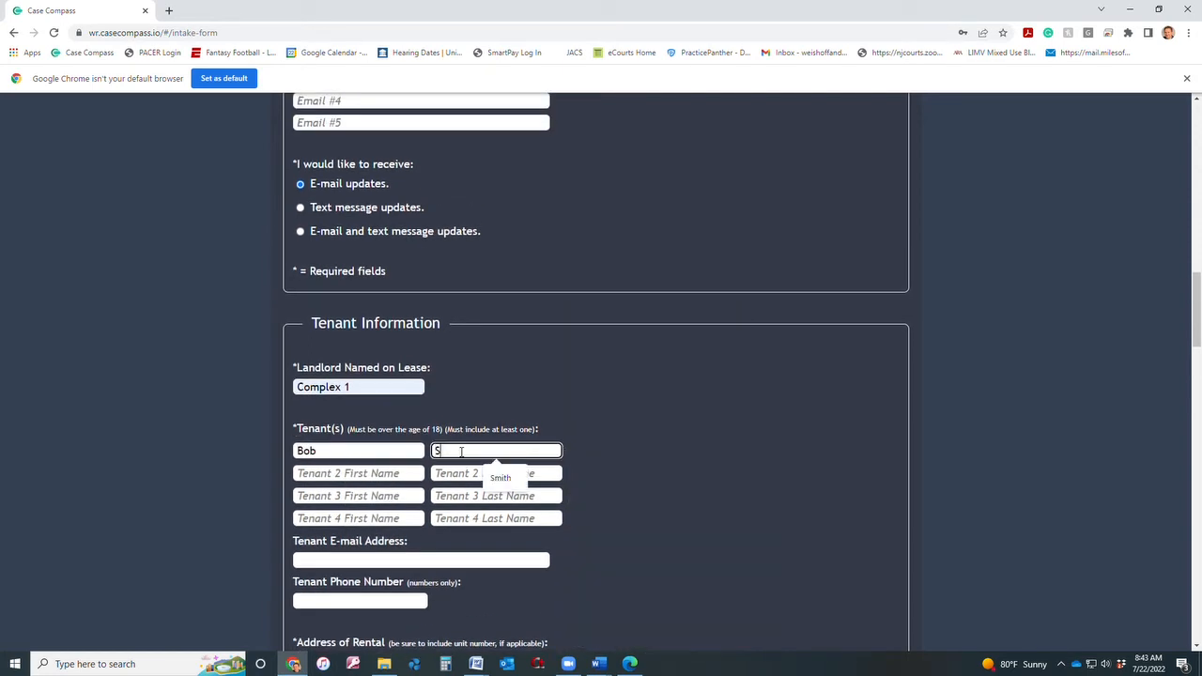
left_click(362, 474)
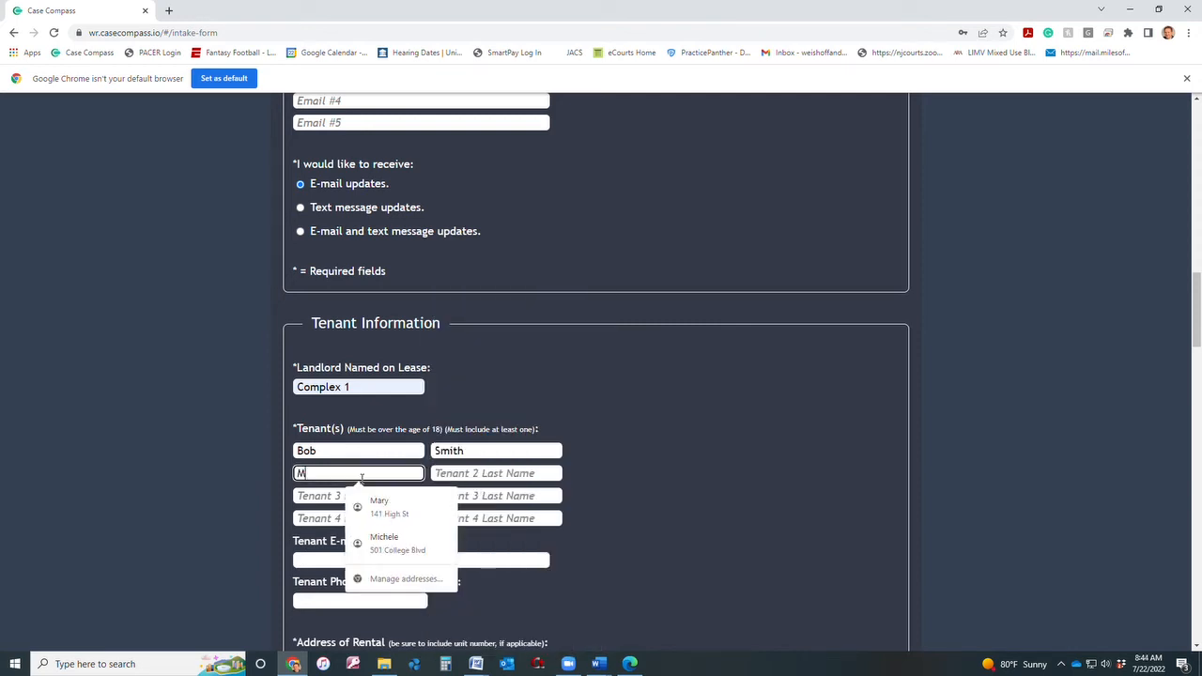
key("Tab")
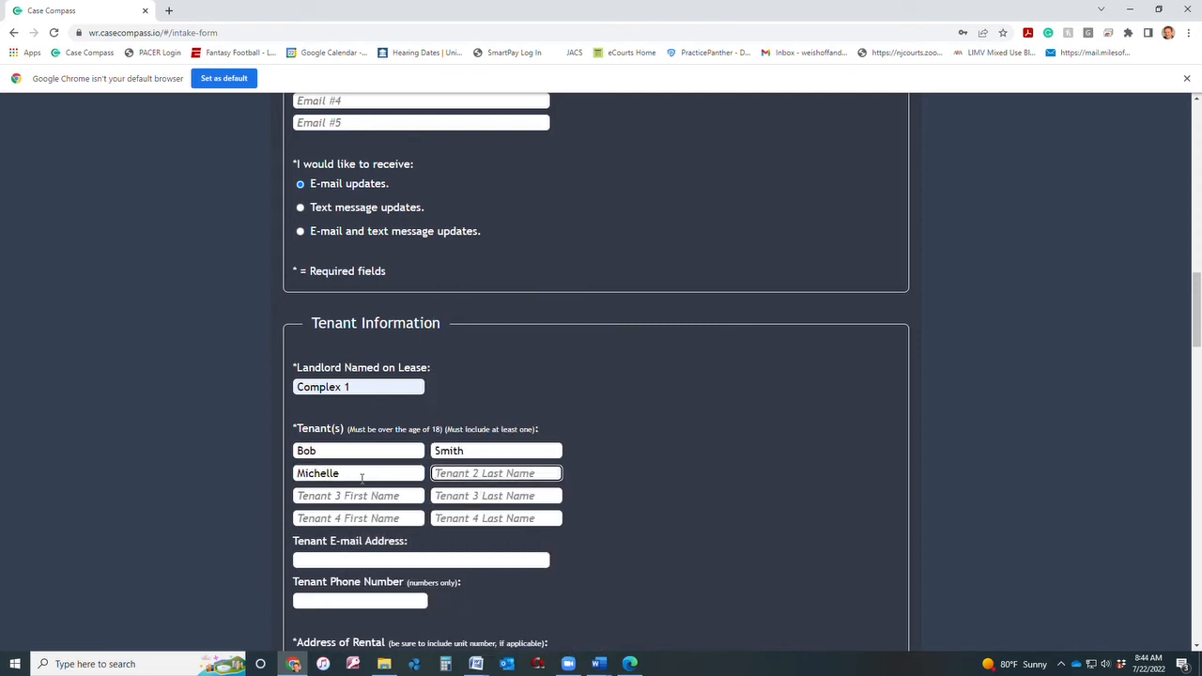
scroll(399, 554, "down", 2)
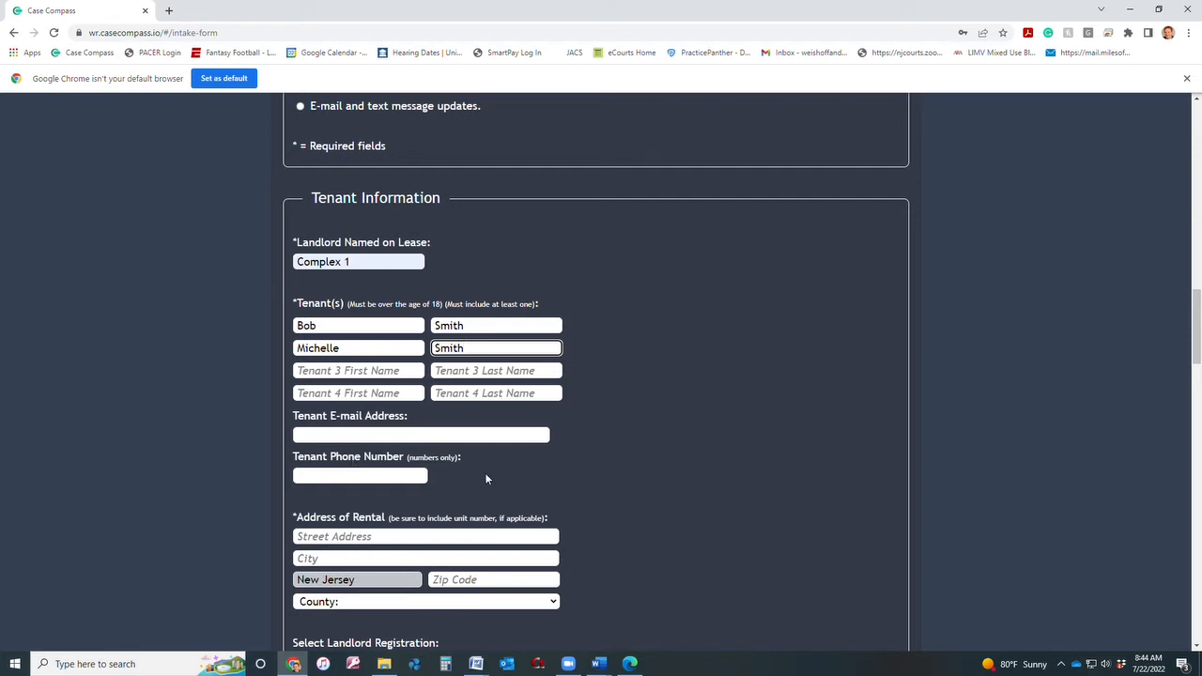
scroll(485, 473, "down", 1)
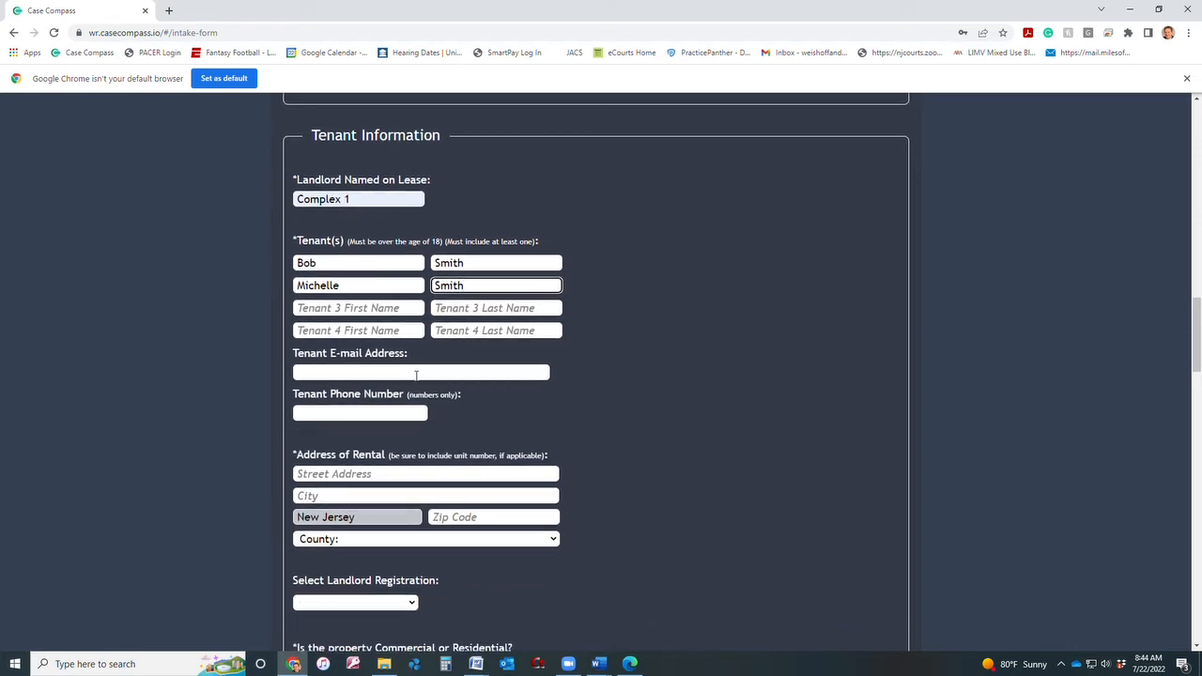
scroll(356, 439, "down", 1)
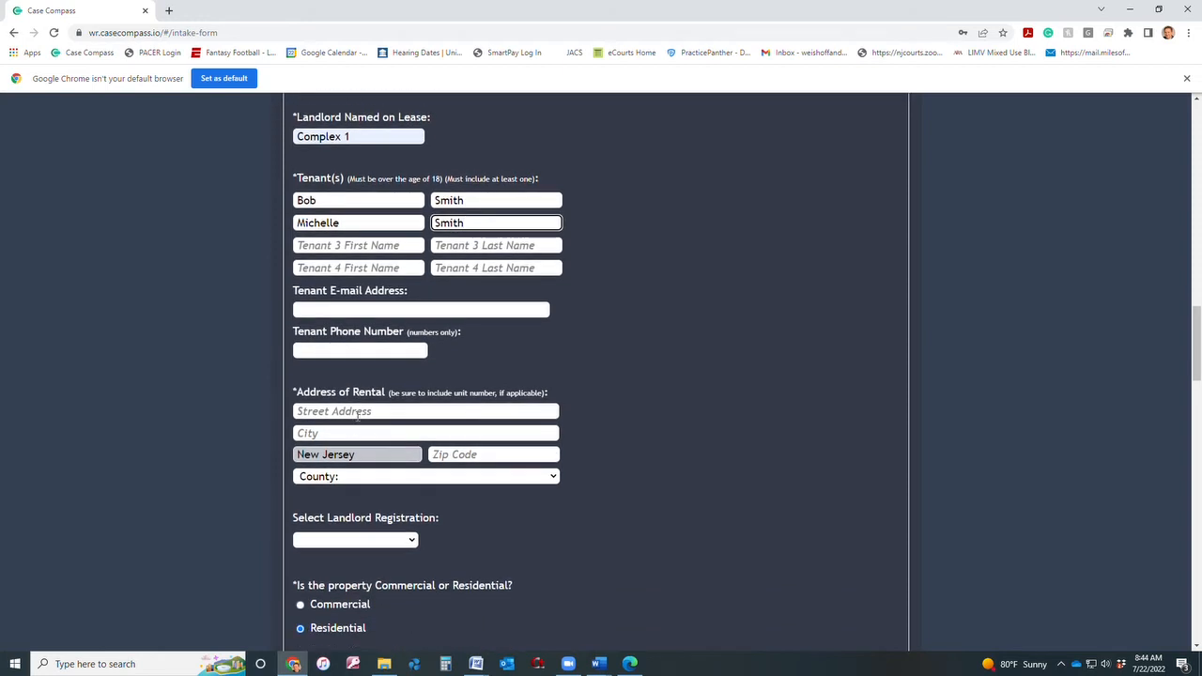
Autofill the rental address and tenant contact details, then clear stray Tenant 4 and Tenant 3 names.
left_click(357, 413)
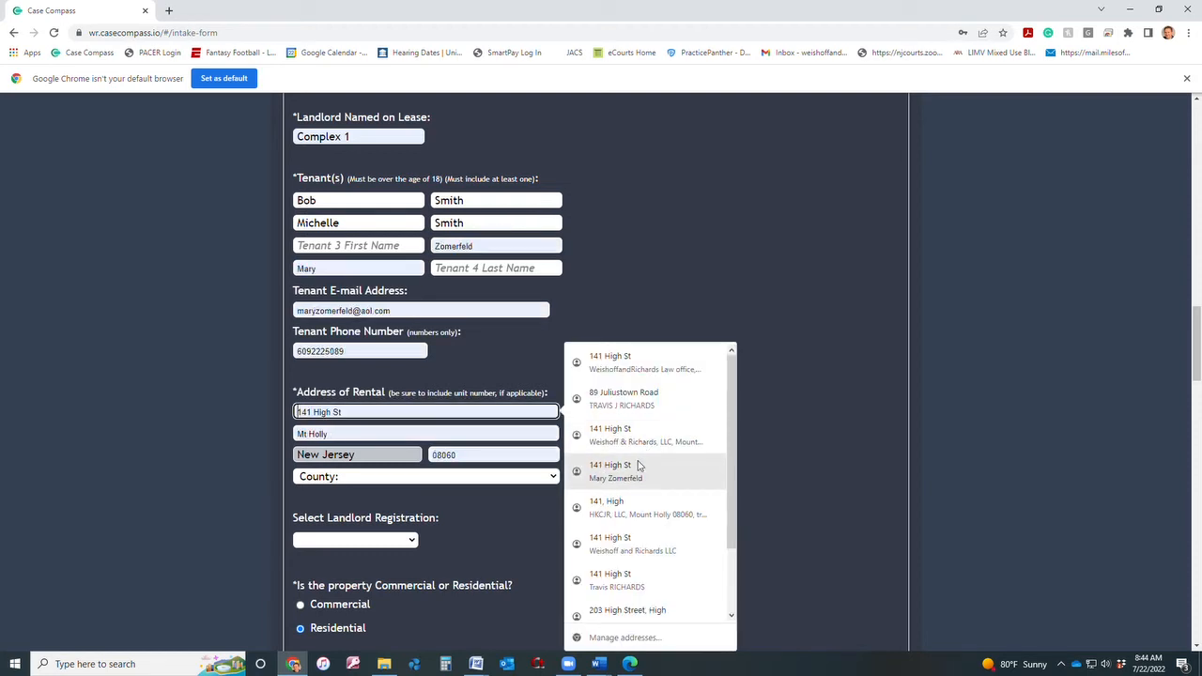
left_click(642, 373)
left_click_drag(343, 269, 272, 278)
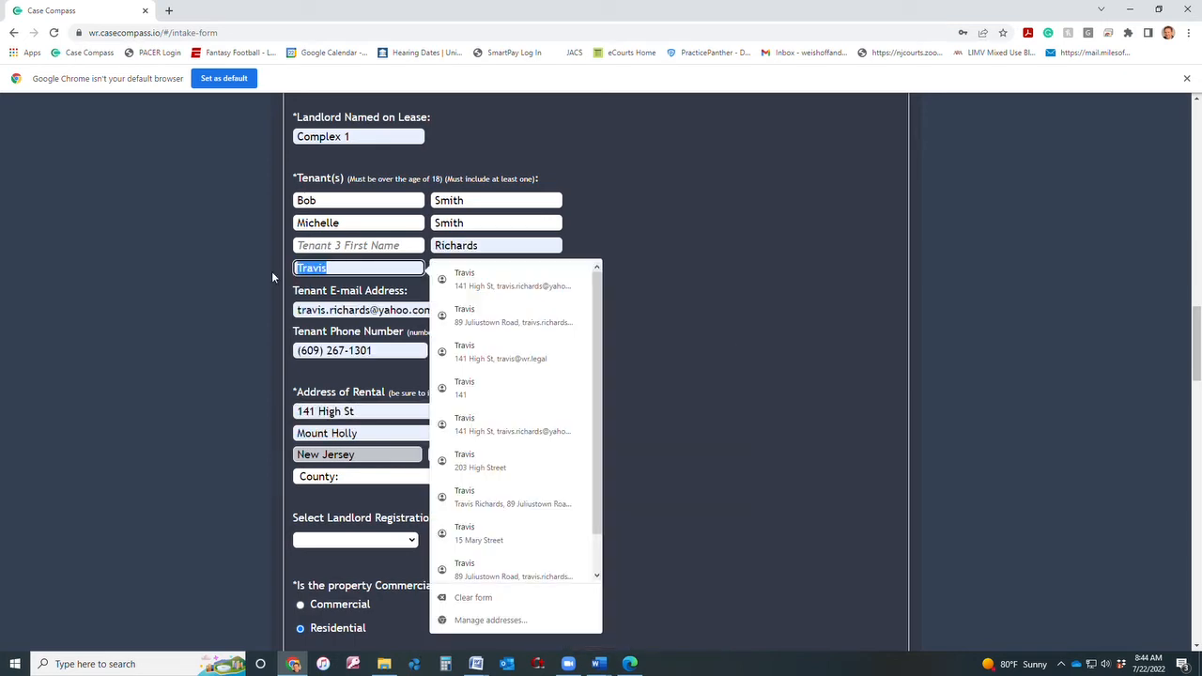
key("BackSpace")
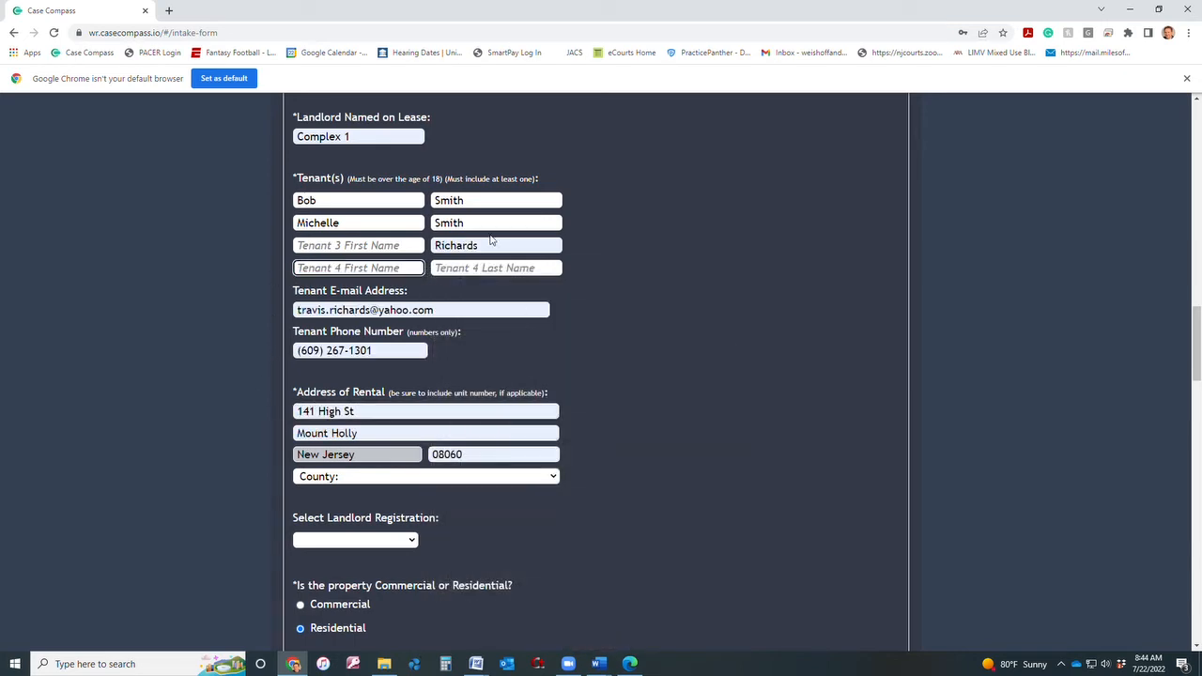
left_click_drag(492, 245, 434, 246)
key("BackSpace")
scroll(535, 341, "down", 1)
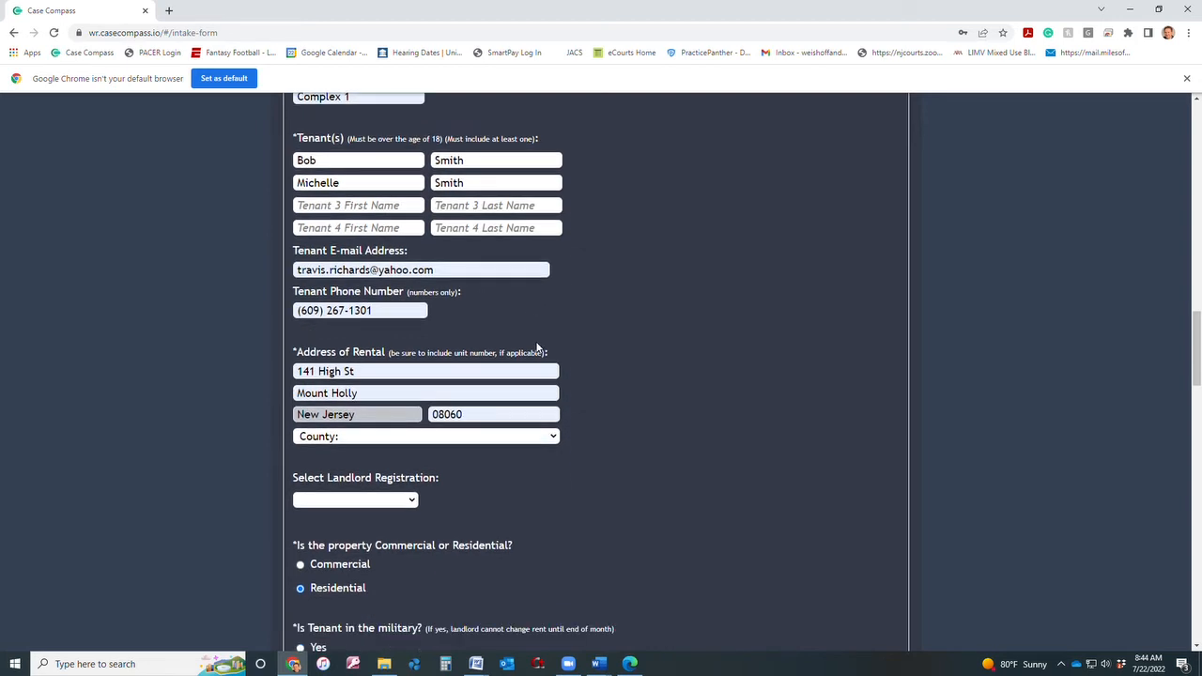
scroll(537, 344, "down", 1)
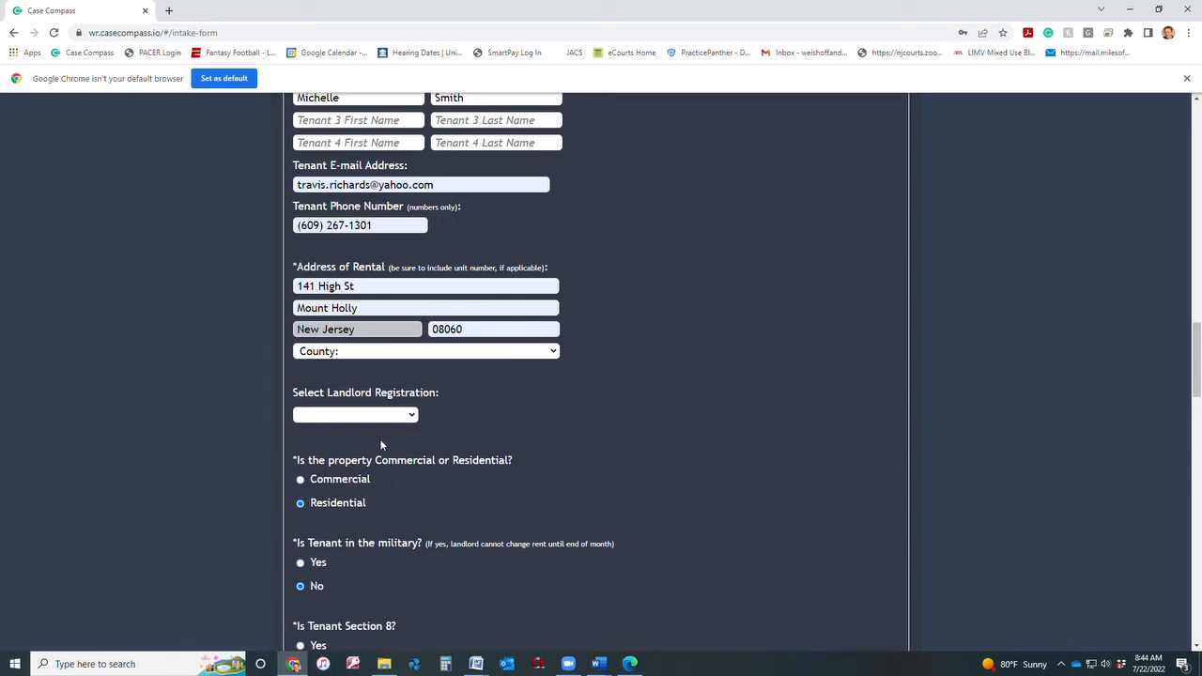
Choose Add New Registration and attach Shindle Relief from Automatic Stay.pdf as its document.
left_click(397, 417)
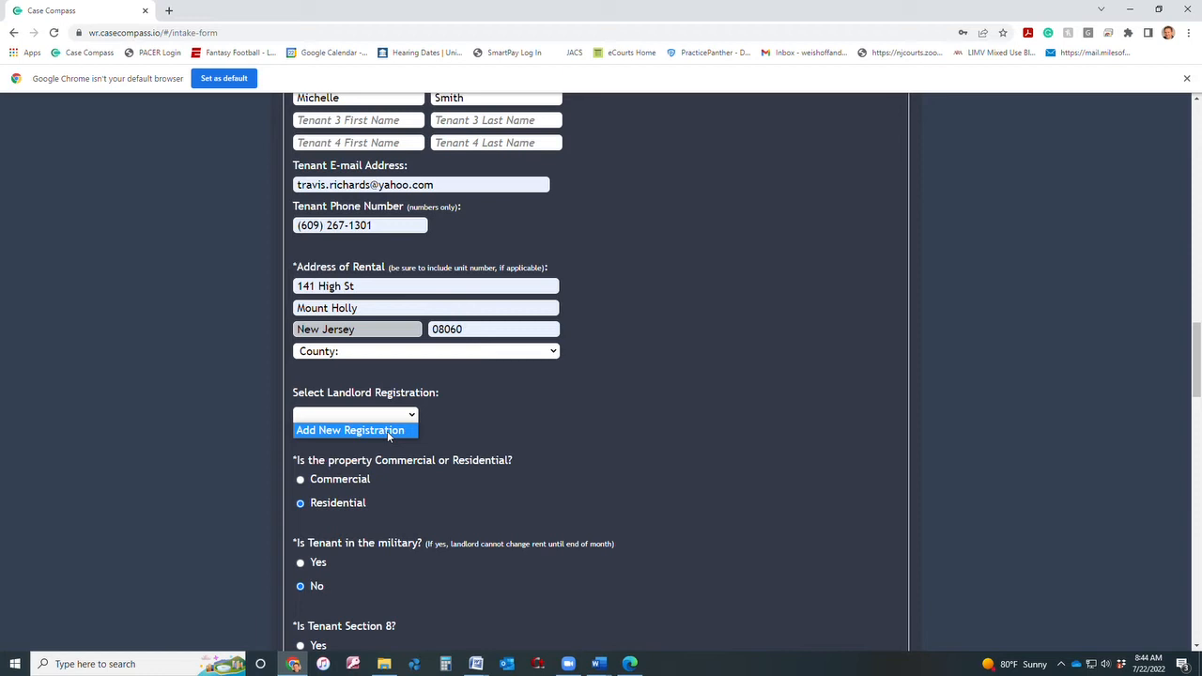
left_click(387, 431)
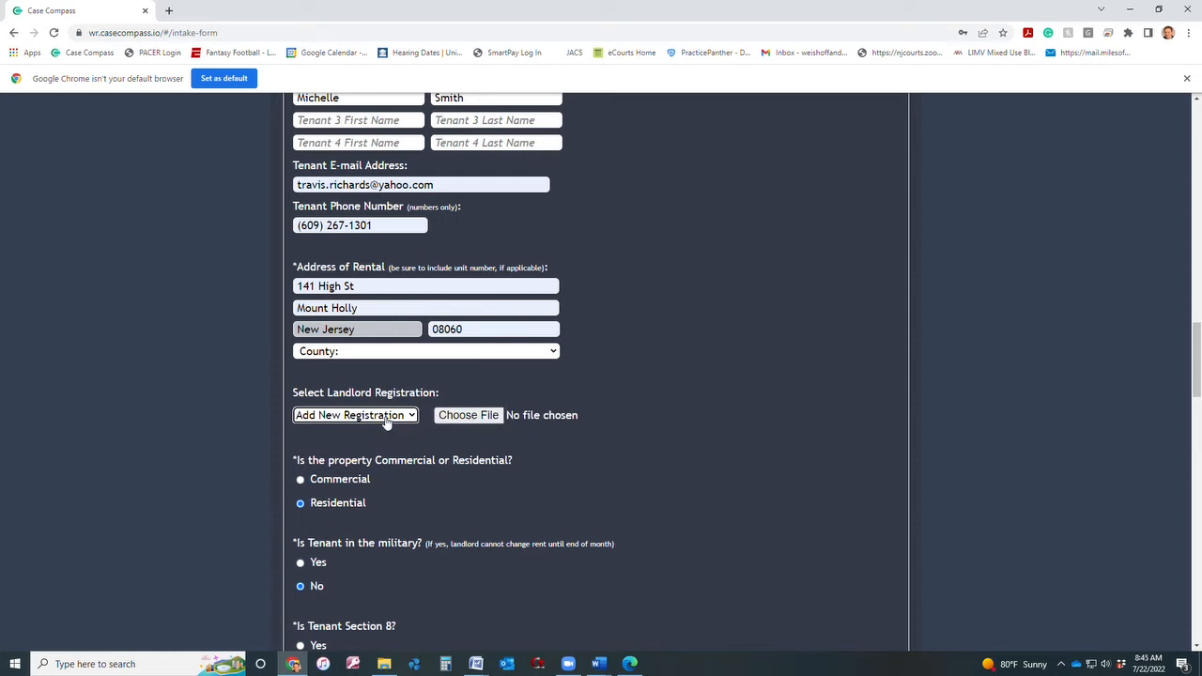
left_click(485, 420)
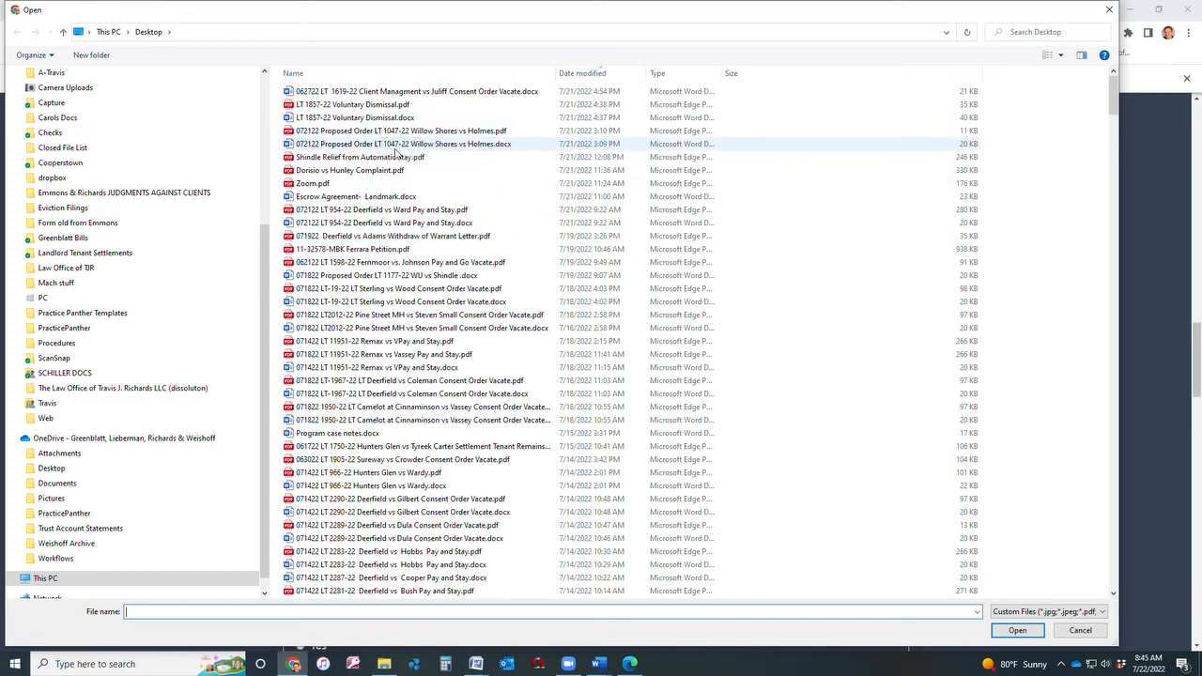
left_click(364, 158)
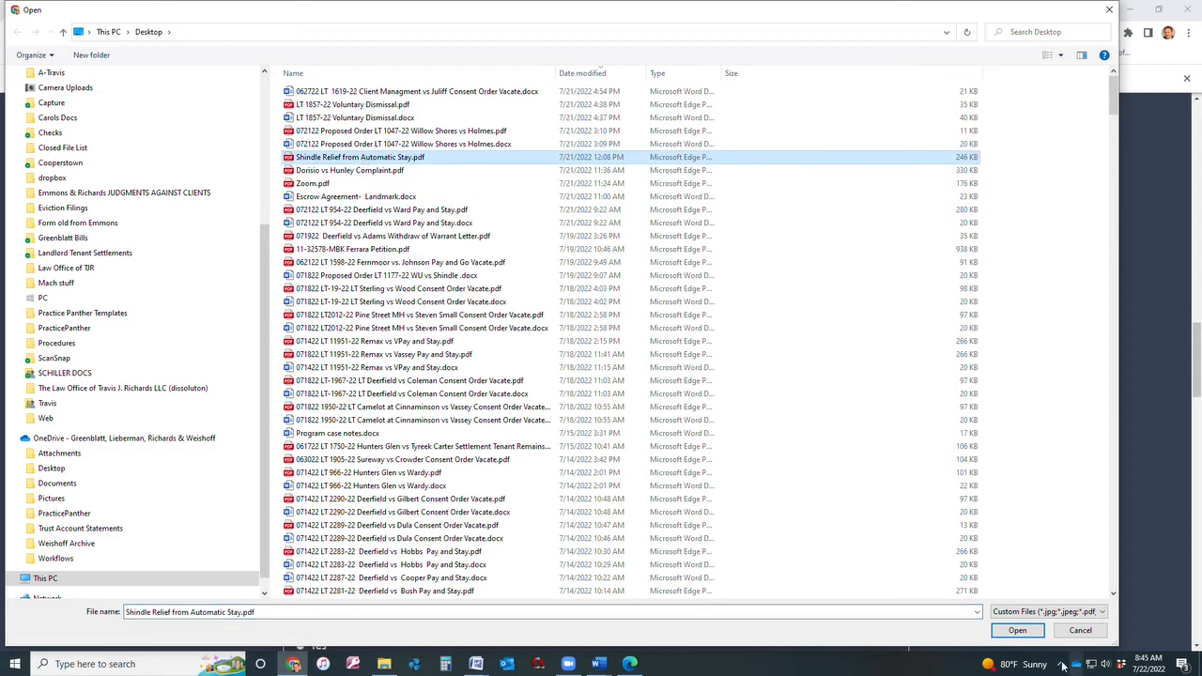
left_click(1022, 634)
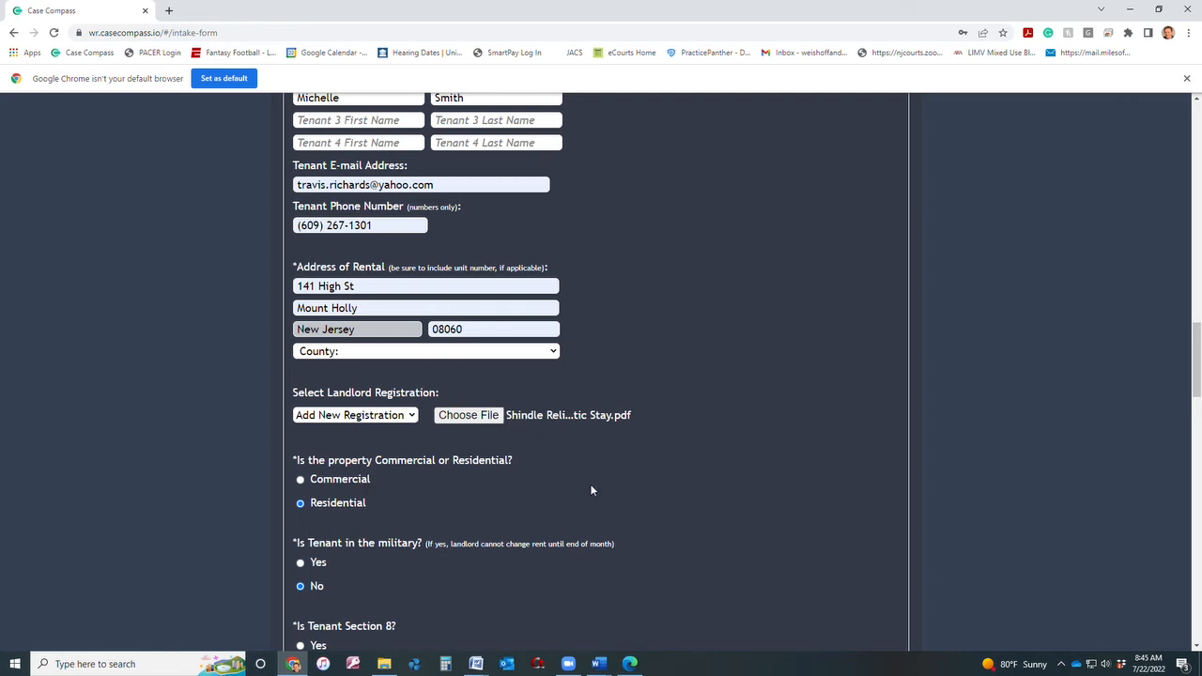
scroll(581, 482, "down", 1)
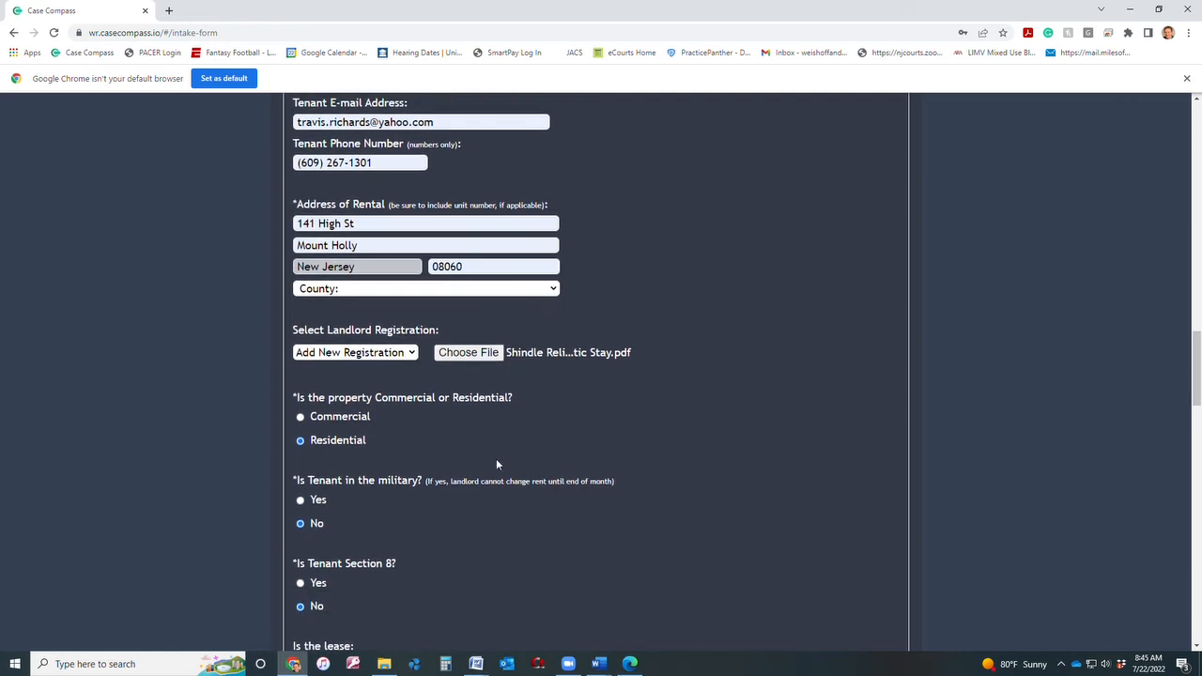
scroll(474, 442, "down", 1)
scroll(469, 435, "down", 1)
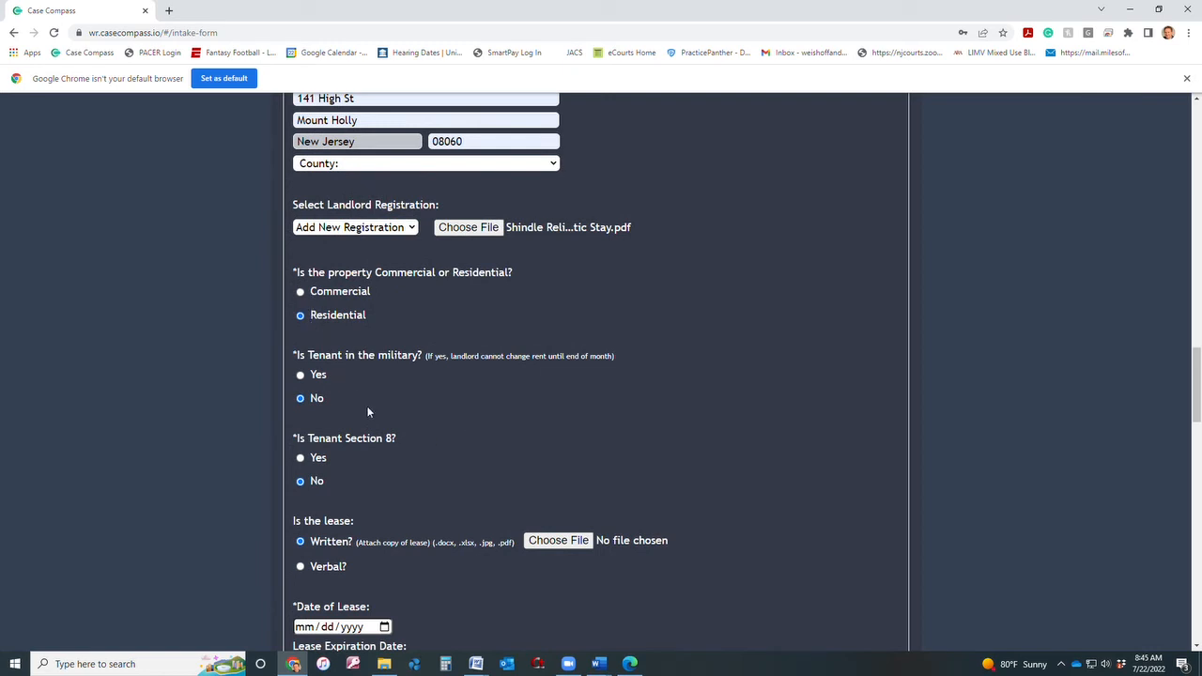
scroll(432, 395, "down", 1)
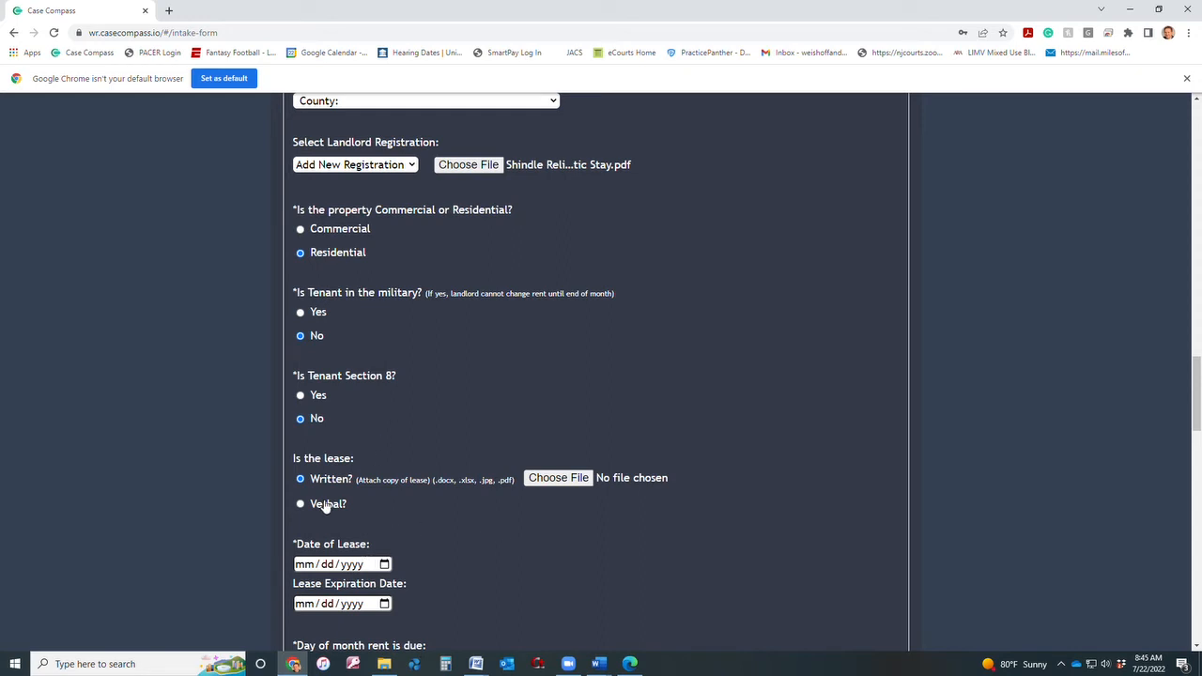
scroll(520, 528, "down", 1)
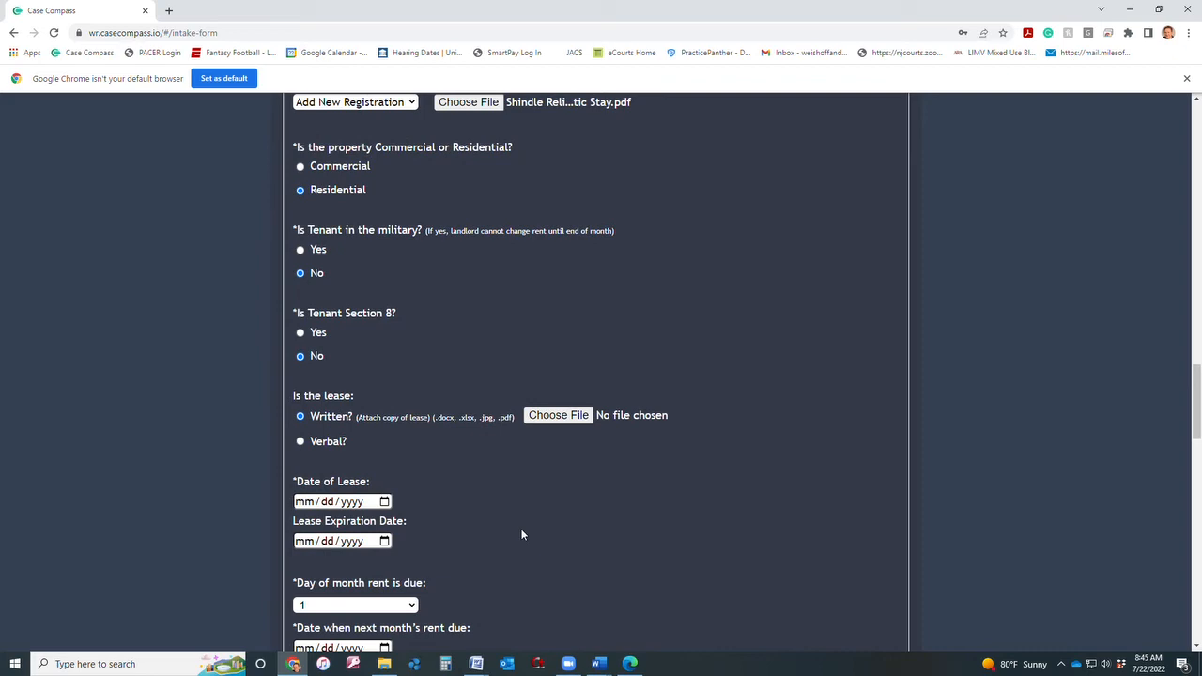
left_click(568, 417)
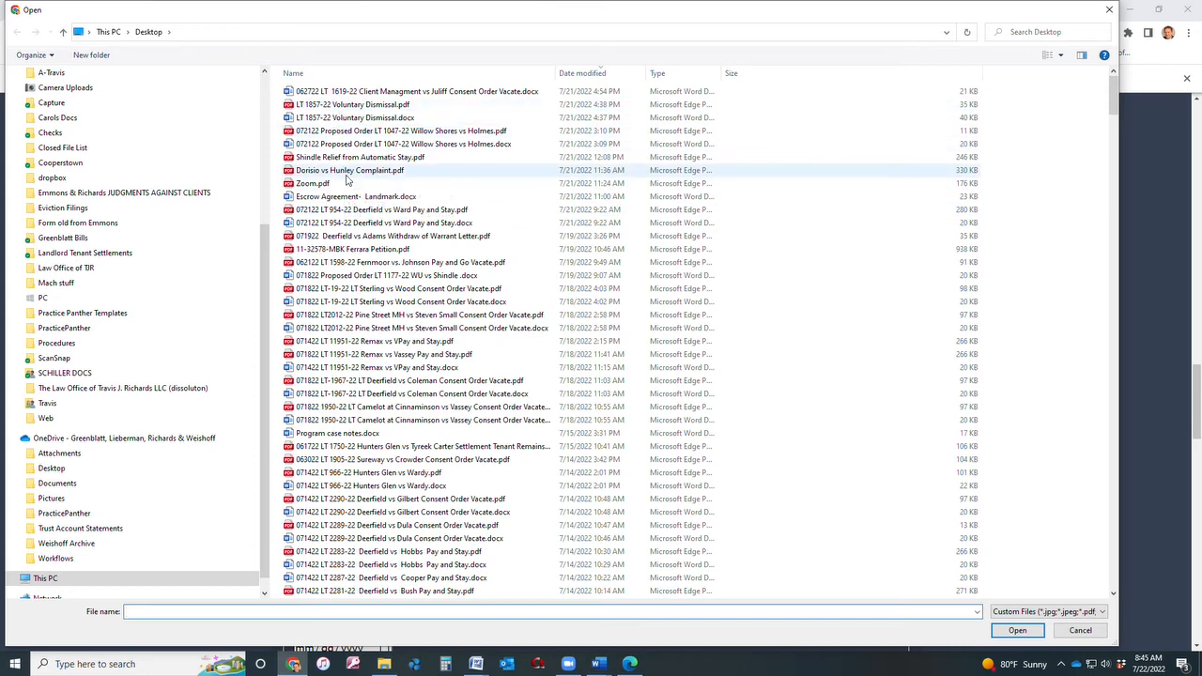
left_click(347, 172)
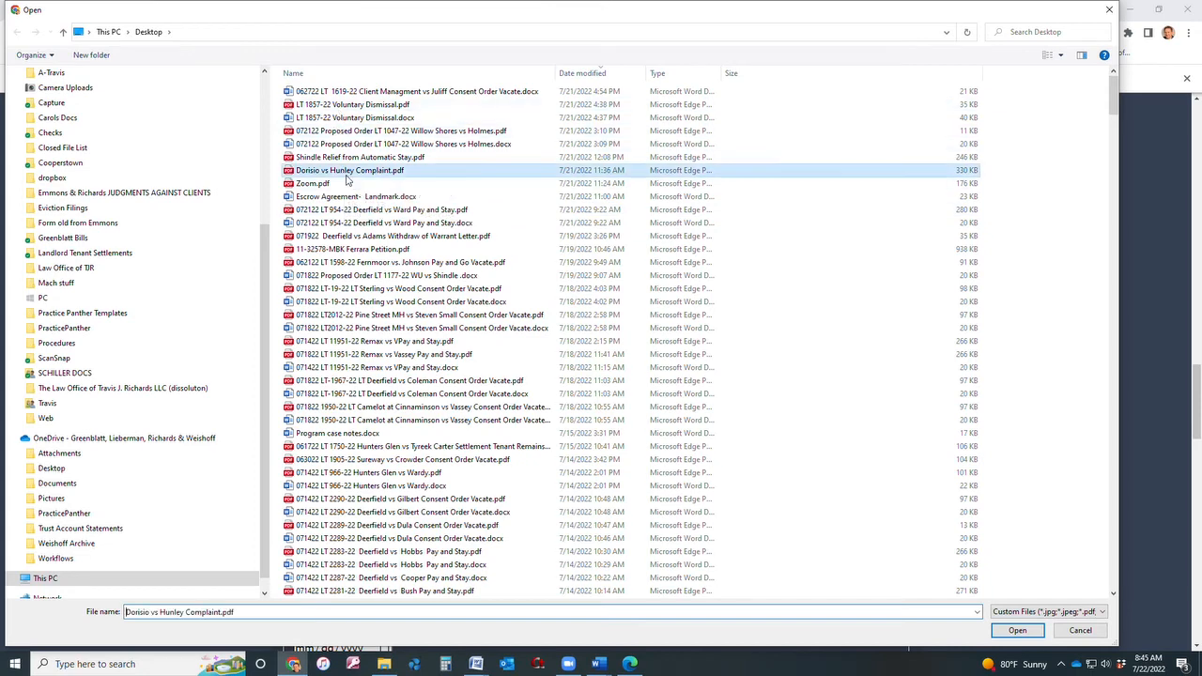
left_click(1018, 631)
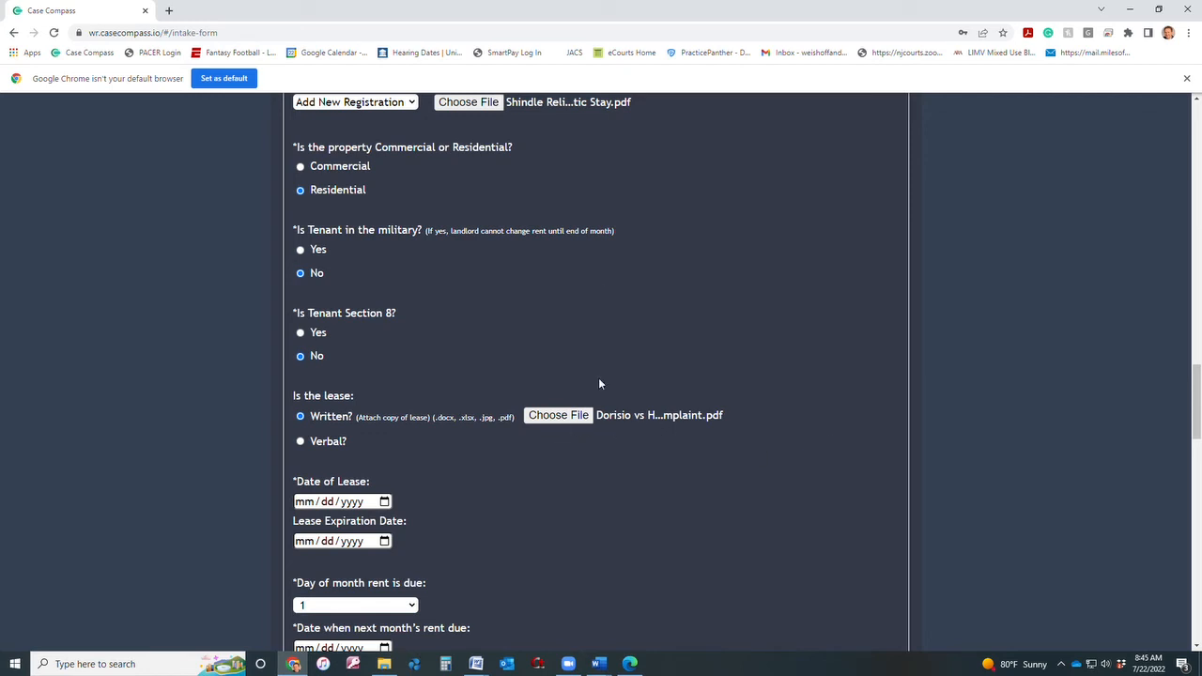
scroll(514, 526, "down", 2)
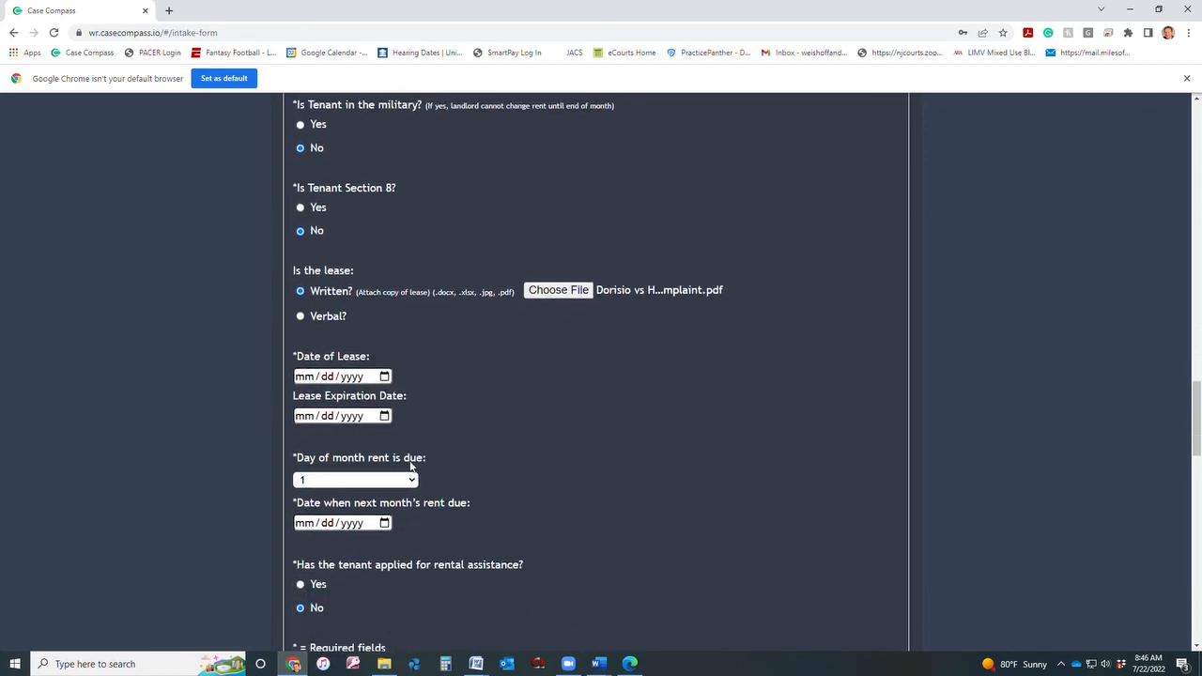
Set the lease date to June 1, 2022.
left_click(384, 377)
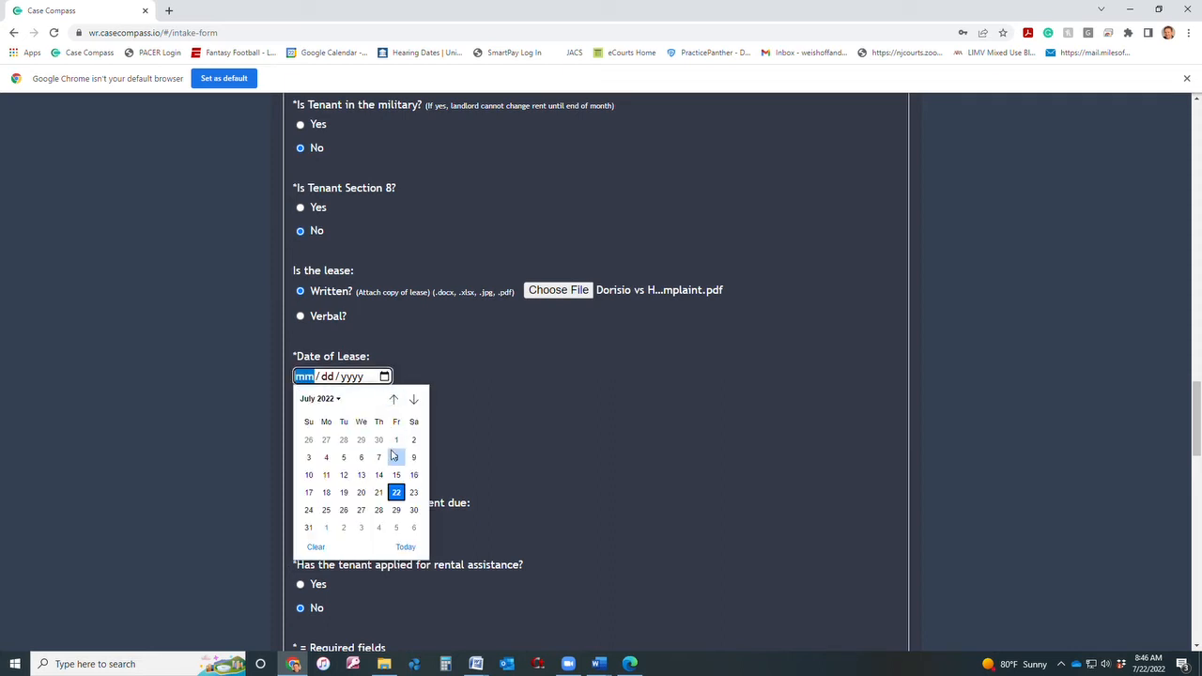
left_click(414, 399)
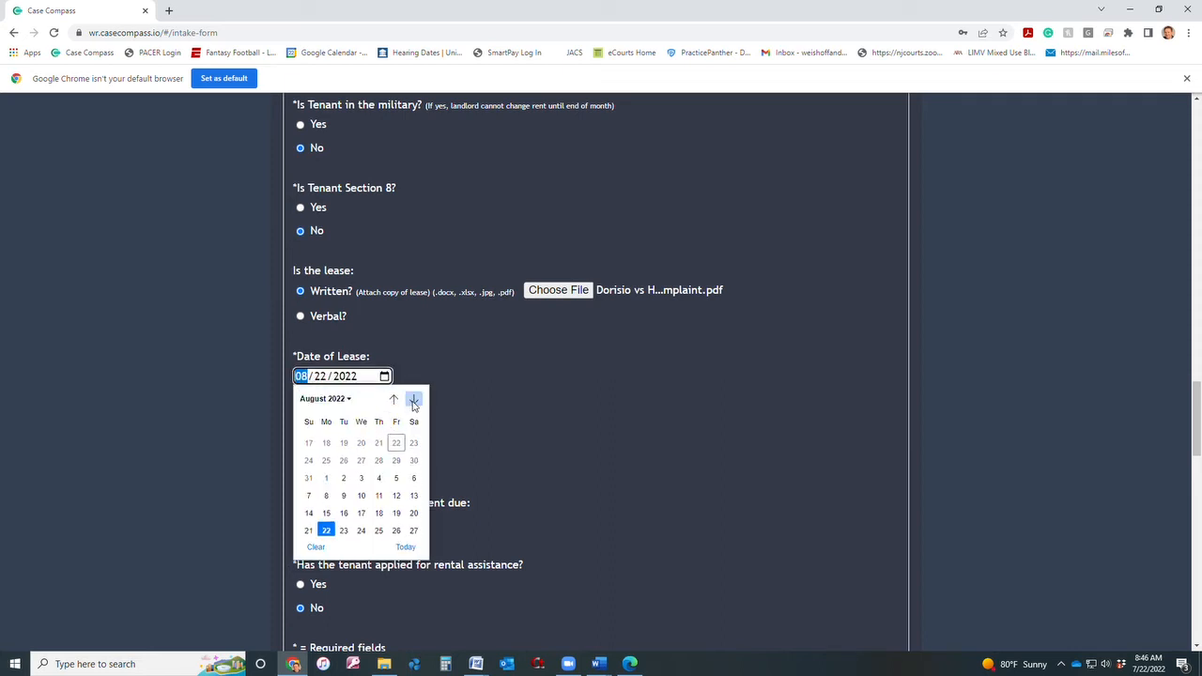
left_click(394, 399)
left_click(394, 399)
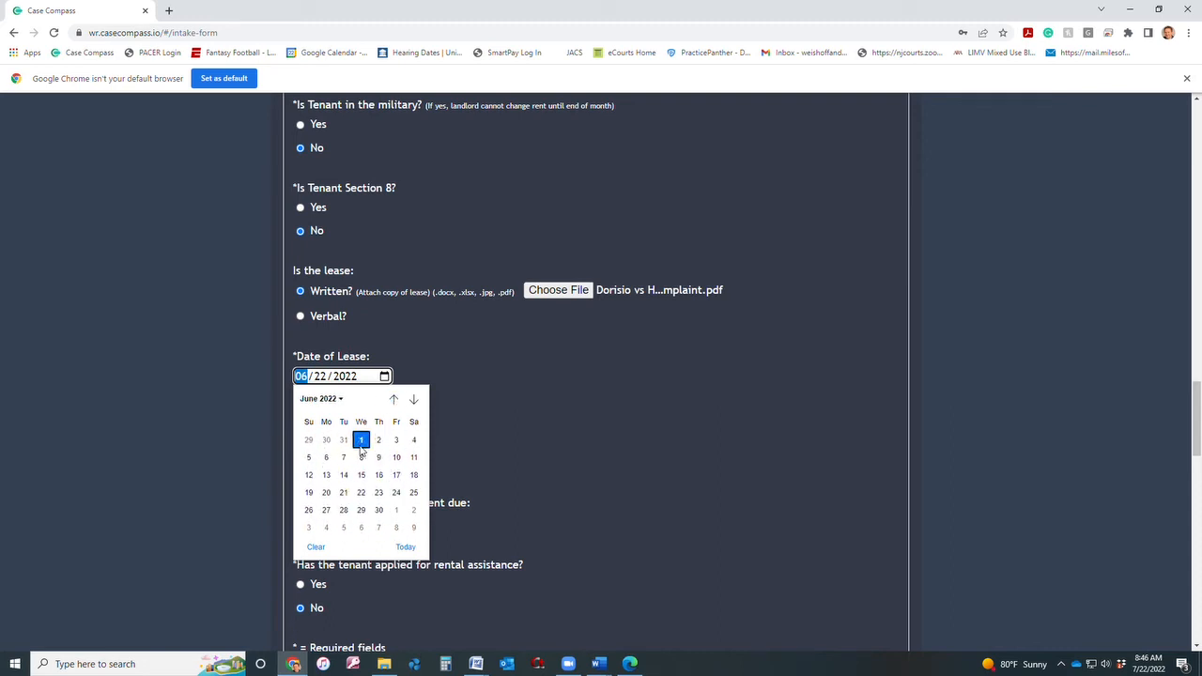
left_click(360, 440)
Set the lease expiration date to March 1, 2023.
left_click(384, 416)
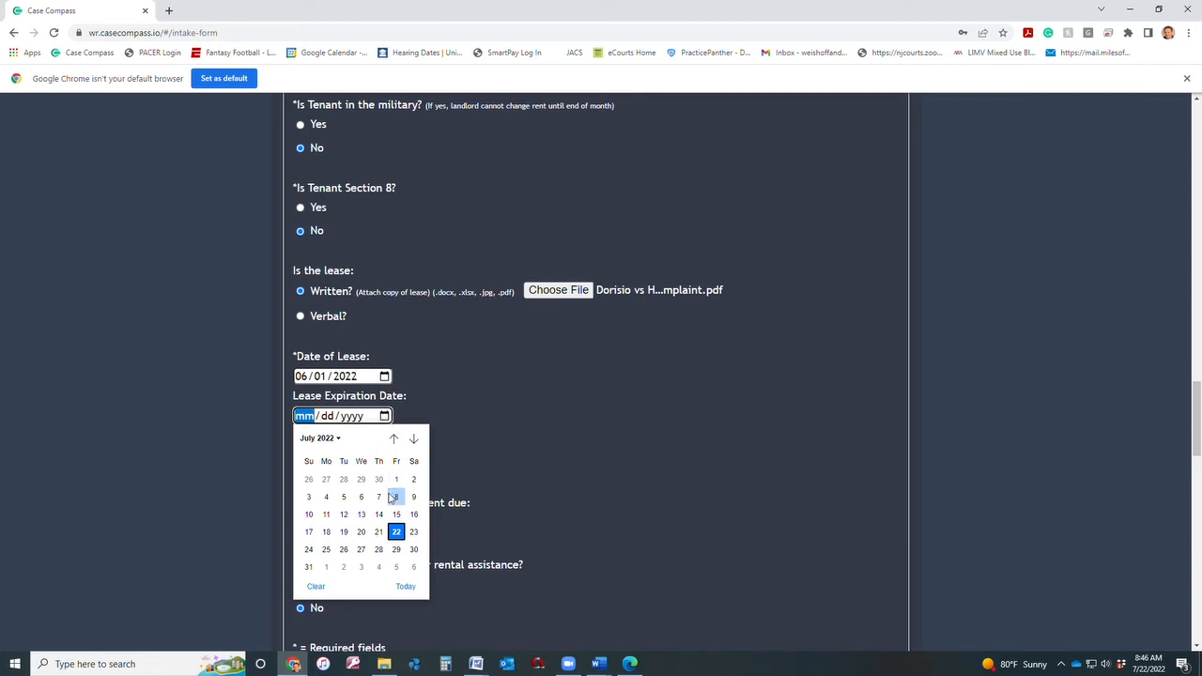
left_click(411, 439)
left_click(413, 439)
left_click(412, 440)
left_click(413, 440)
left_click(413, 439)
left_click(414, 441)
left_click(415, 440)
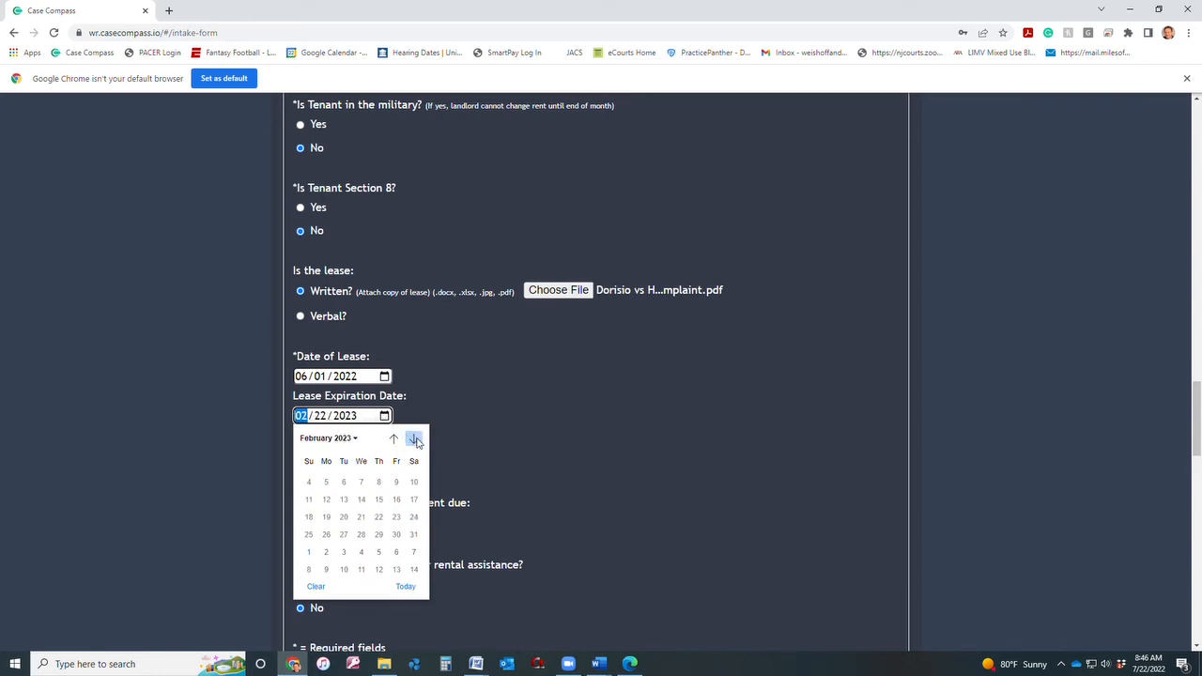
left_click(416, 441)
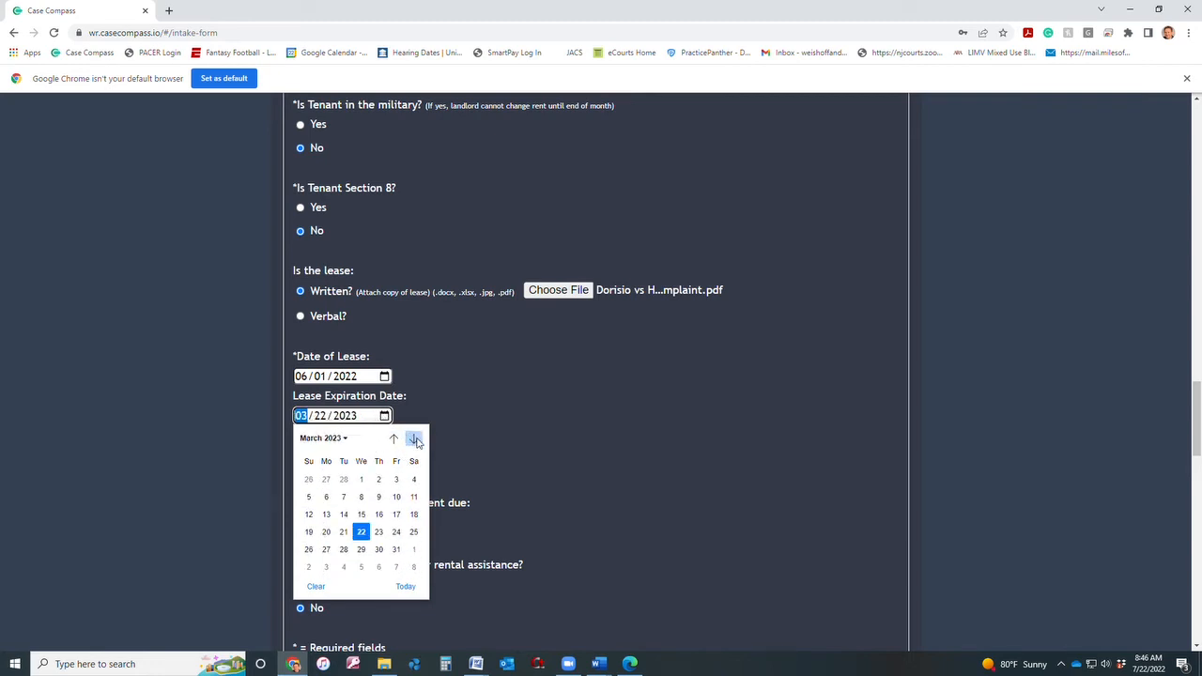
left_click(360, 480)
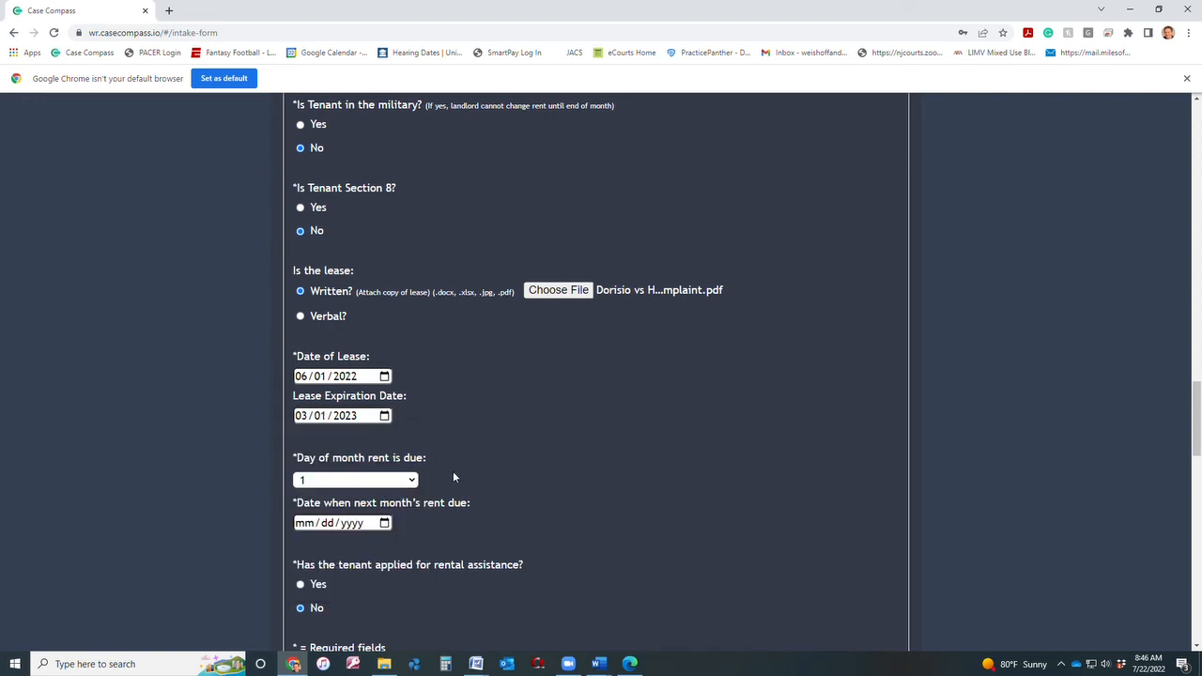
scroll(453, 477, "down", 1)
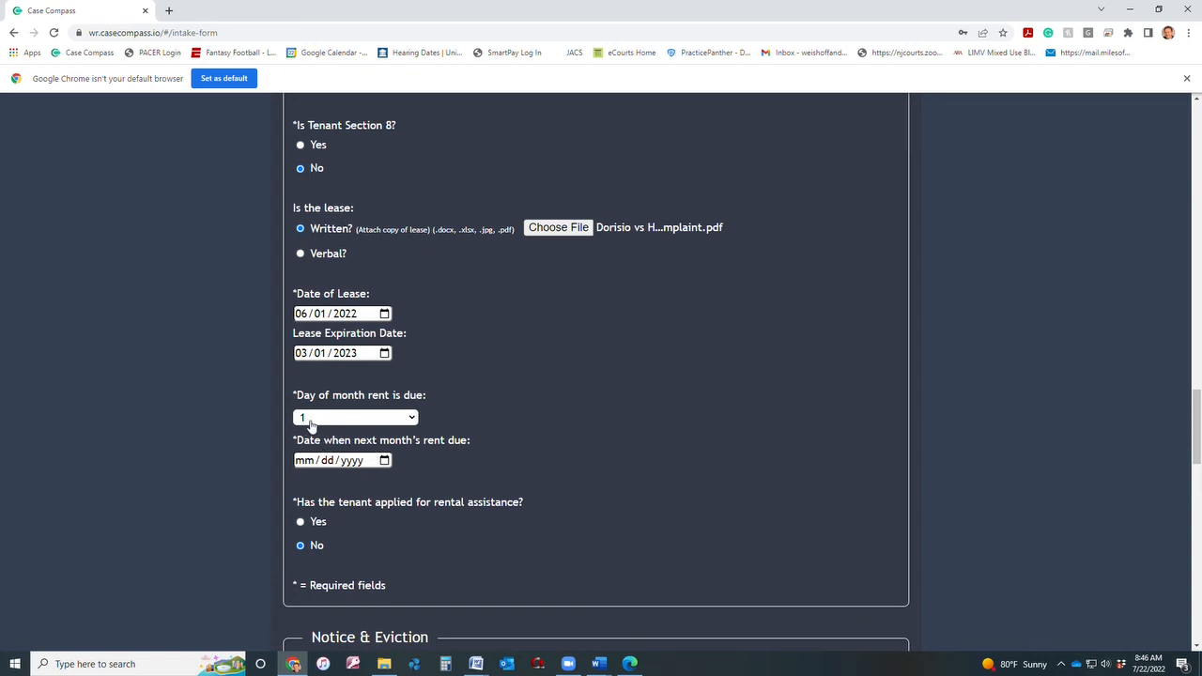
Set next month's rent due date to August 1, 2022.
left_click(384, 462)
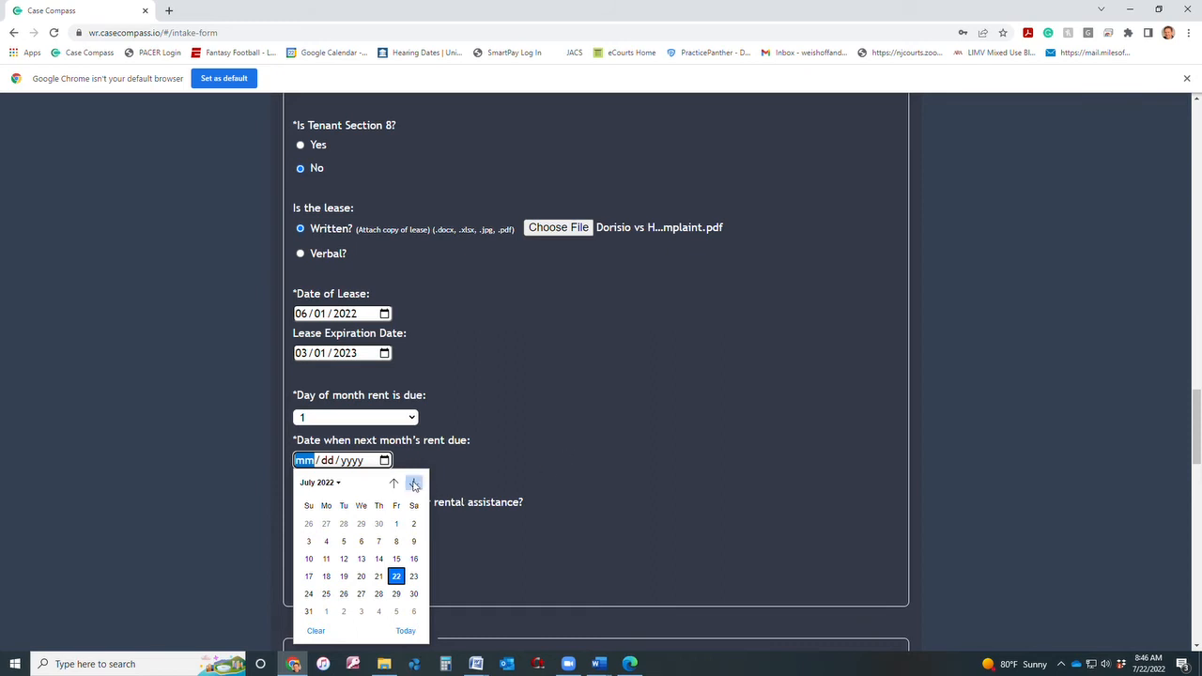
left_click(414, 483)
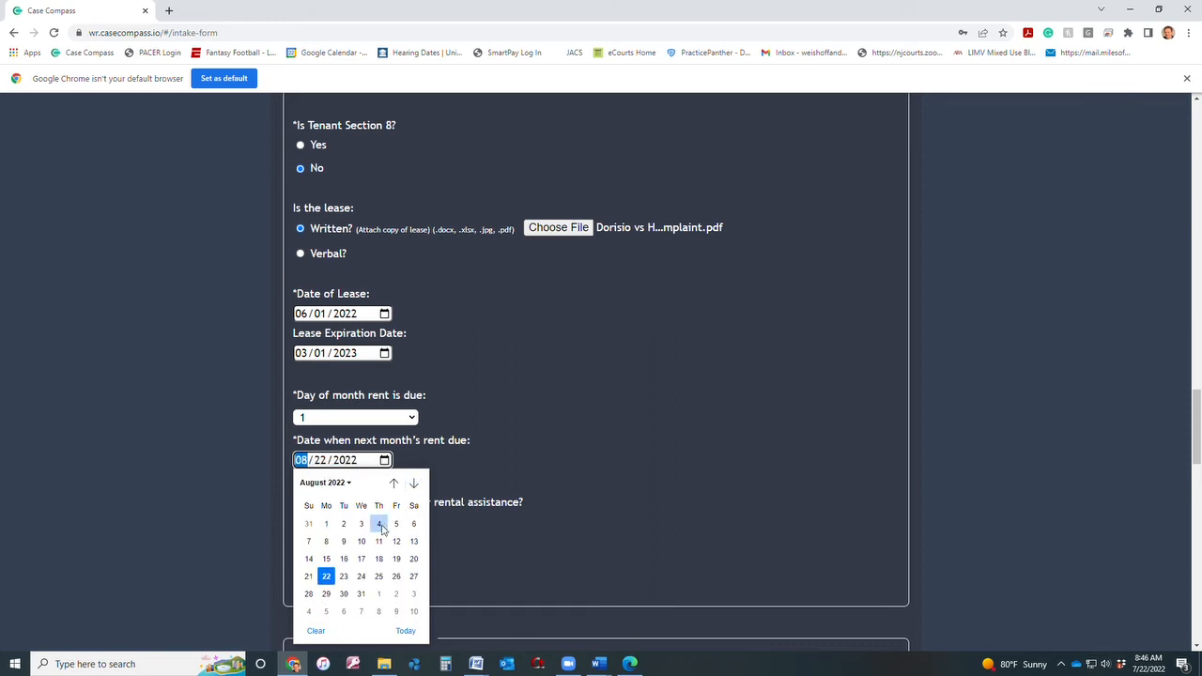
left_click(326, 524)
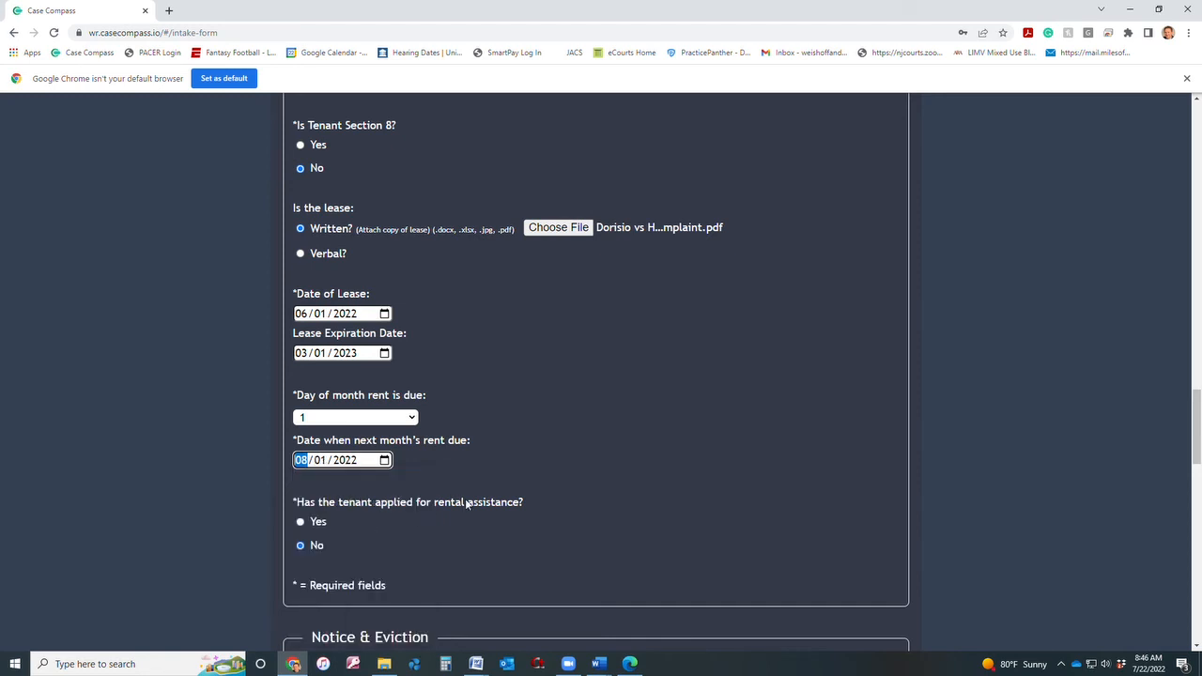
scroll(475, 494, "down", 1)
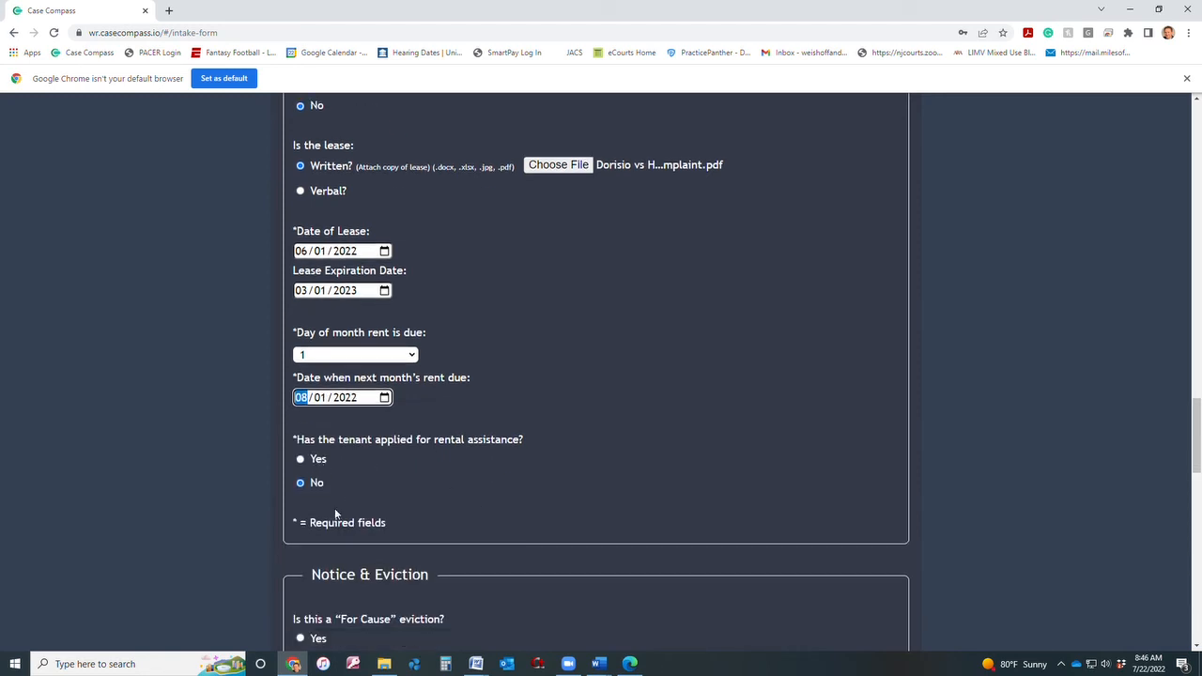
scroll(501, 499, "down", 1)
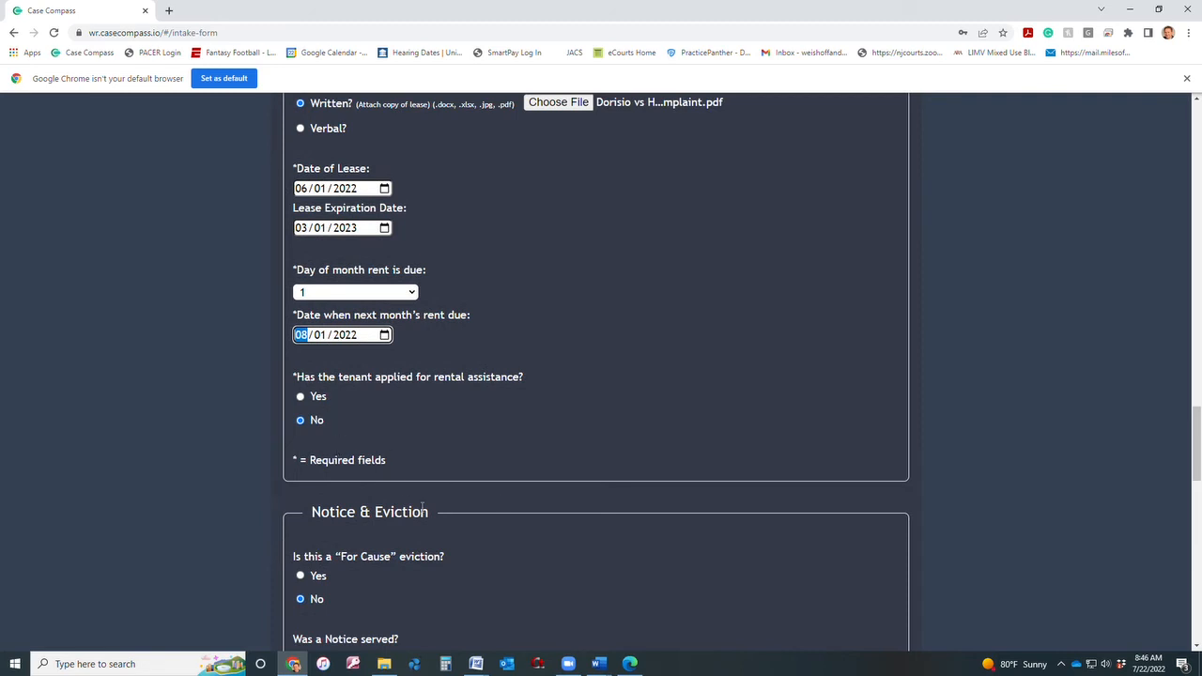
scroll(423, 524, "down", 2)
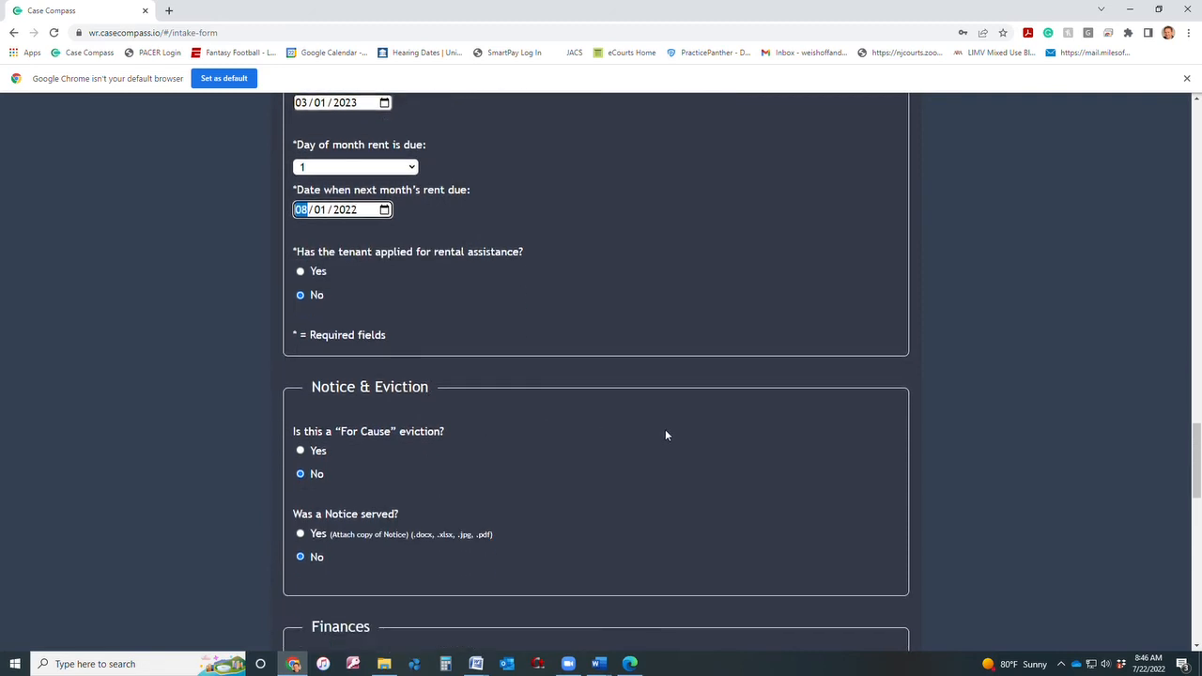
scroll(557, 385, "down", 2)
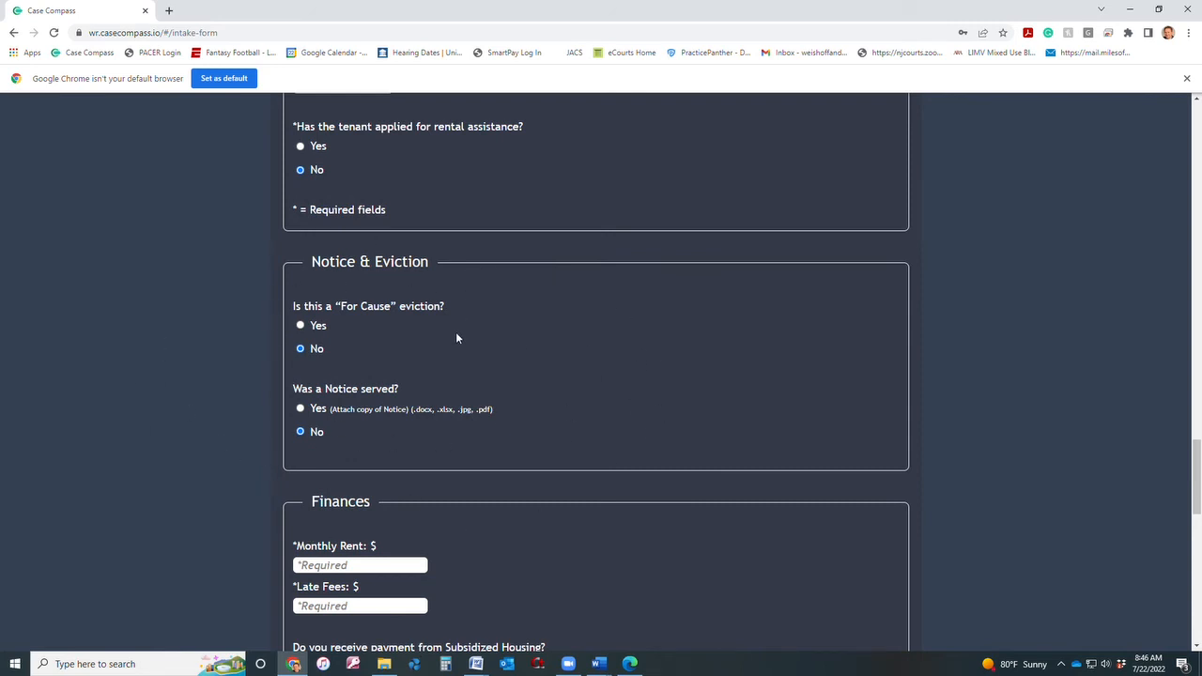
left_click(301, 325)
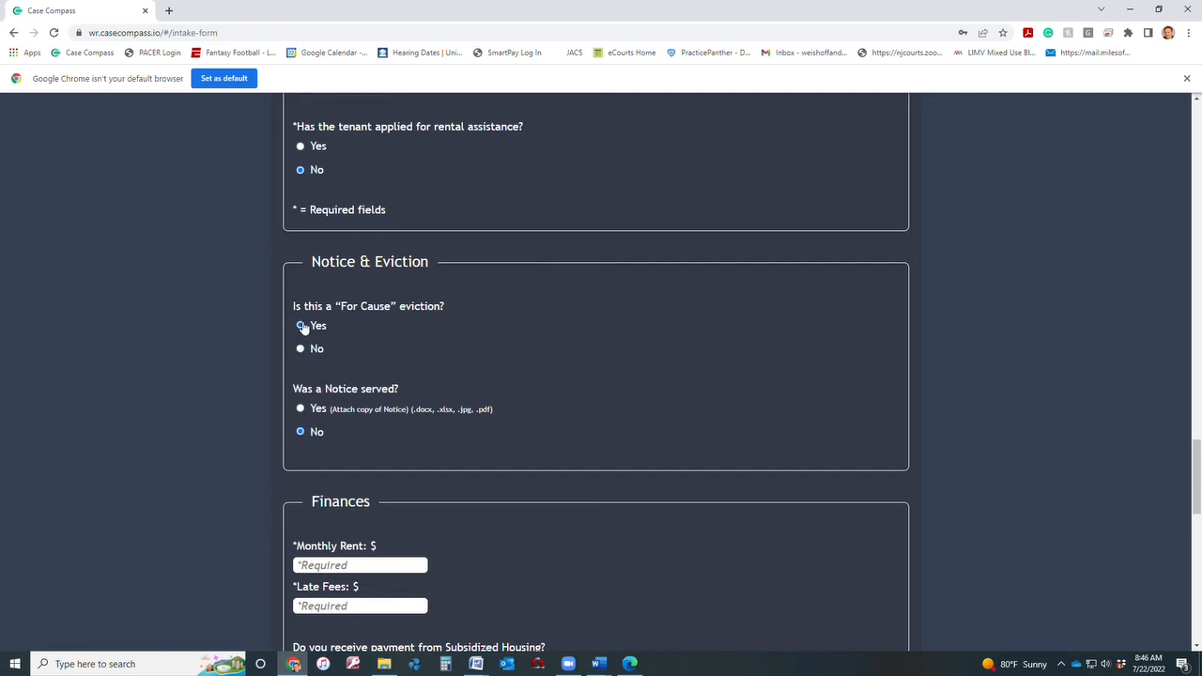
left_click(302, 409)
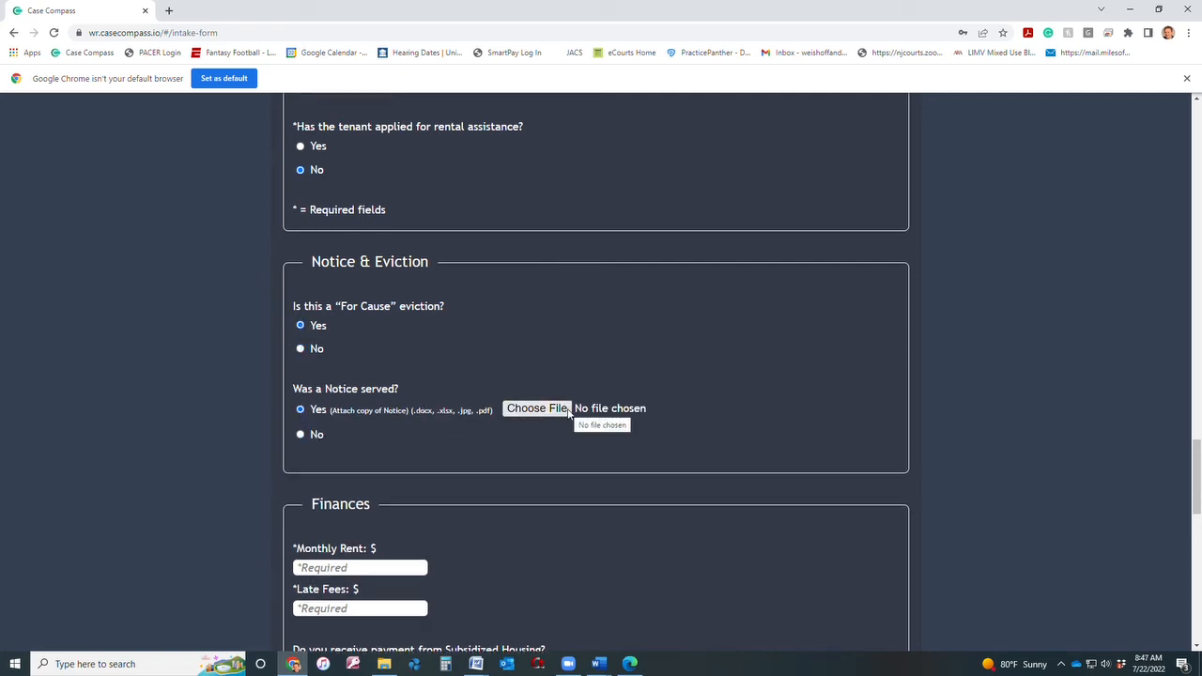
left_click(301, 350)
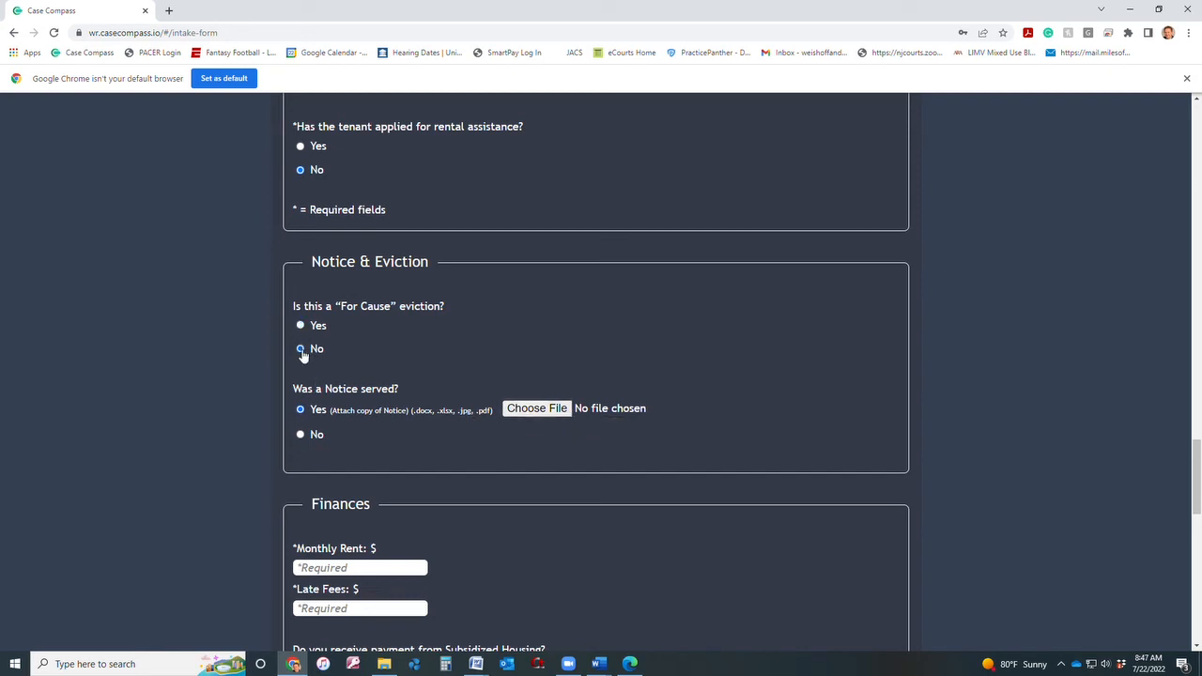
left_click(301, 436)
scroll(531, 502, "up", 5)
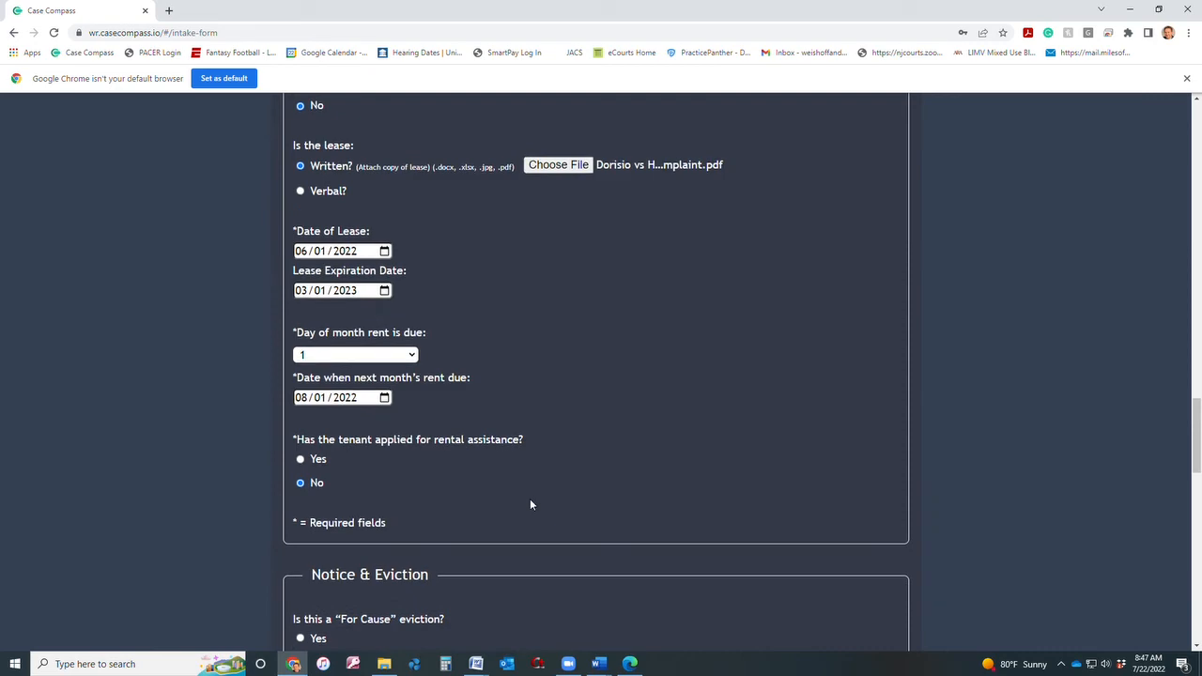
scroll(530, 504, "down", 5)
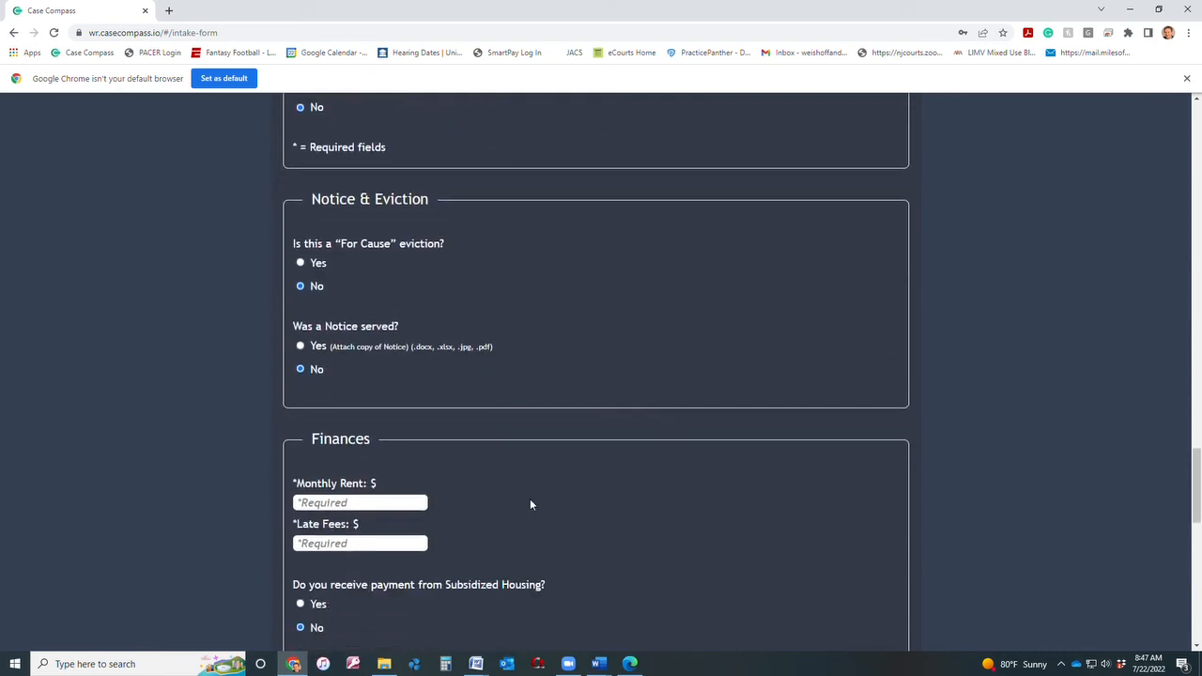
scroll(459, 521, "down", 3)
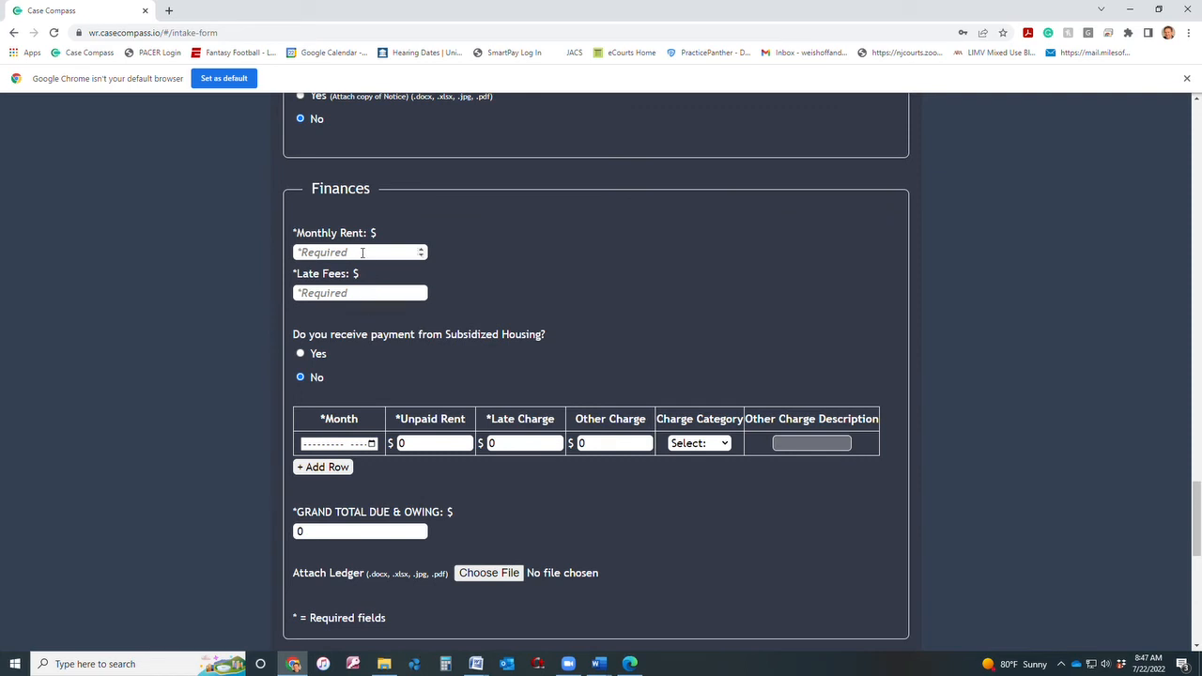
Enter monthly rent 1000 and late fees 100, leaving subsidized housing at No.
left_click(361, 253)
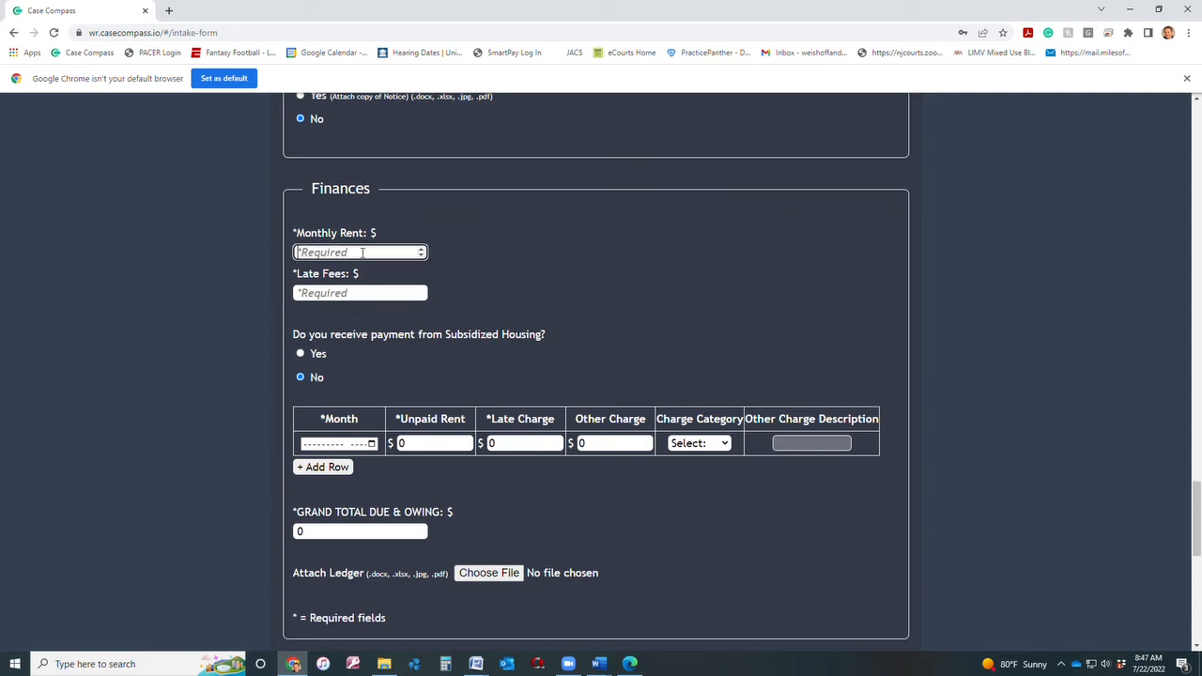
type("1000")
key("Tab")
type("100")
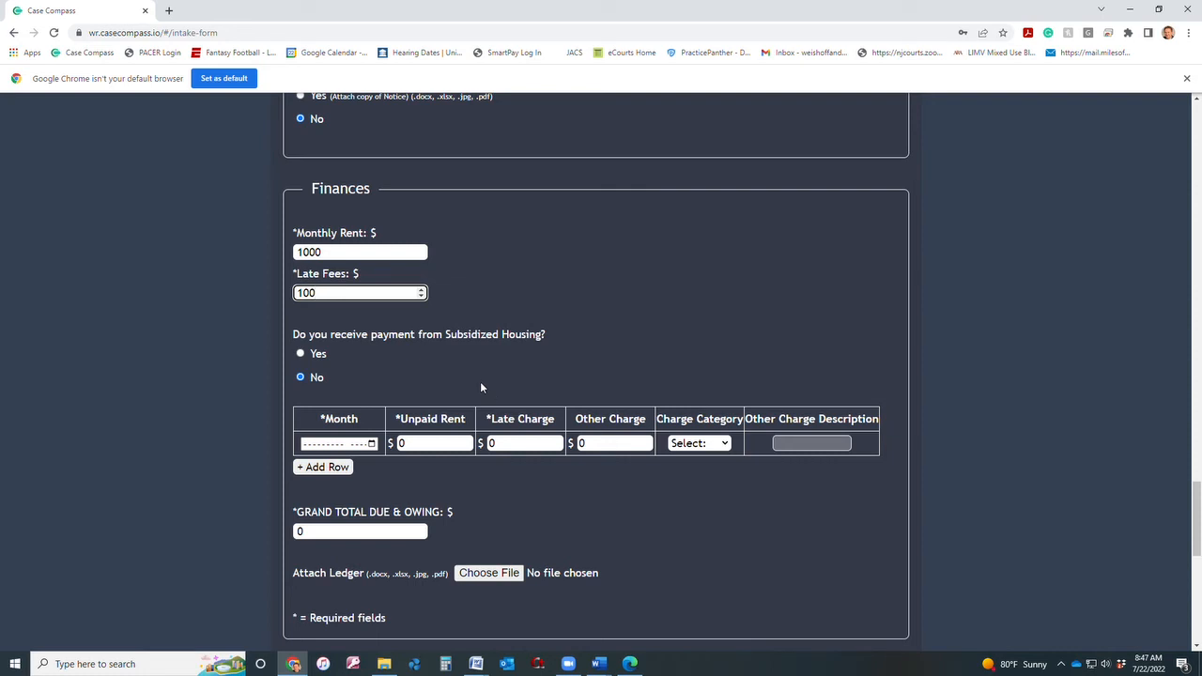
left_click(301, 353)
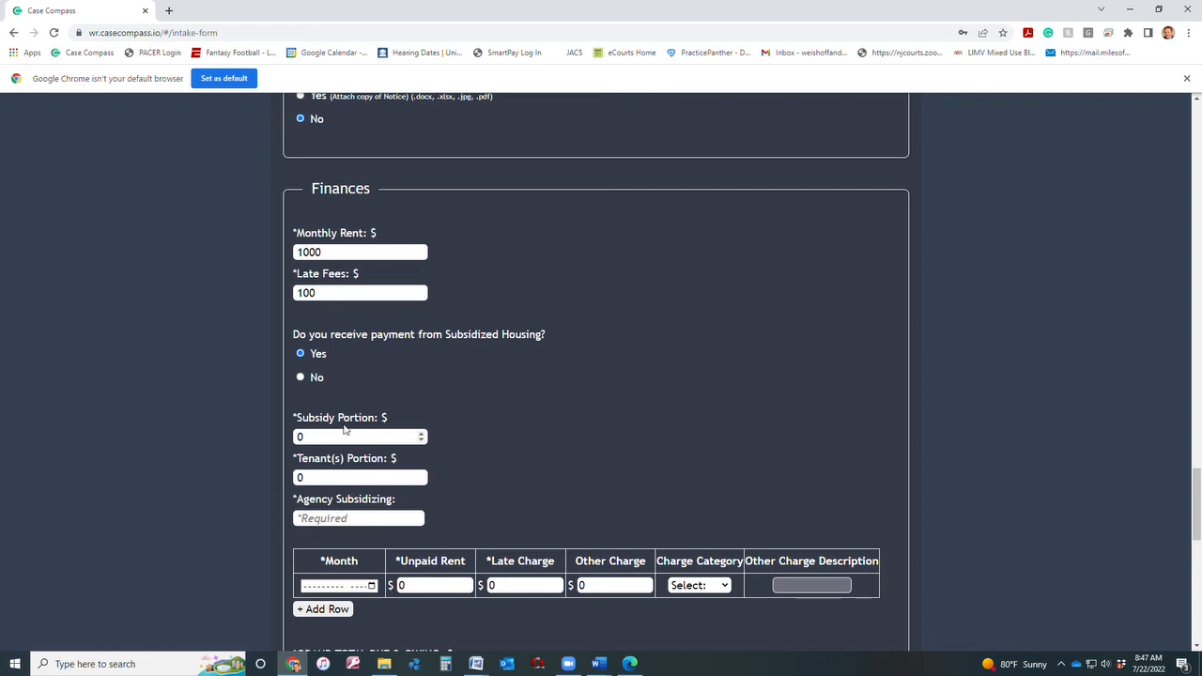
left_click(301, 379)
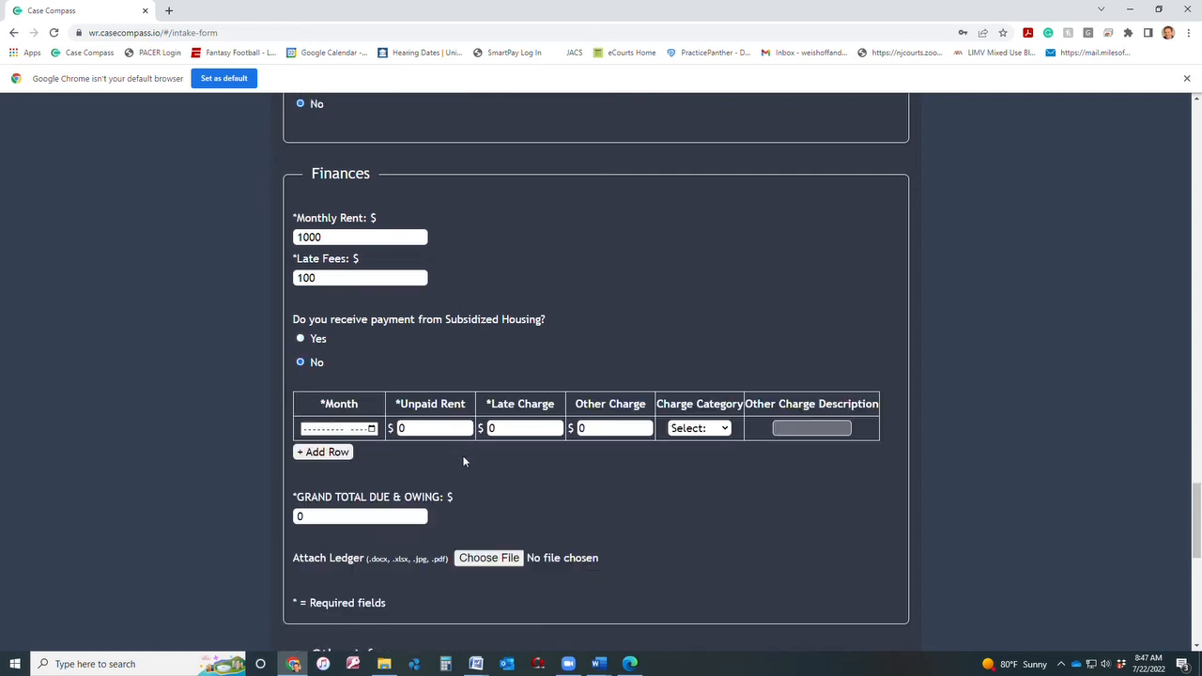
Fill the first ledger row: March 2022, 555 unpaid rent, 100 late charge, 10 Insurance.
scroll(450, 460, "down", 1)
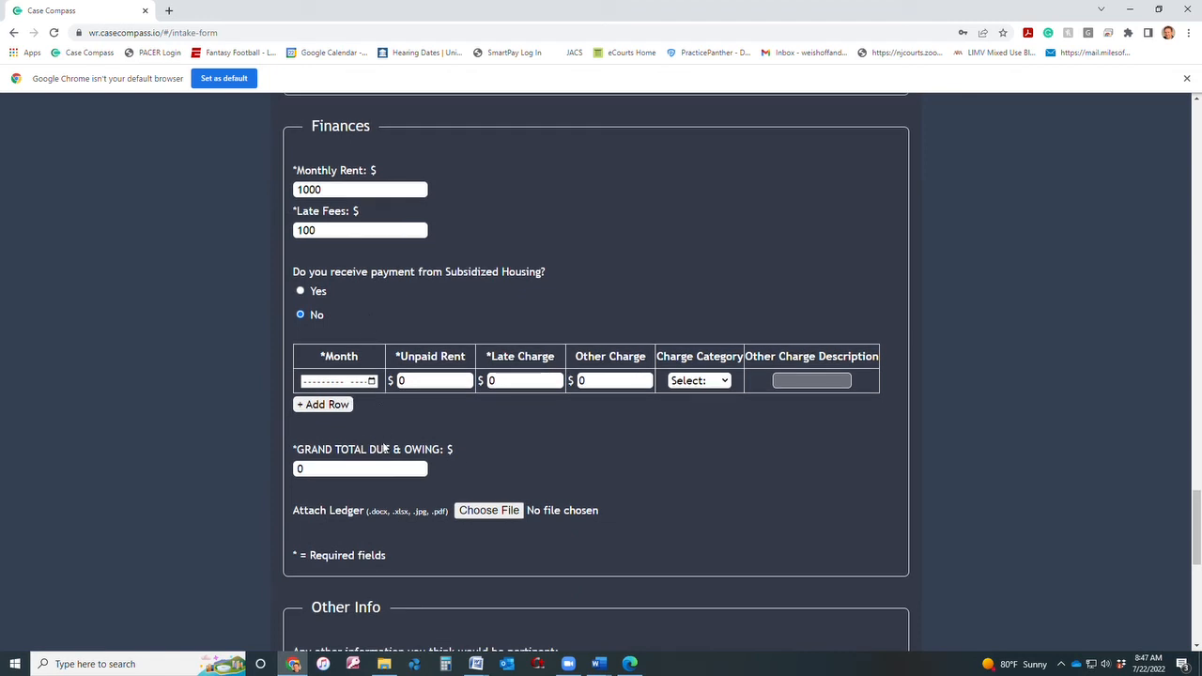
left_click(371, 381)
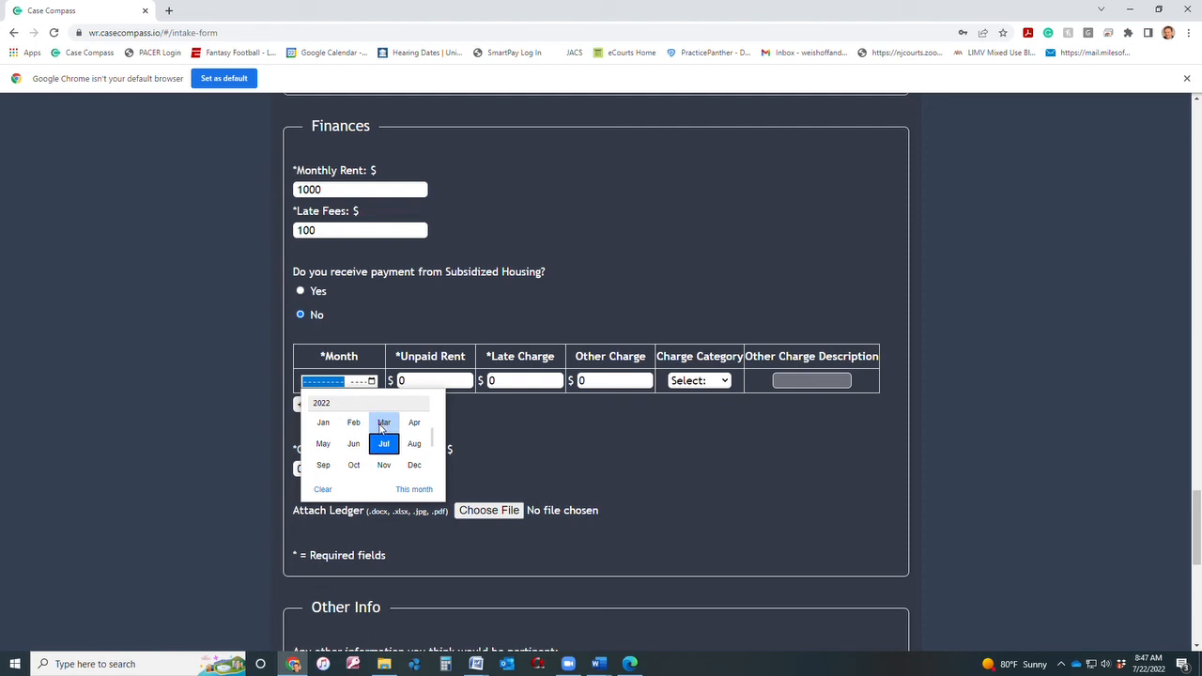
left_click(384, 424)
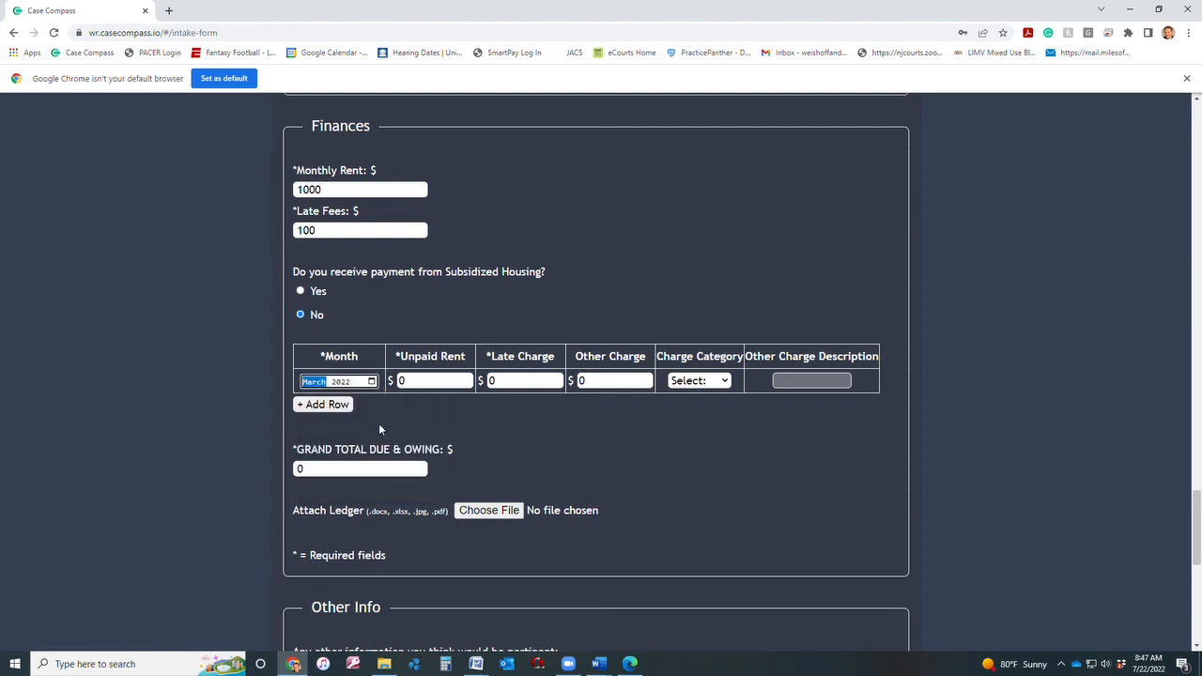
key("Tab")
key("Tab")
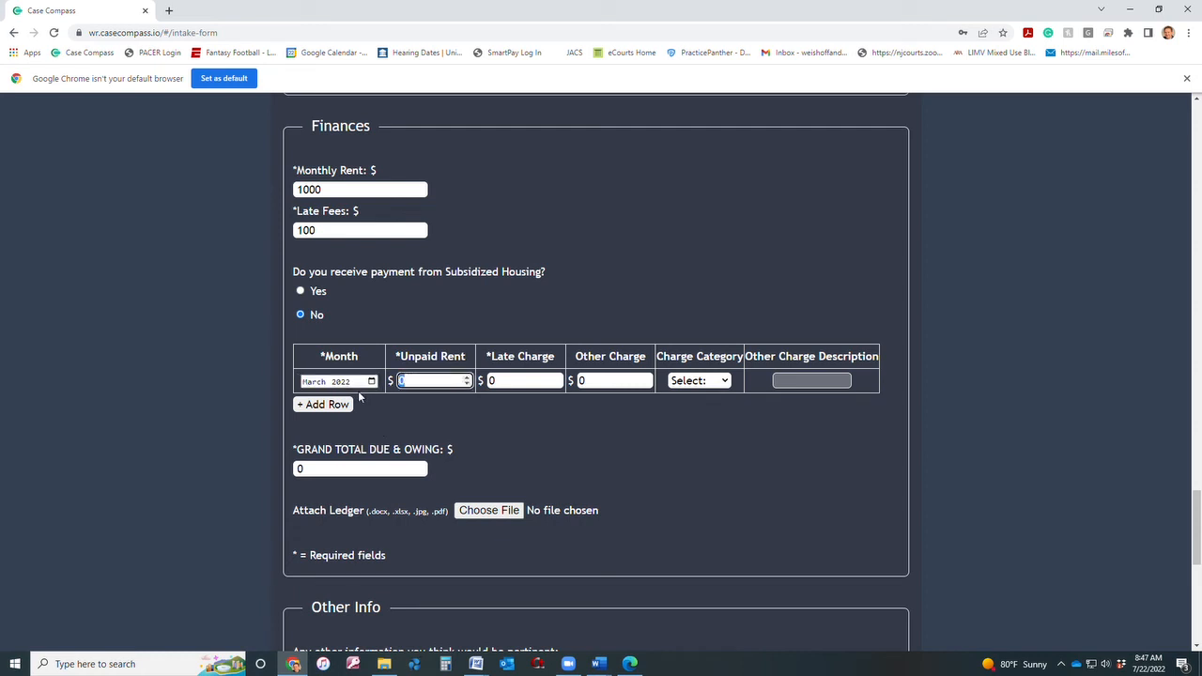
type("555")
left_click(512, 380)
left_click_drag(512, 380, 482, 382)
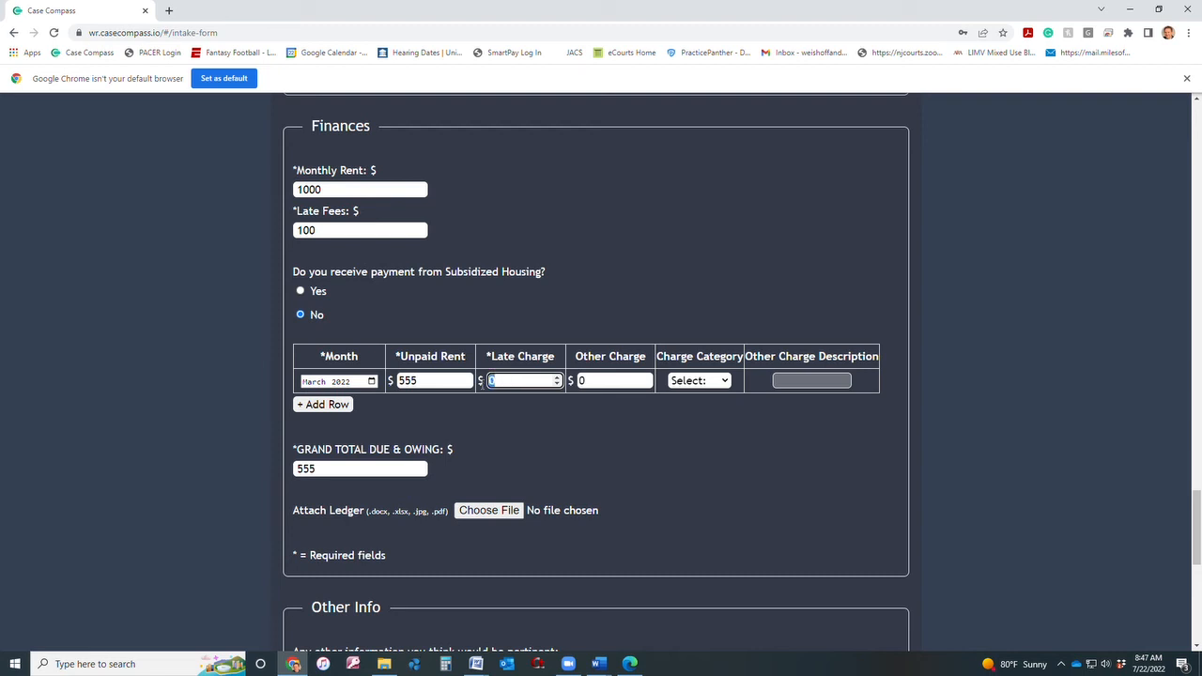
type("100")
left_click_drag(598, 380, 577, 380)
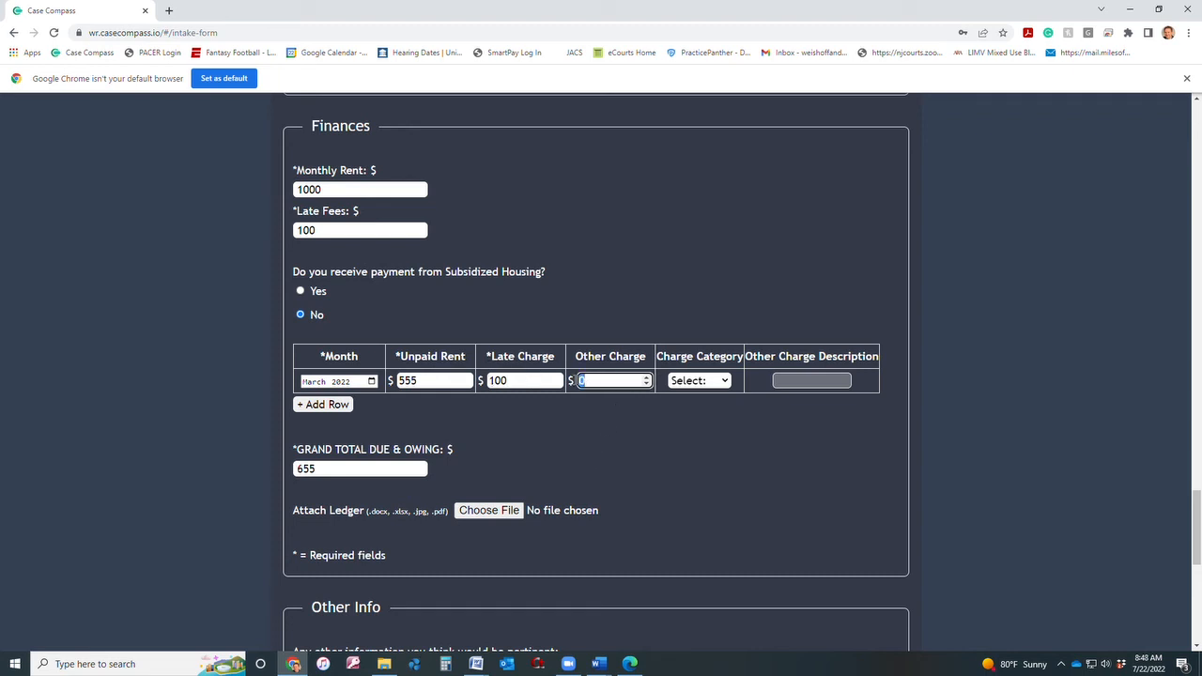
type("10")
left_click(725, 382)
left_click(720, 438)
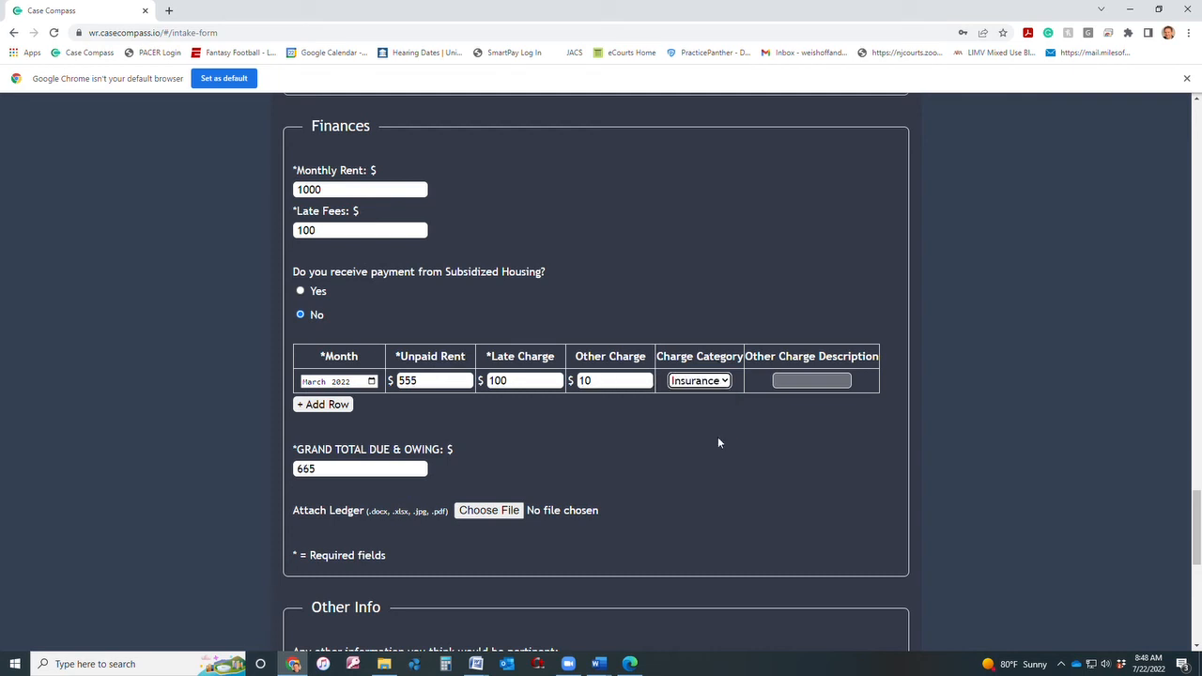
Add a second ledger row set to June 2022, keeping March's Insurance category.
left_click(313, 405)
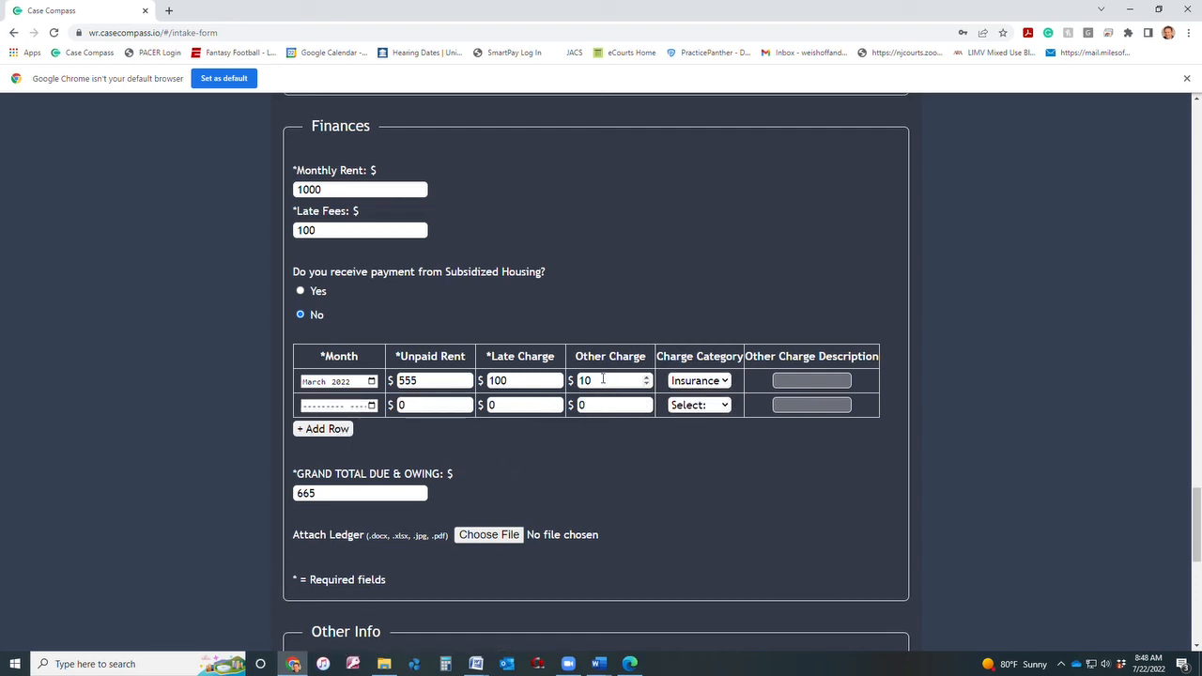
left_click(725, 381)
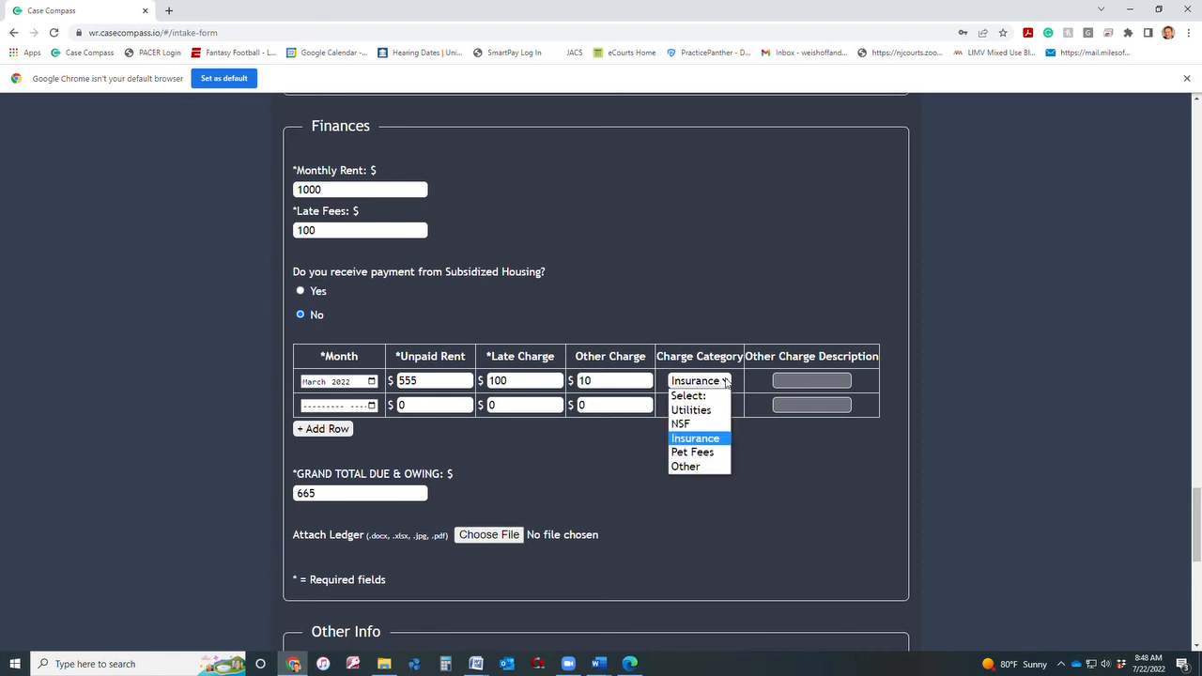
left_click(725, 381)
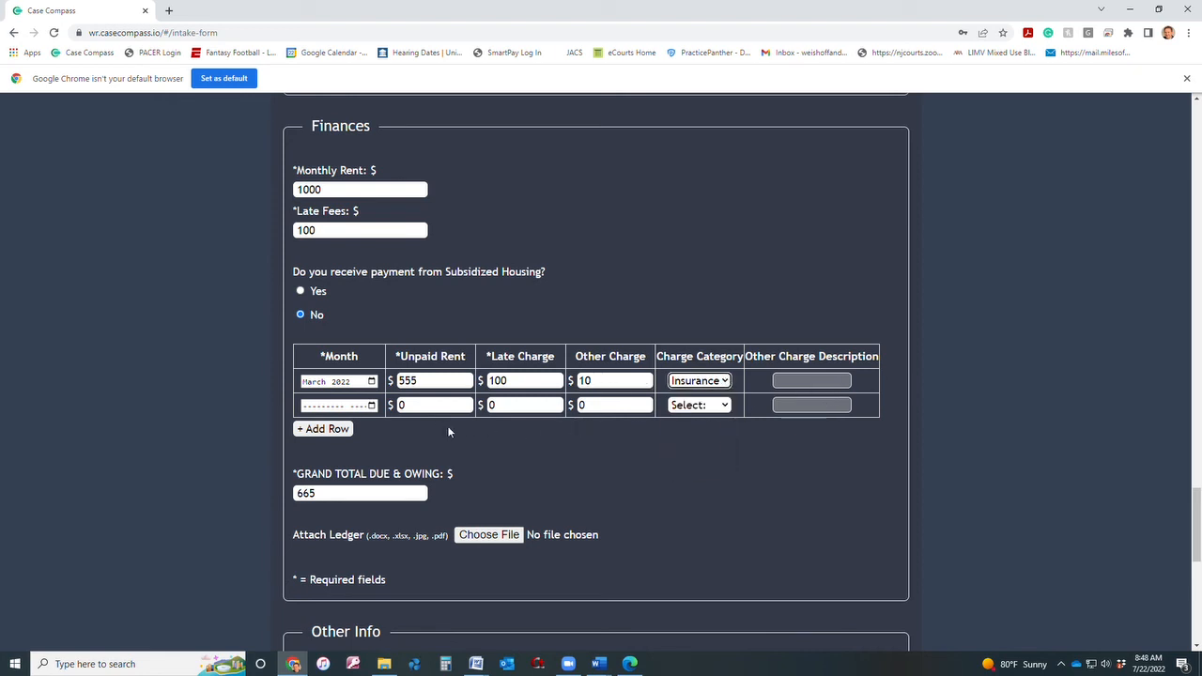
left_click(804, 385)
left_click(372, 406)
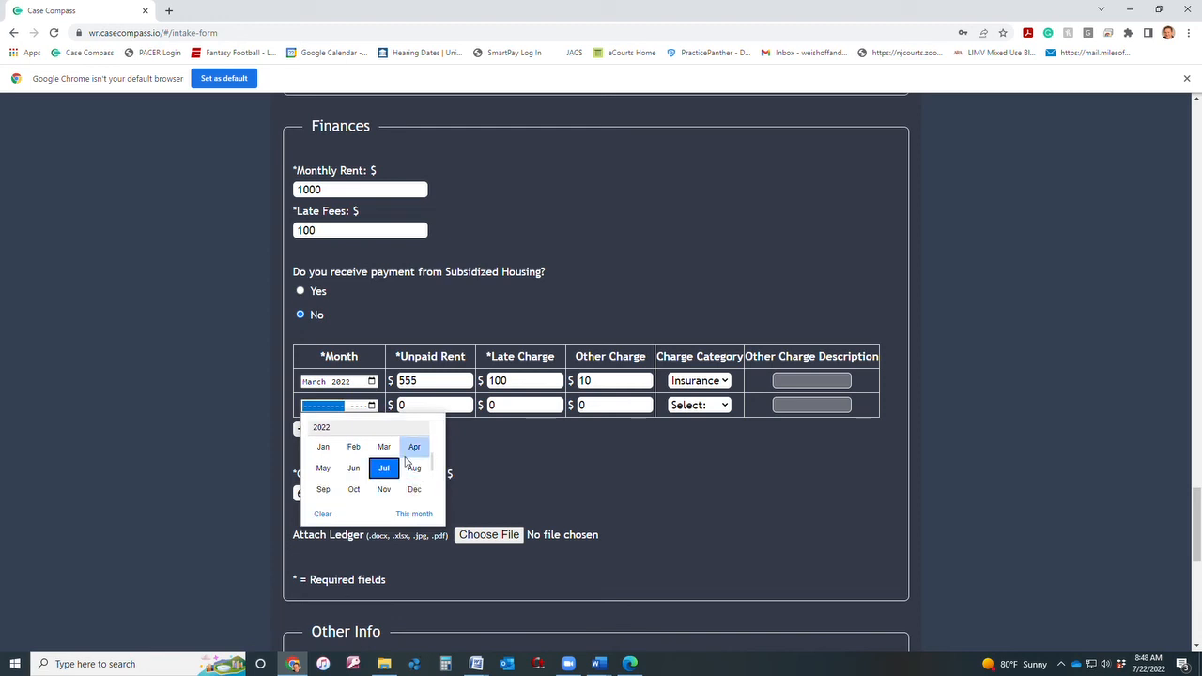
left_click(354, 468)
Enter 1000 unpaid rent, 100 late charge and a 10 Insurance charge in the June row.
left_click_drag(409, 409, 393, 412)
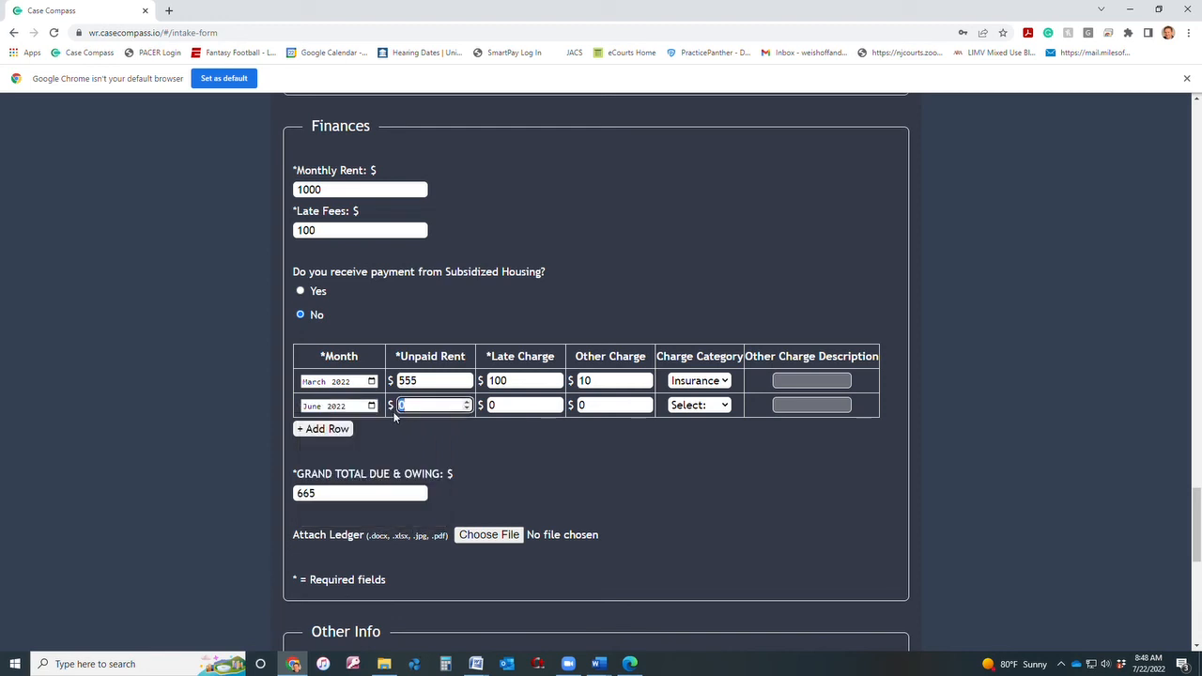
type("1000")
key("Tab")
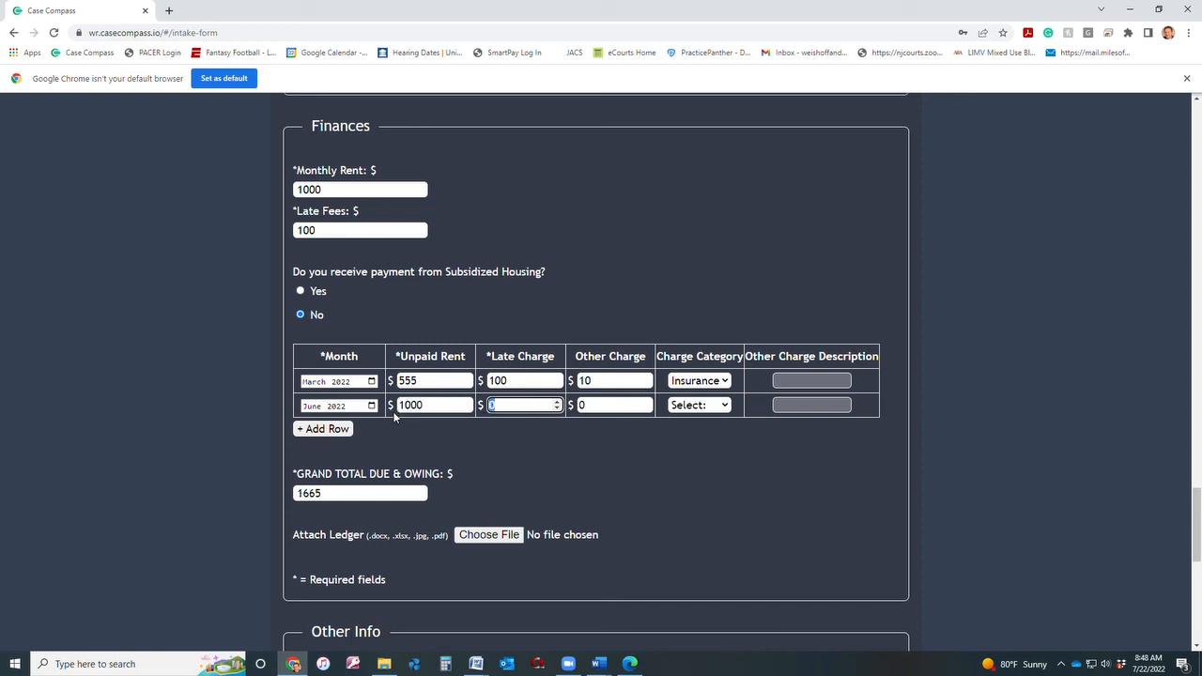
type("2")
key("BackSpace")
type("100")
key("Tab")
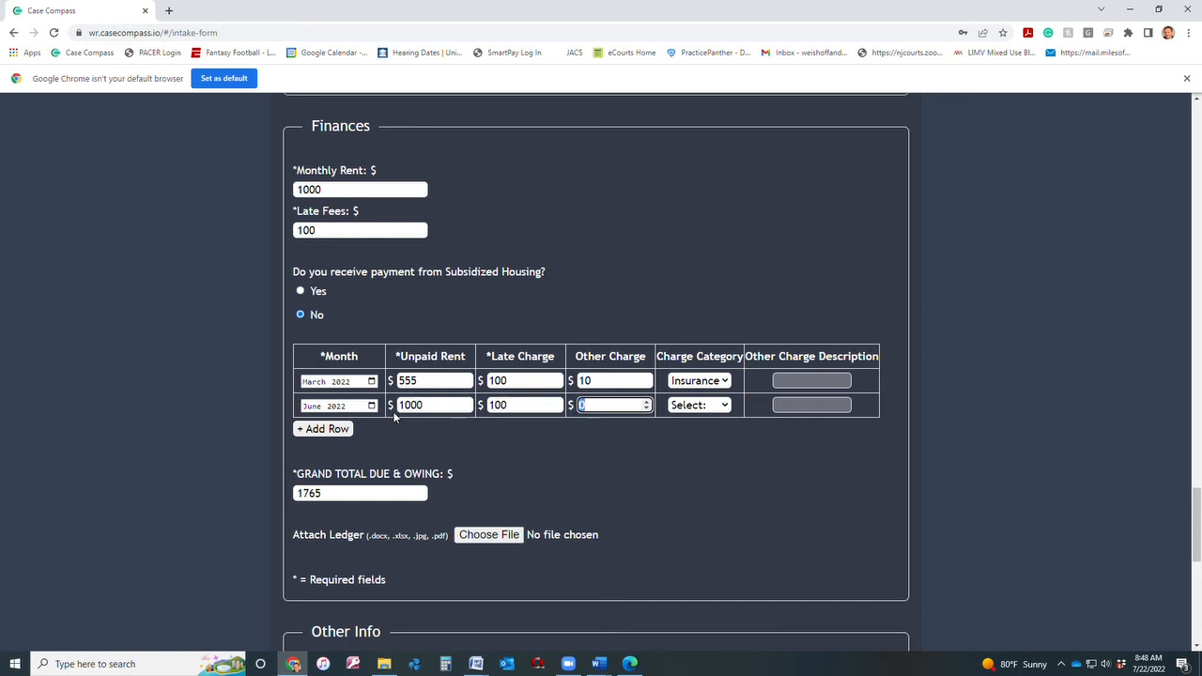
type("10")
left_click(719, 407)
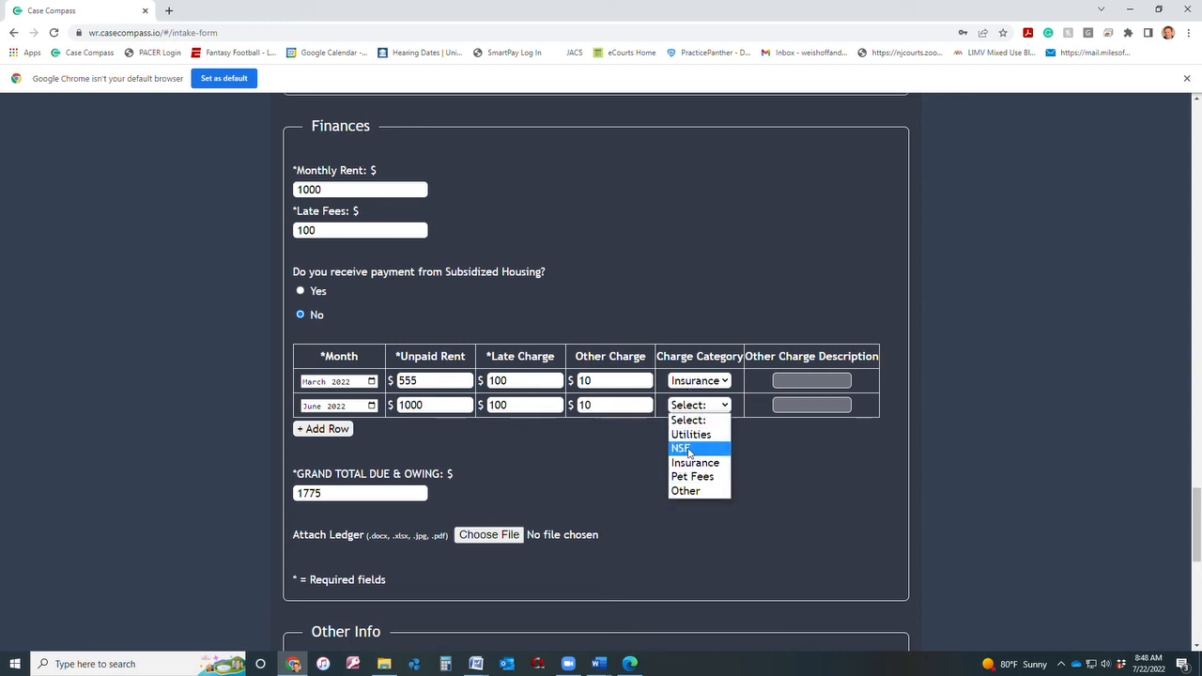
left_click(696, 464)
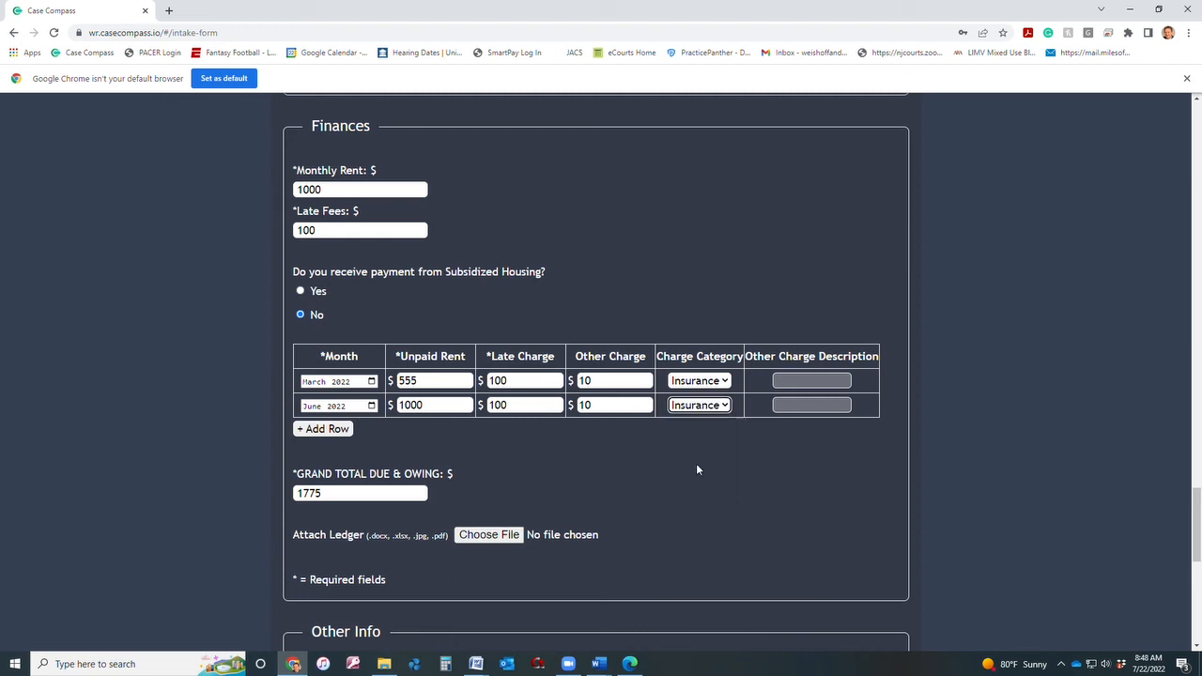
Add a third ledger row and set its month to July 2022.
left_click(337, 434)
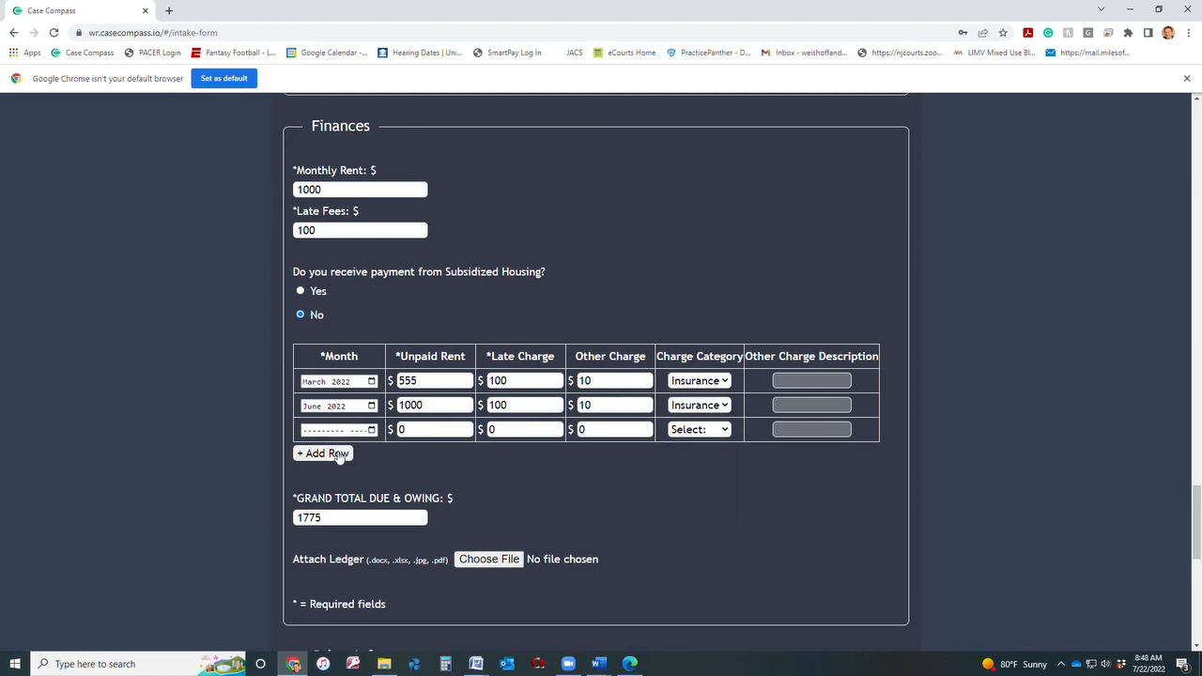
left_click(339, 431)
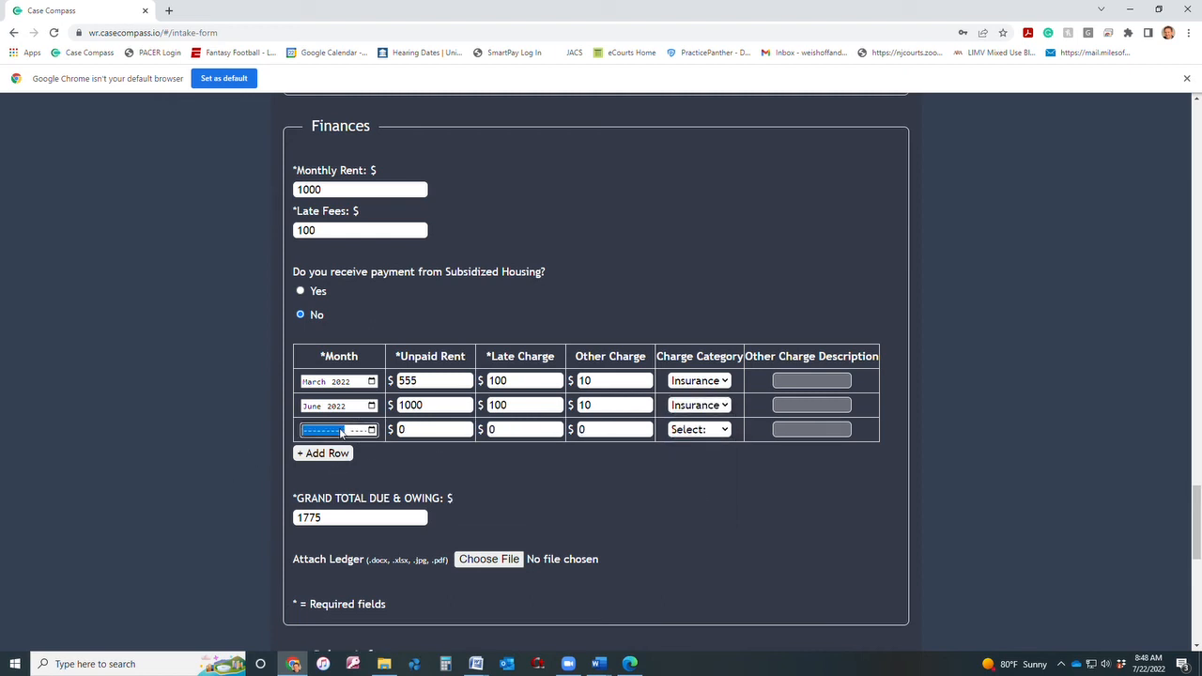
type("ju")
left_click(374, 433)
left_click(385, 496)
Enter 1000 unpaid rent, 100 late charge and a 10 Insurance charge in the July row.
double_click(418, 429)
type("1000")
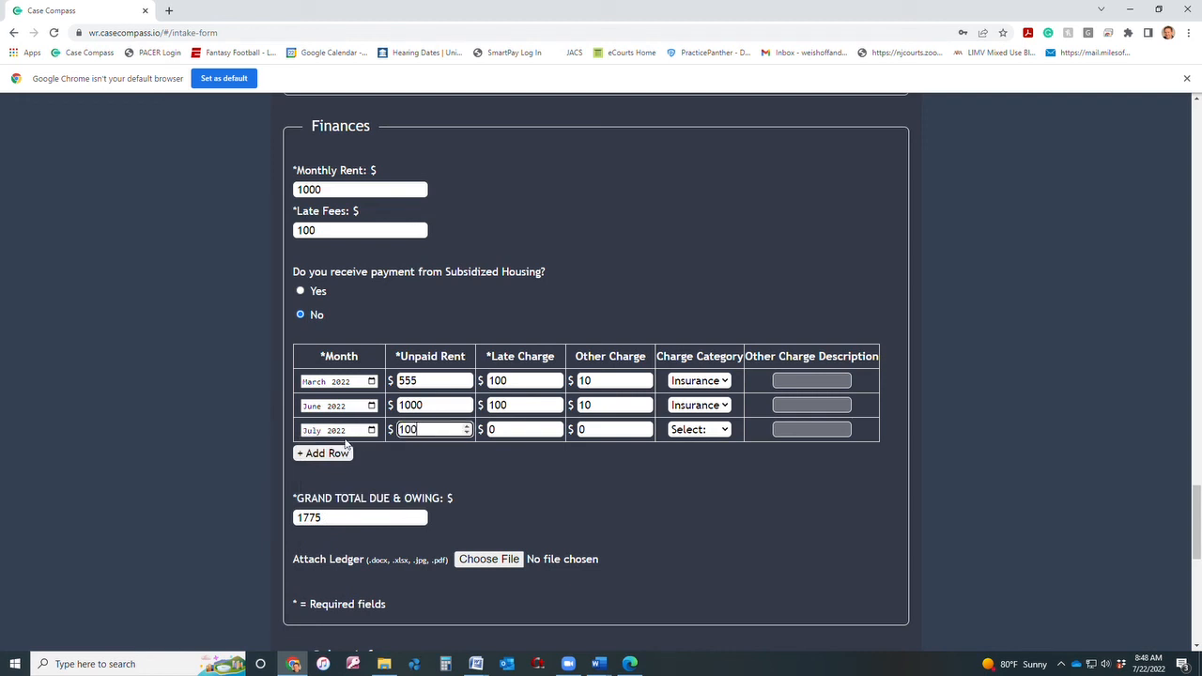
key("Tab")
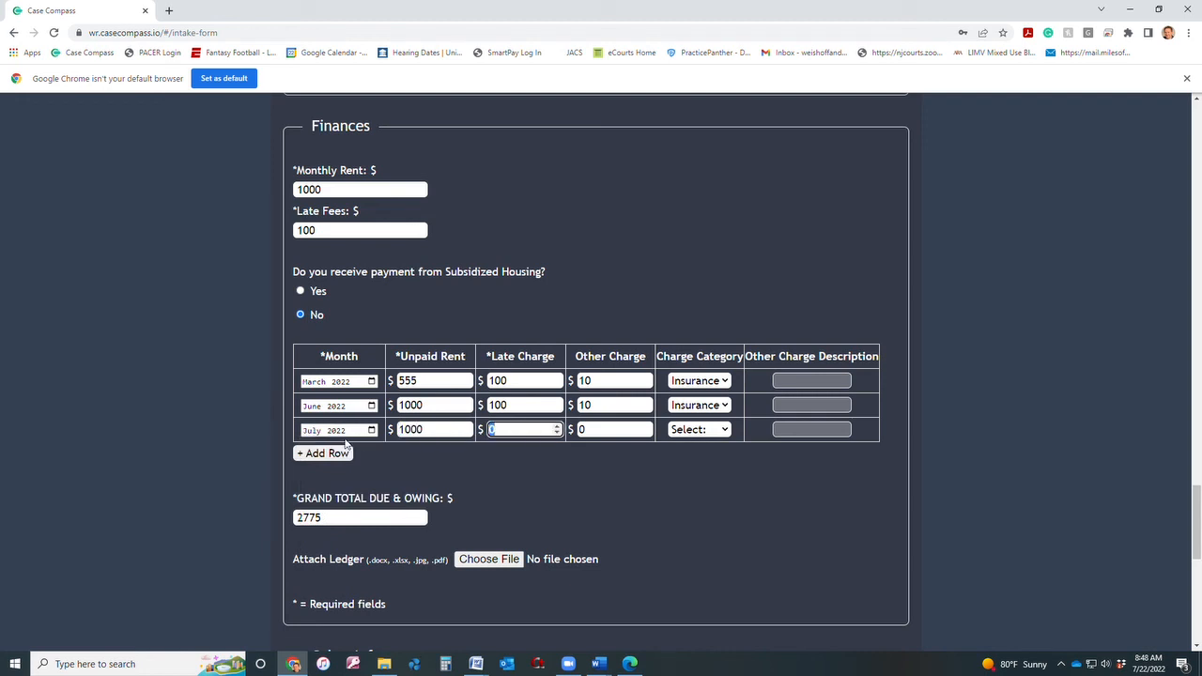
type("100")
key("Tab")
type("1")
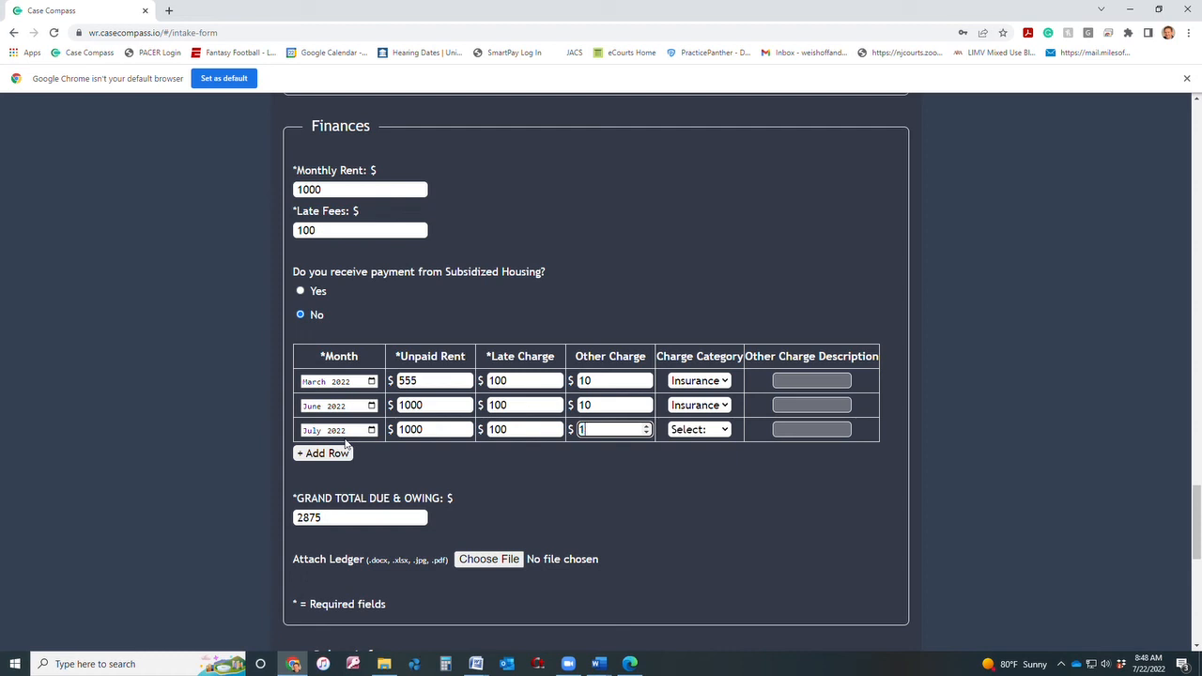
type("0")
left_click(703, 431)
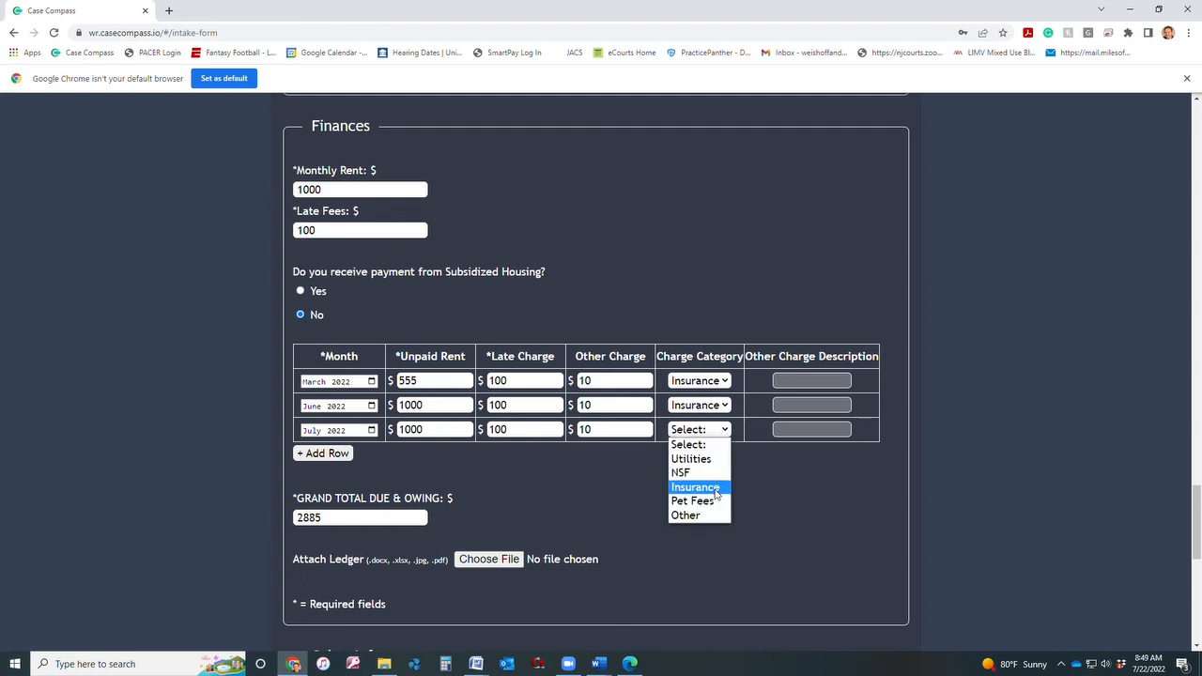
left_click(695, 486)
Check that the ledger grand total now reads 2885.
scroll(491, 489, "down", 1)
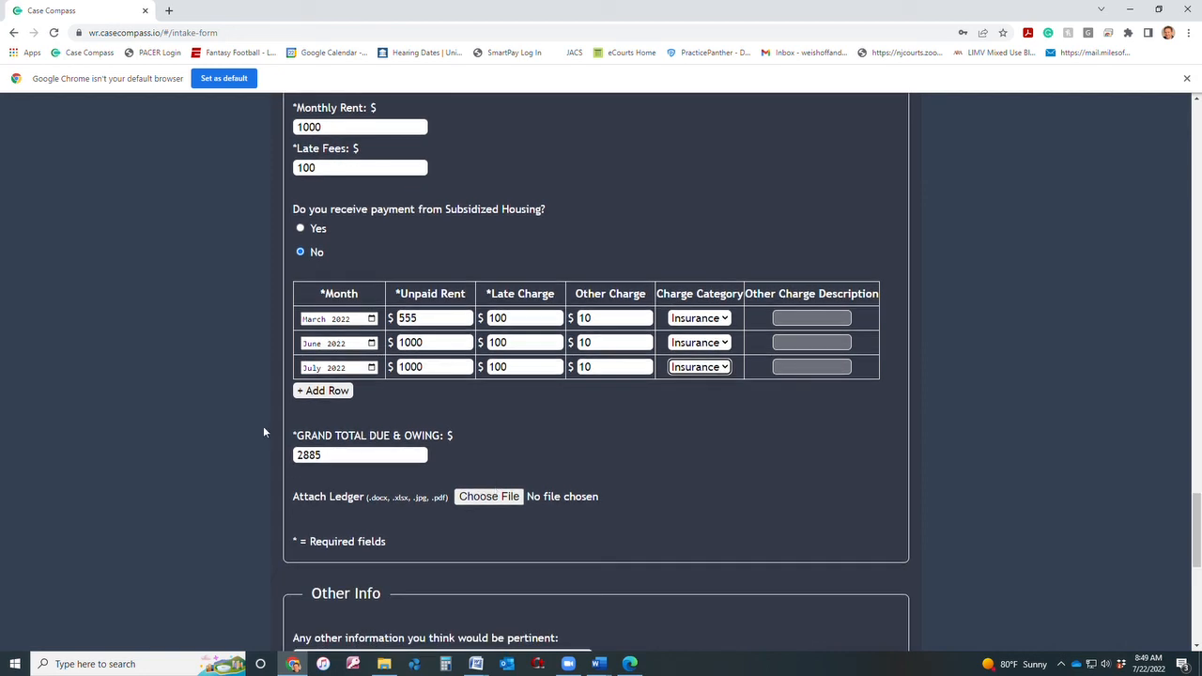
left_click_drag(323, 452, 275, 451)
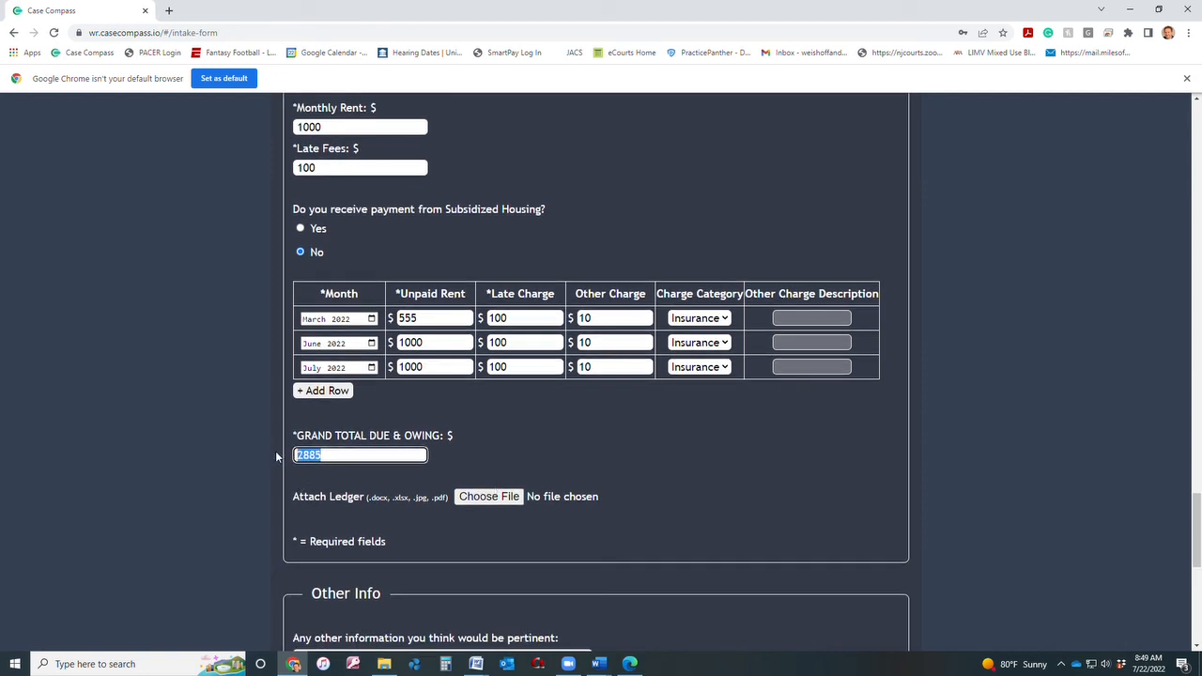
left_click(473, 479)
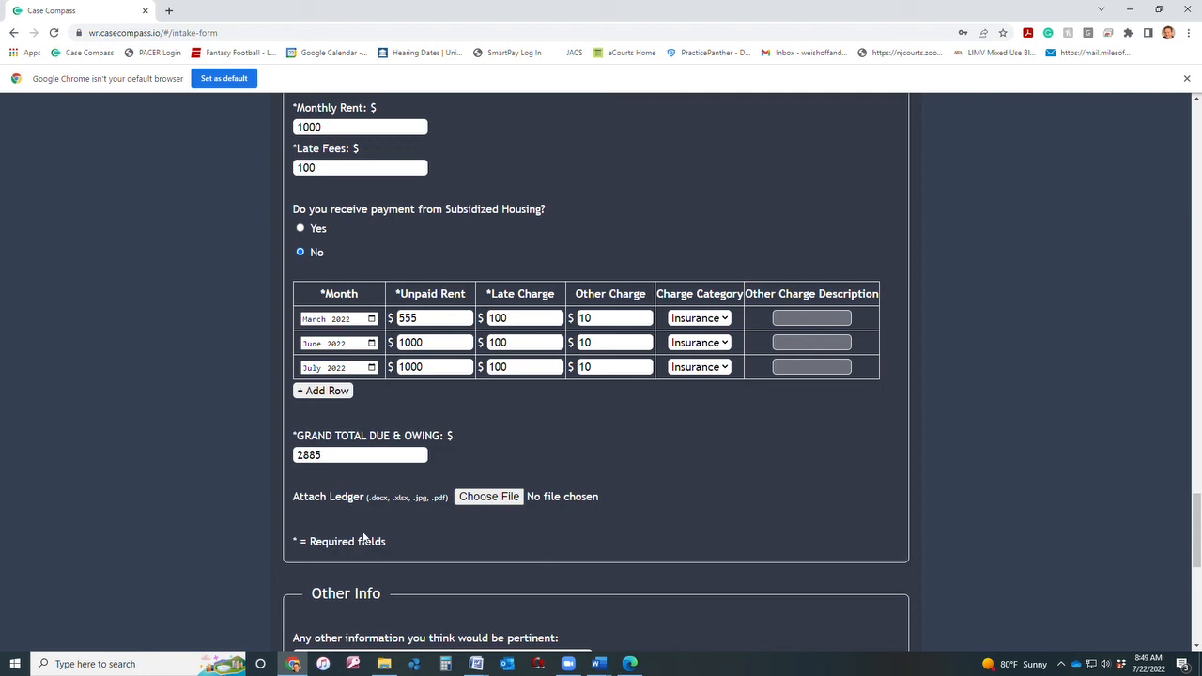
Select the complaint PDF on the Desktop in the file picker and confirm it as the ledger attachment.
left_click(508, 499)
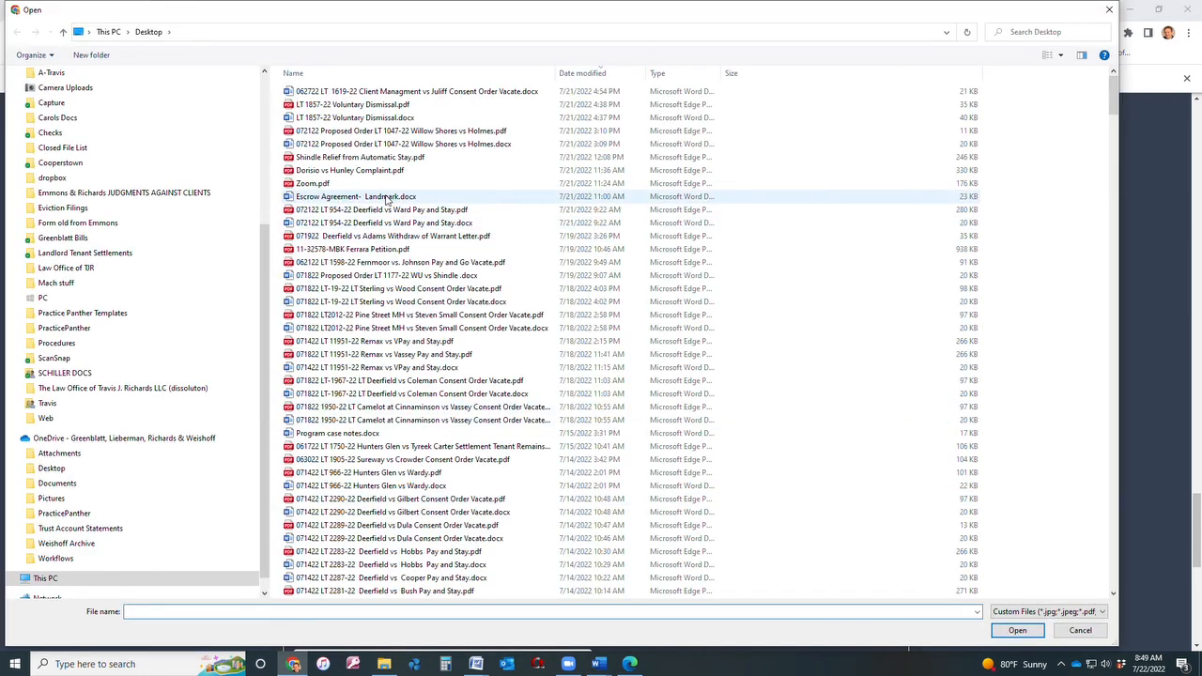
left_click(388, 171)
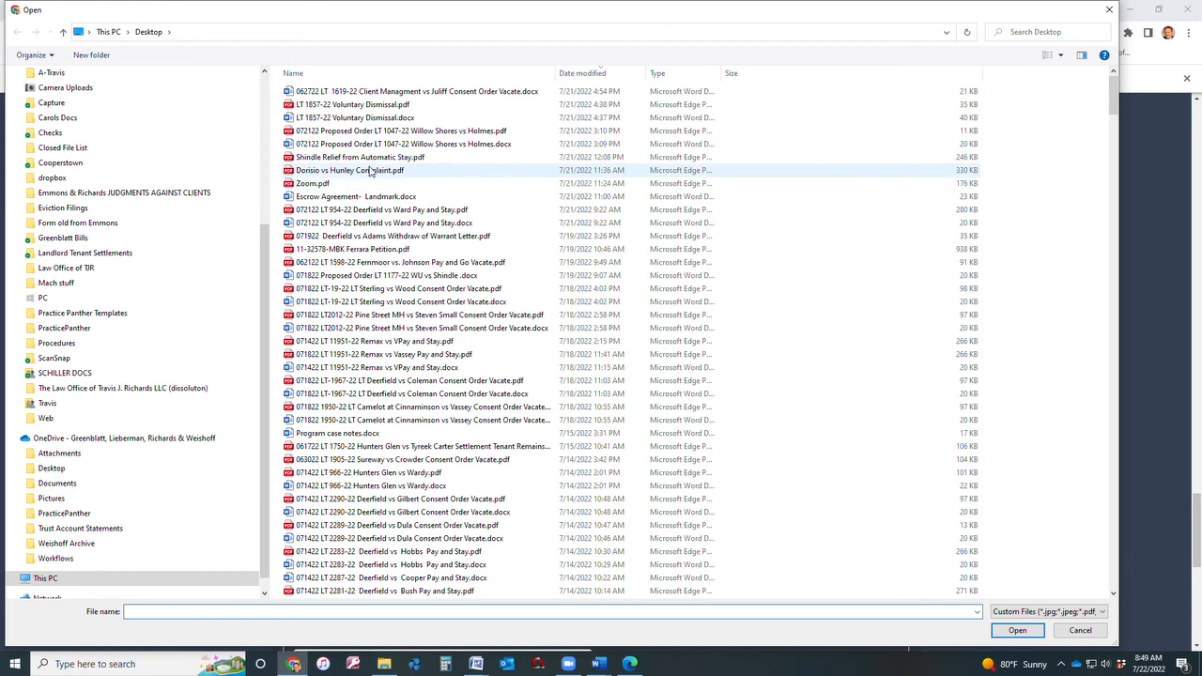
left_click(1017, 631)
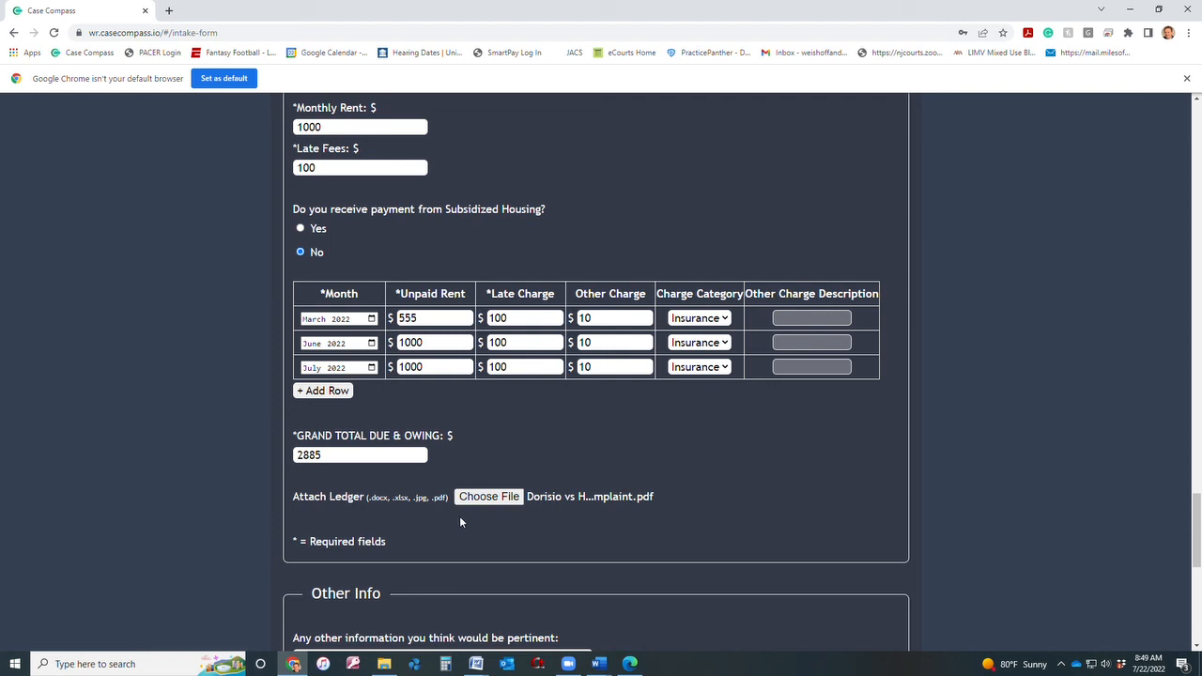
Type 'Good tenant. Can work out a deal if possible.' into the Other Info box.
scroll(460, 521, "down", 3)
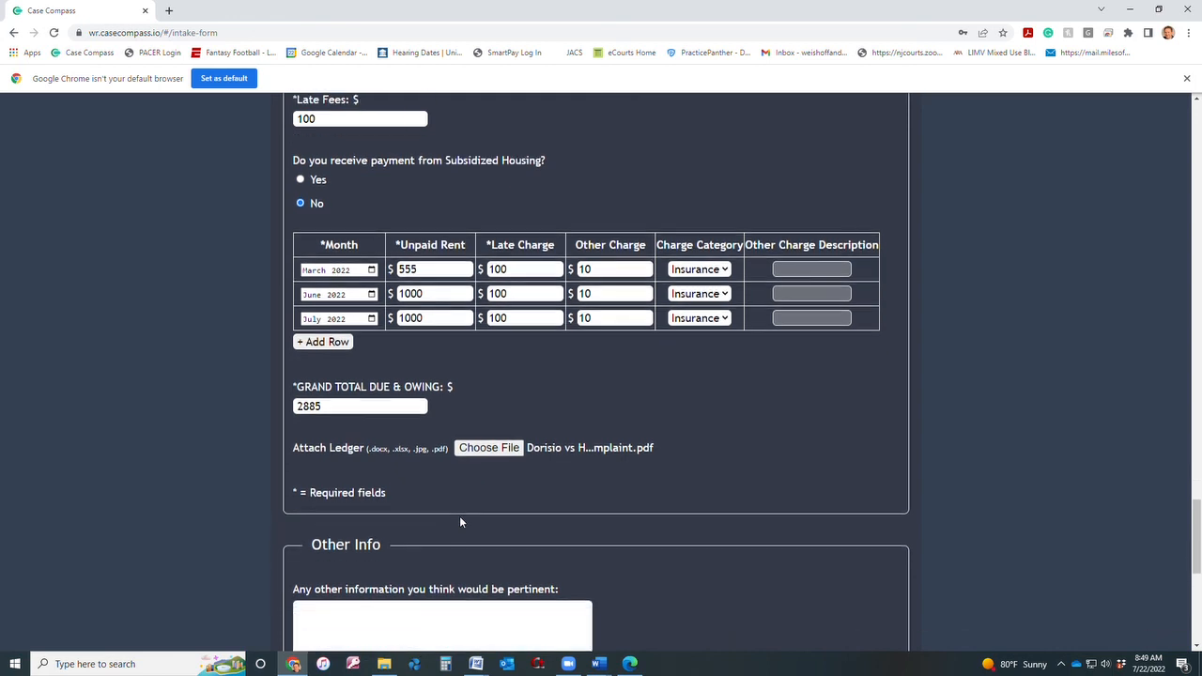
left_click(463, 542)
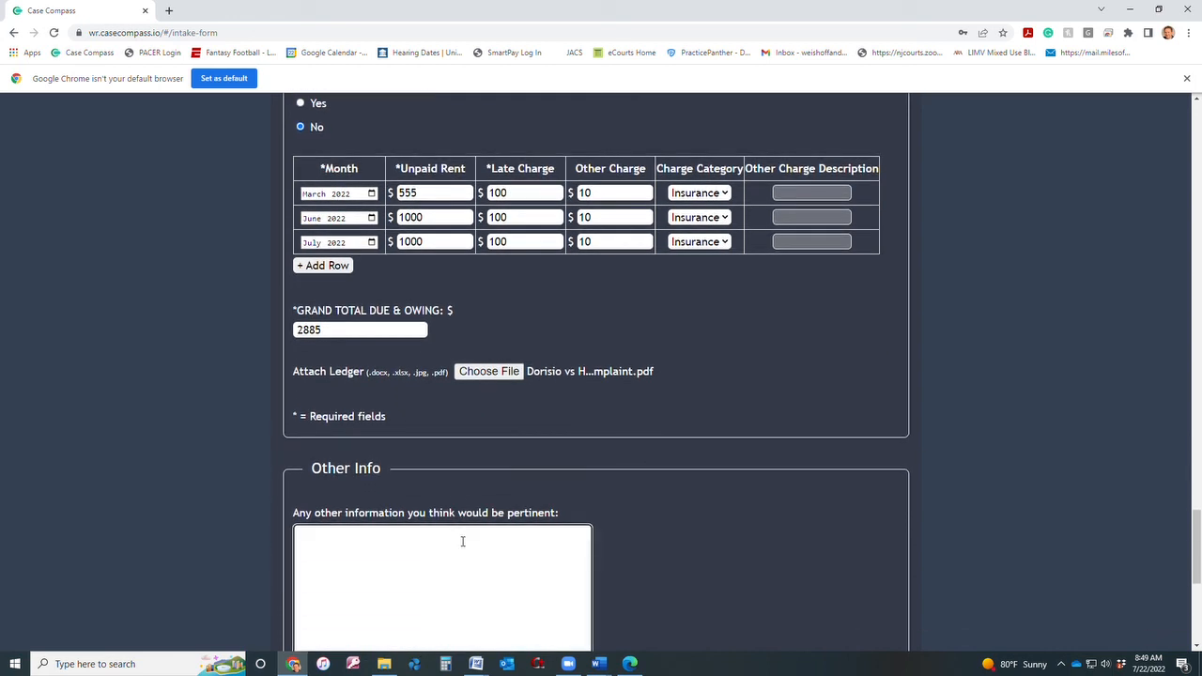
scroll(462, 541, "down", 3)
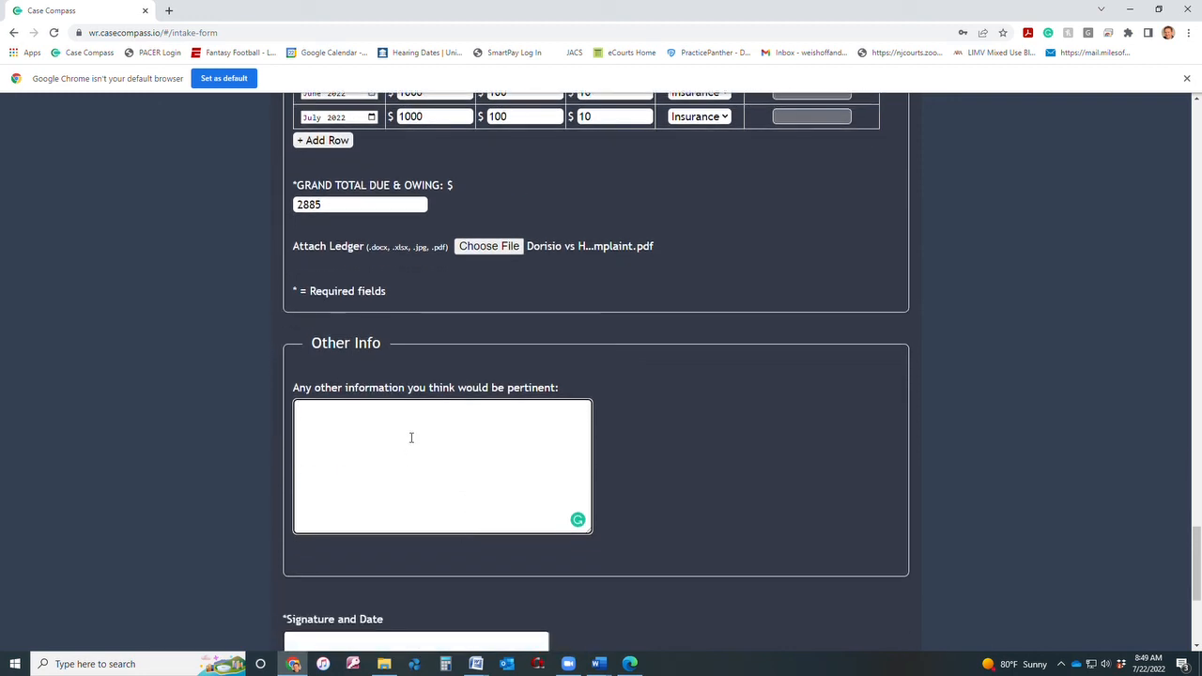
type("Good tenant.")
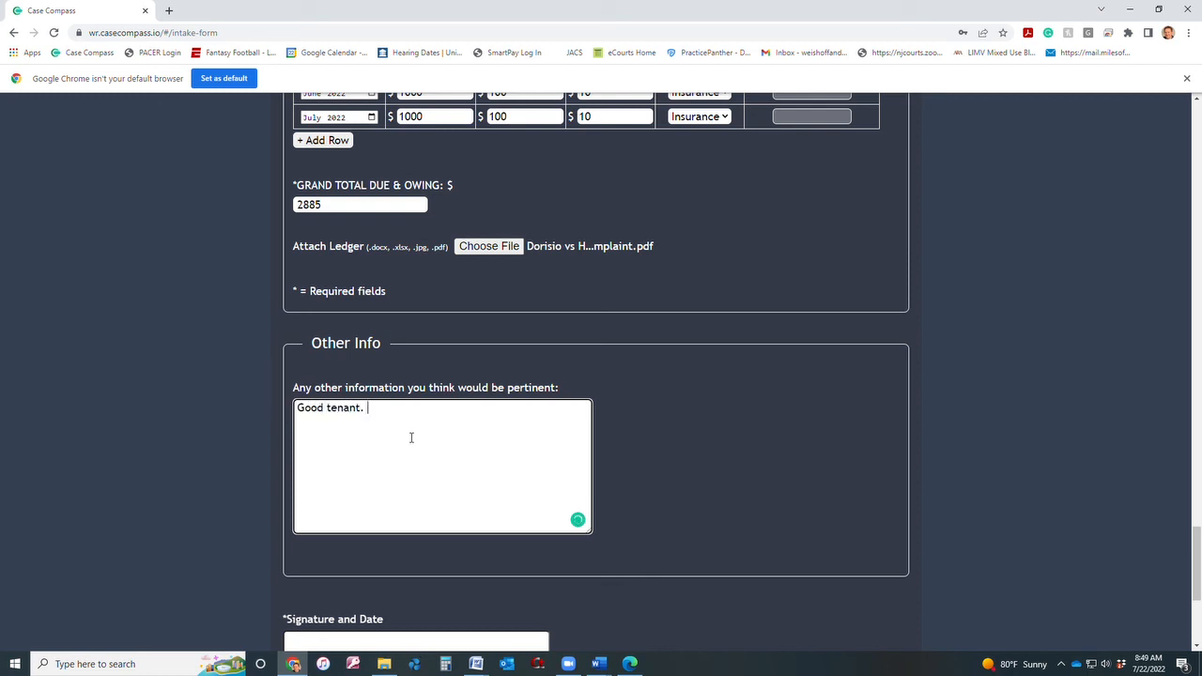
type(" W")
key("BackSpace")
type("Can work out a deal if possible.")
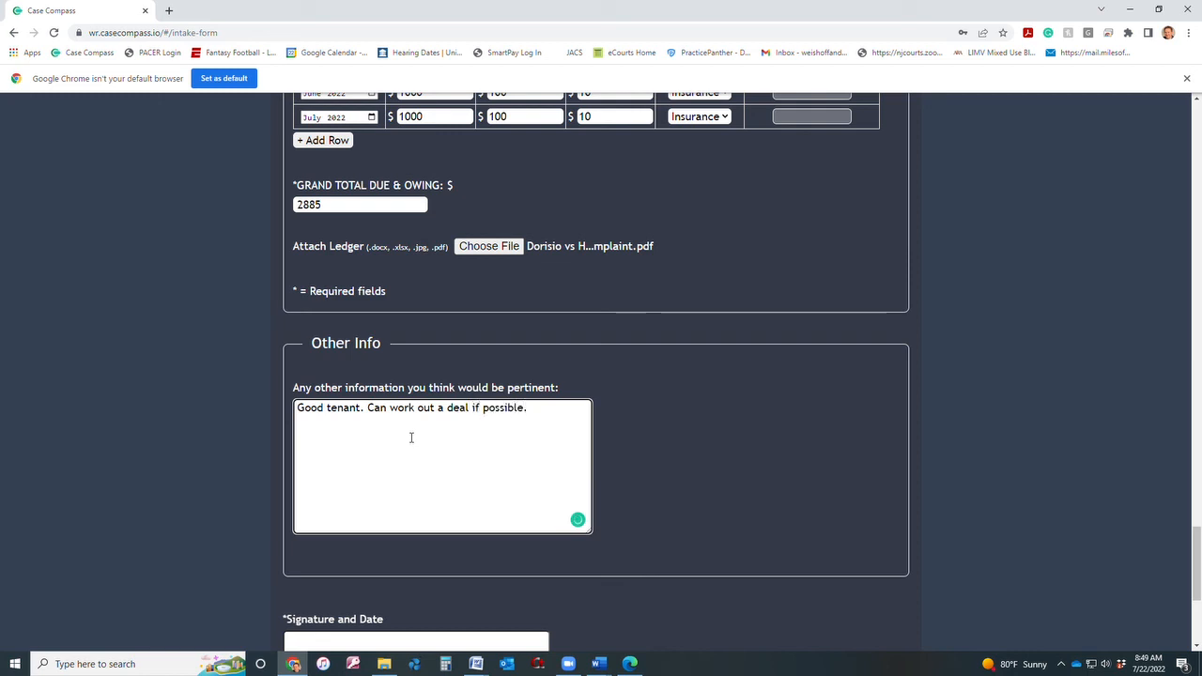
scroll(734, 518, "down", 1)
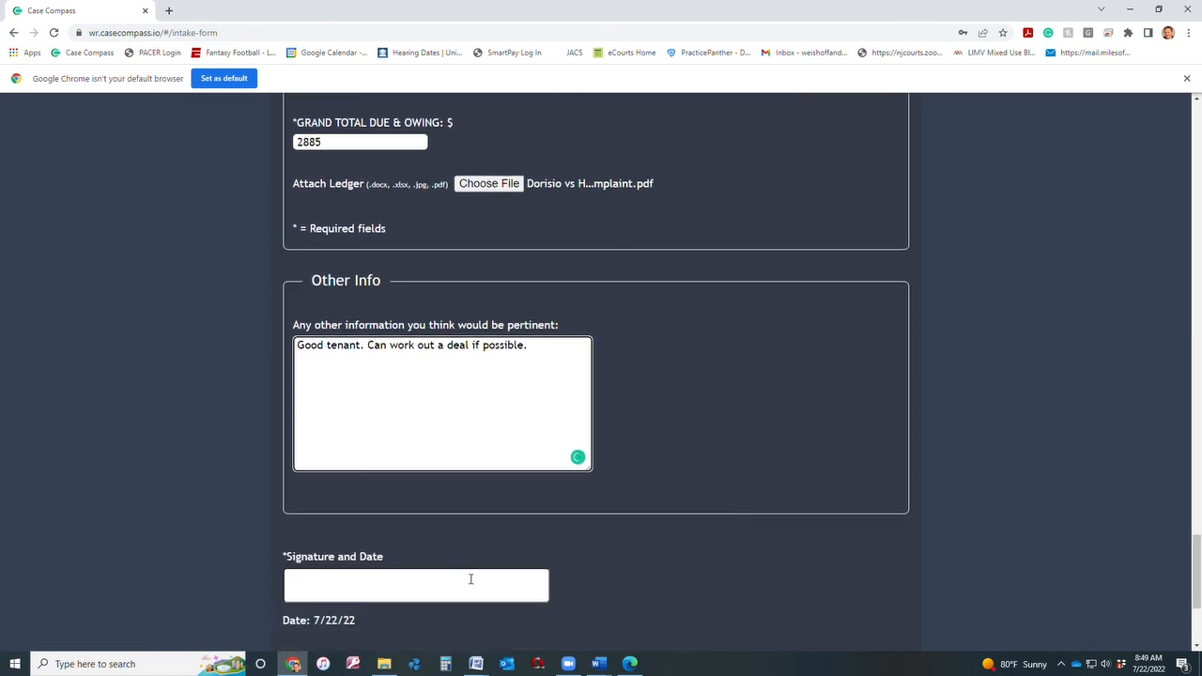
Type 'Property Manager' as the signature in the Signature and Date field.
scroll(780, 543, "down", 2)
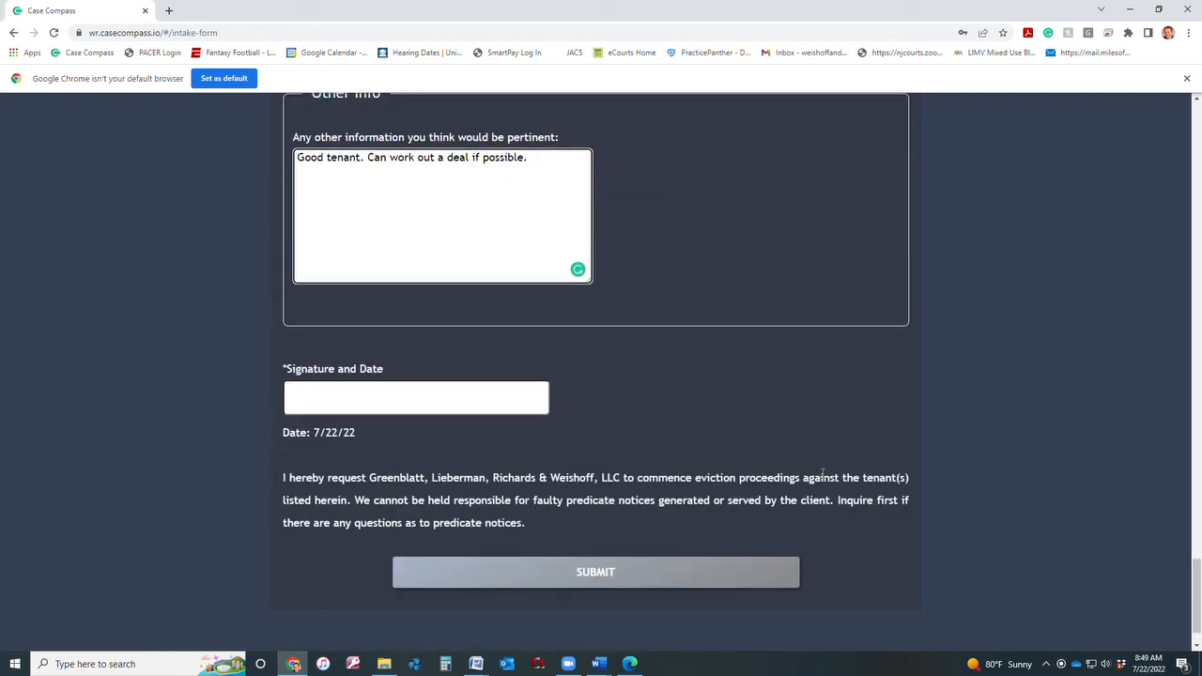
left_click(459, 397)
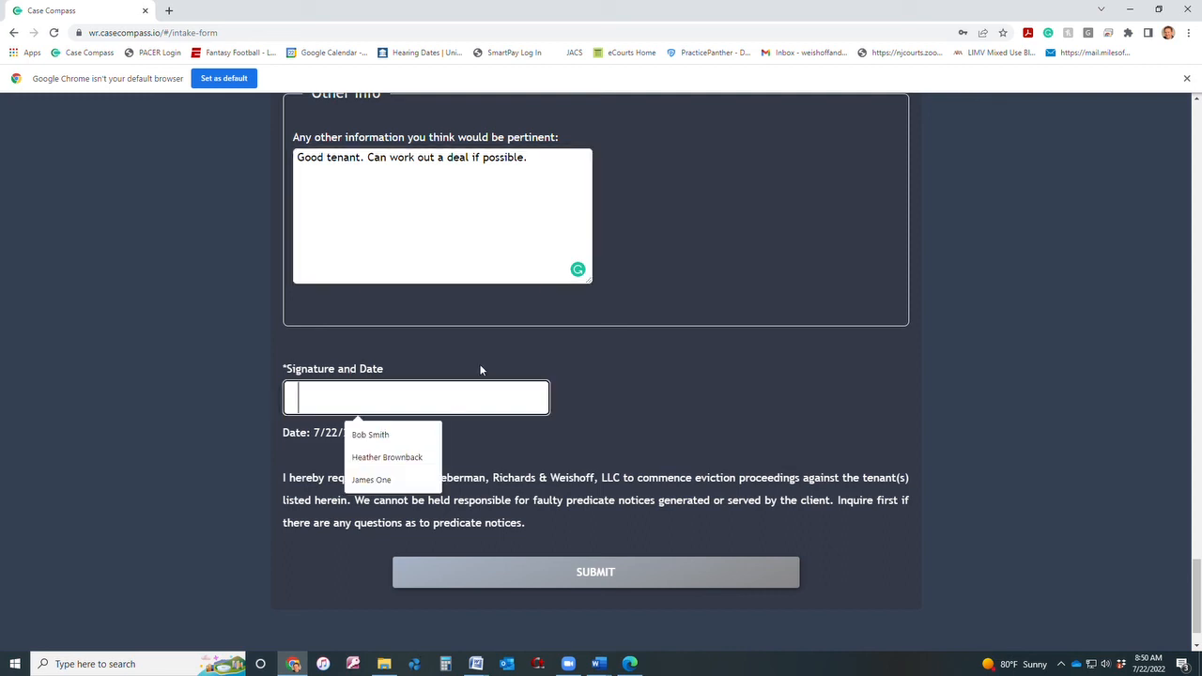
type("Pro")
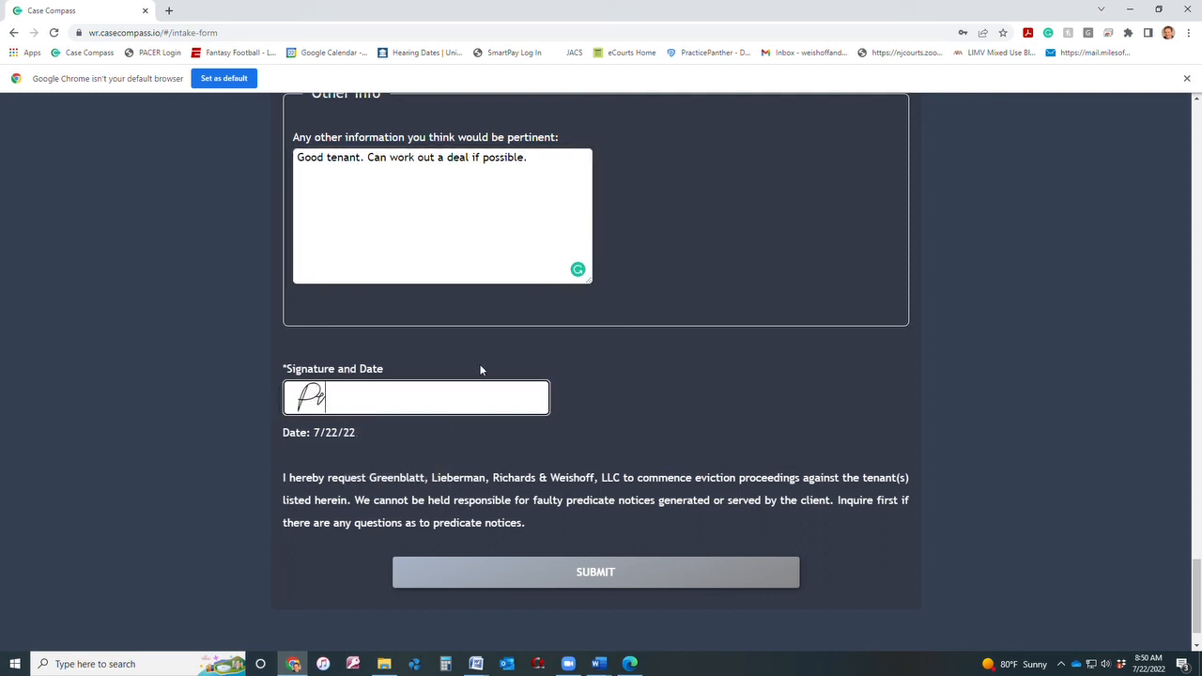
type("perty Man")
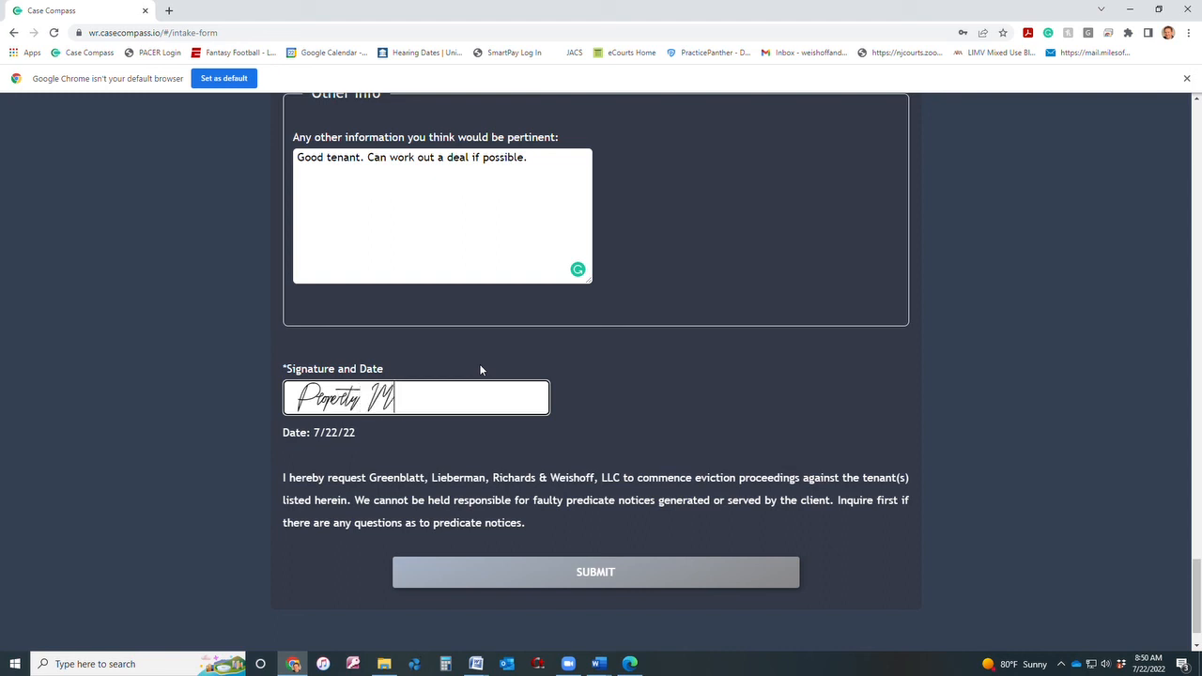
type("ager")
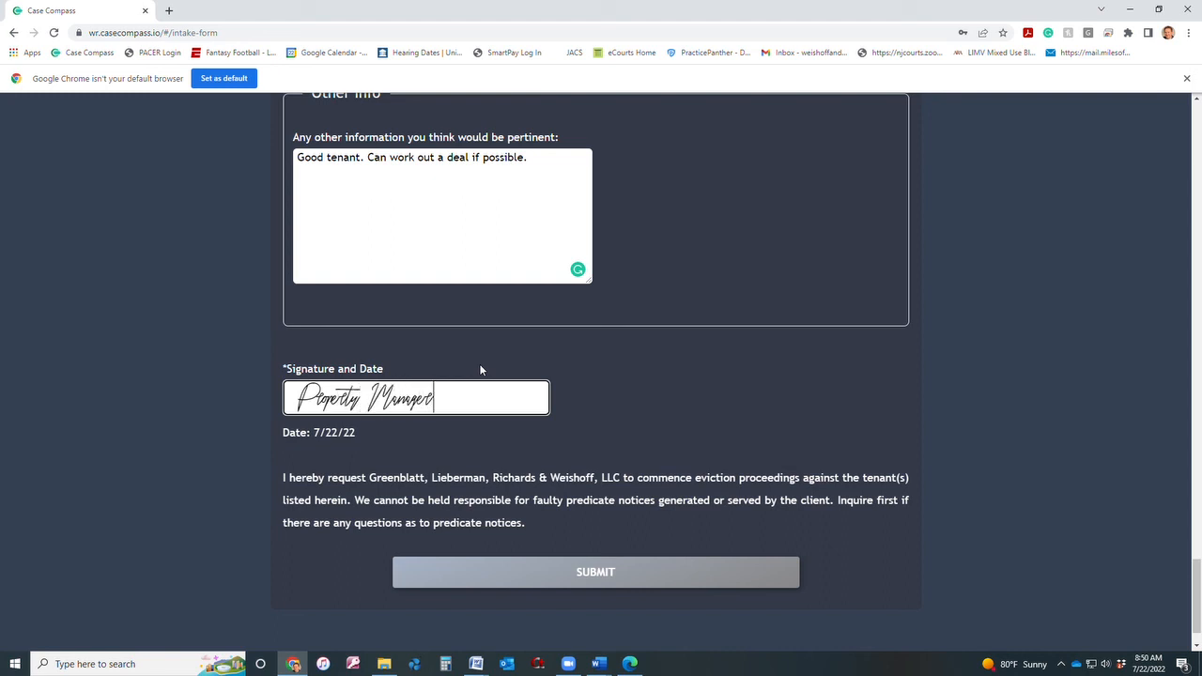